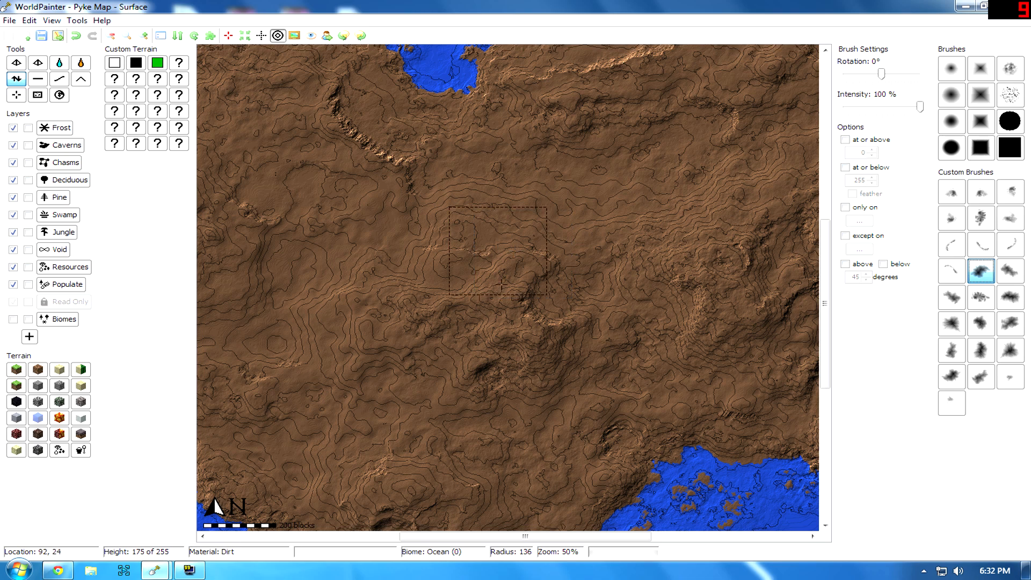
- Examine the southern coastline on the map and in the 3D view
middle_drag(495, 295, 679, 188)
scroll(538, 367, up, 1)
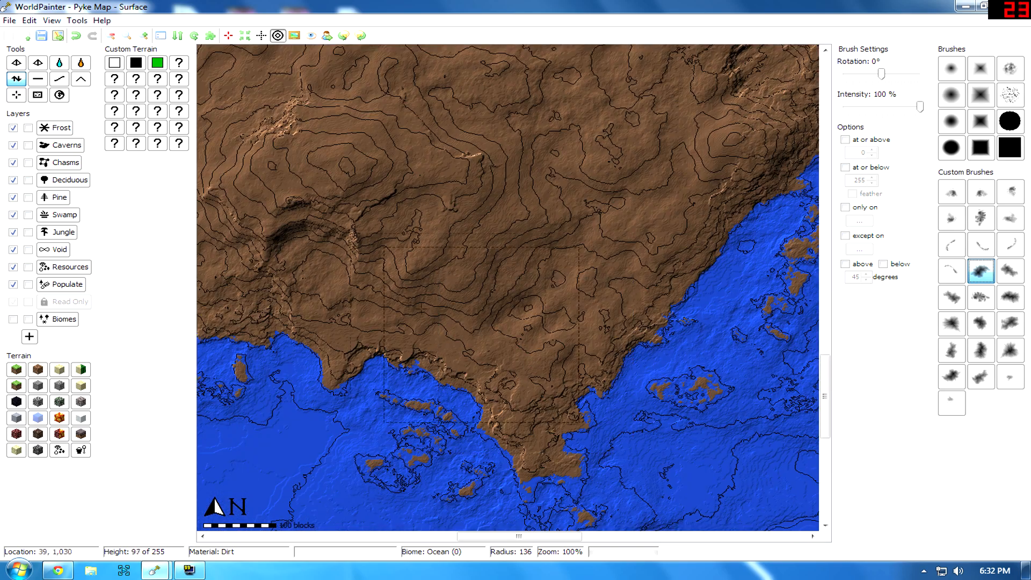
scroll(425, 321, up, 1)
middle_drag(341, 324, 756, 375)
middle_drag(458, 286, 553, 271)
mouse_move(154, 570)
click(312, 499)
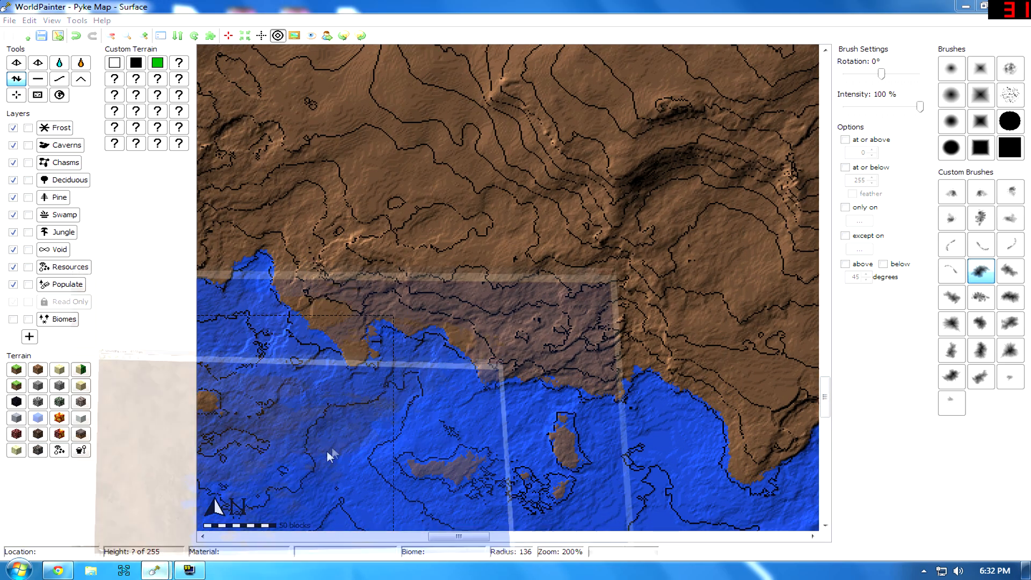
drag(306, 445, 444, 265)
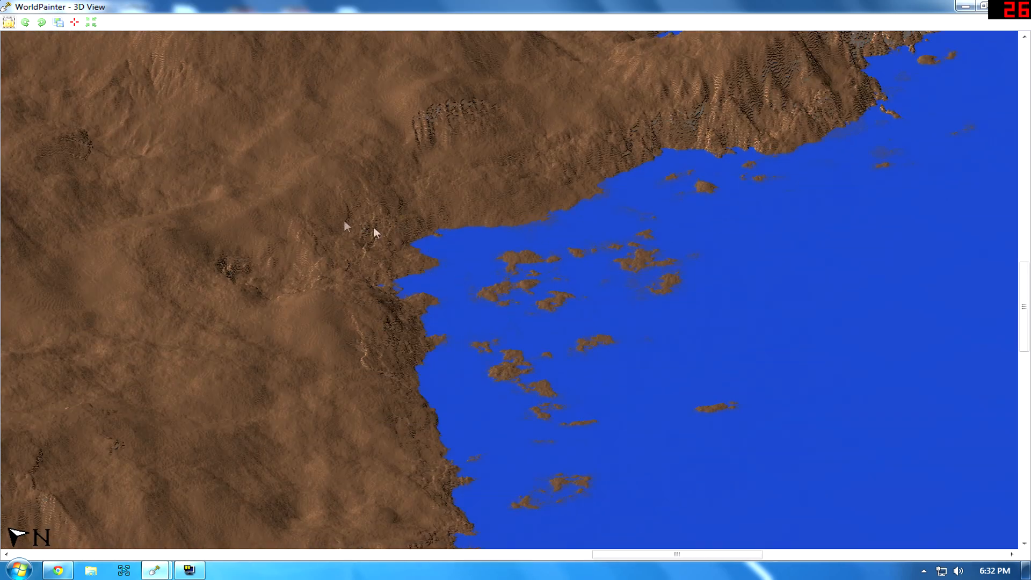
drag(312, 249, 470, 293)
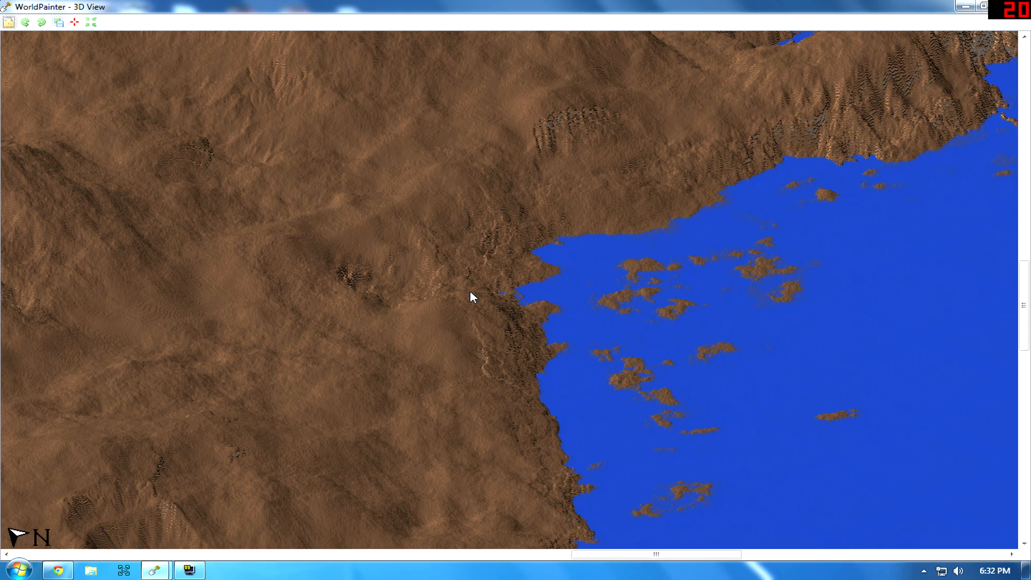
click(965, 7)
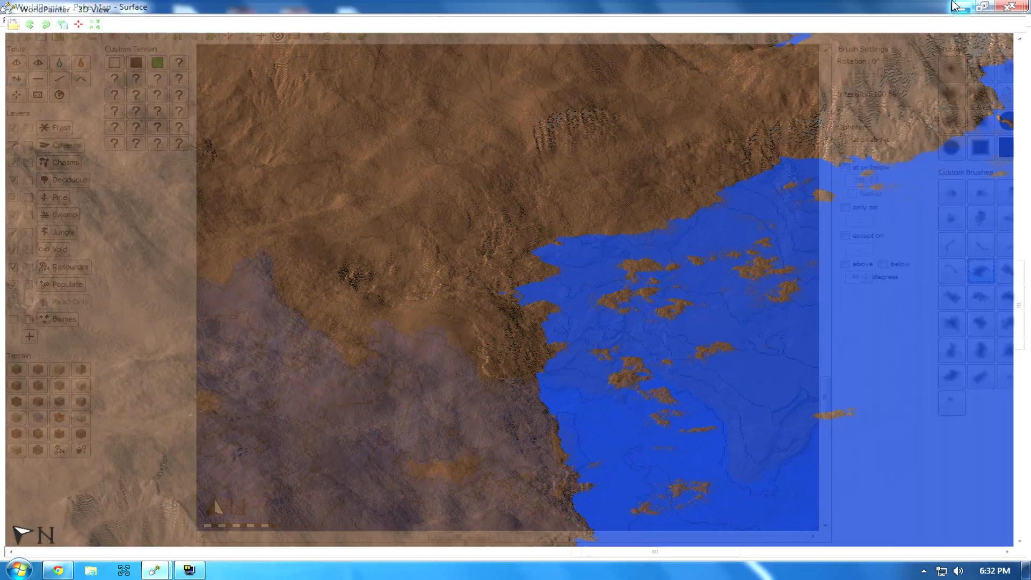
- Switch to Chrome and browse the "north ireland" image results for reference photos of coastal terrain
scroll(486, 309, down, 2)
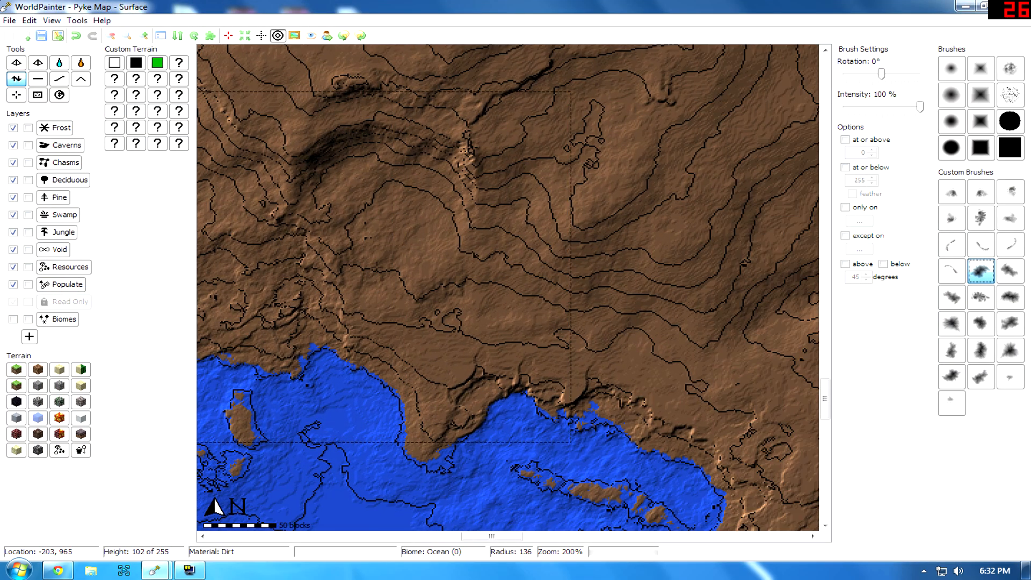
middle_drag(484, 233, 313, 303)
middle_drag(418, 238, 491, 219)
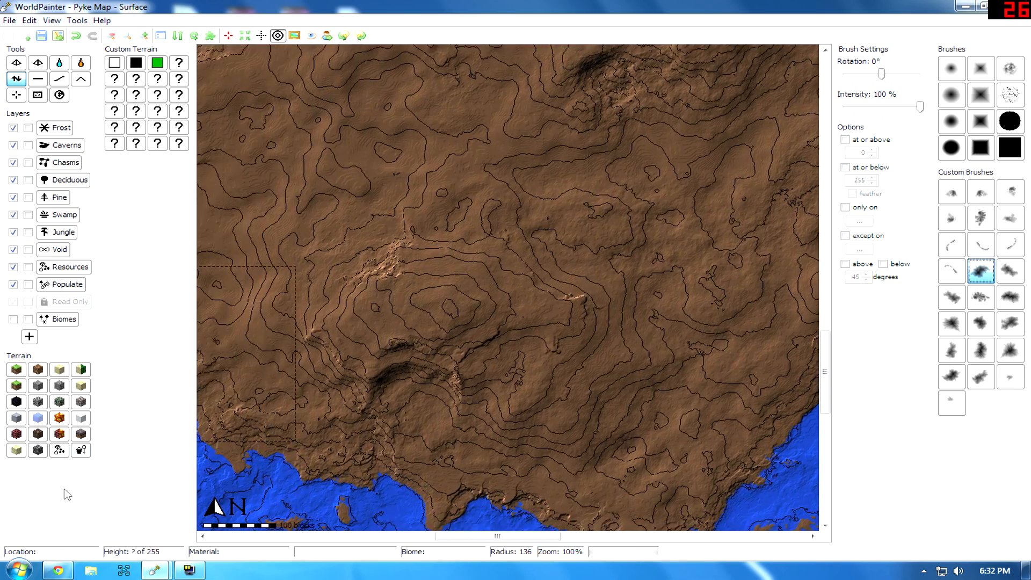
click(58, 571)
click(325, 8)
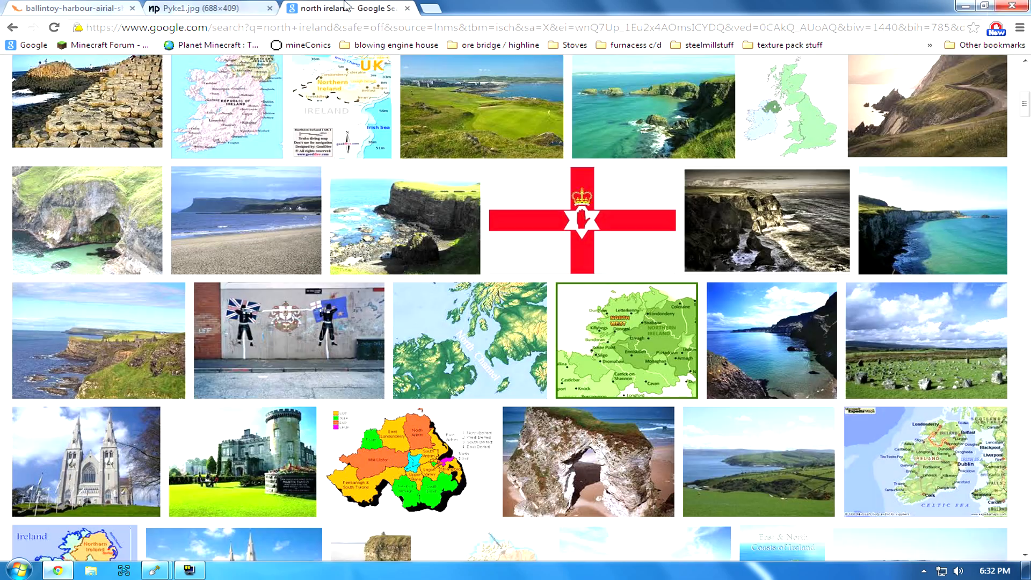
scroll(674, 214, down, 1)
scroll(566, 198, up, 2)
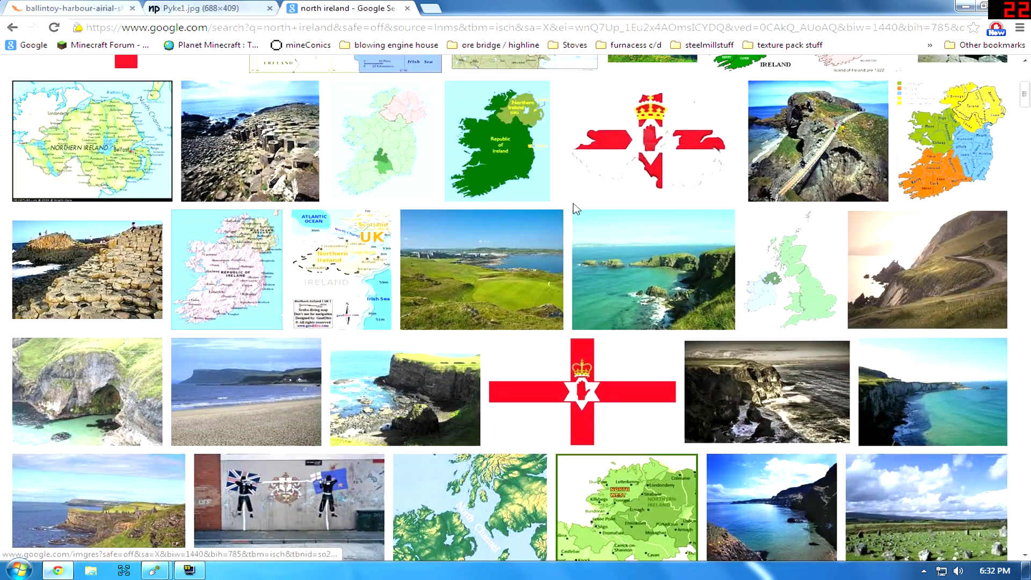
scroll(573, 210, up, 3)
scroll(569, 212, down, 9)
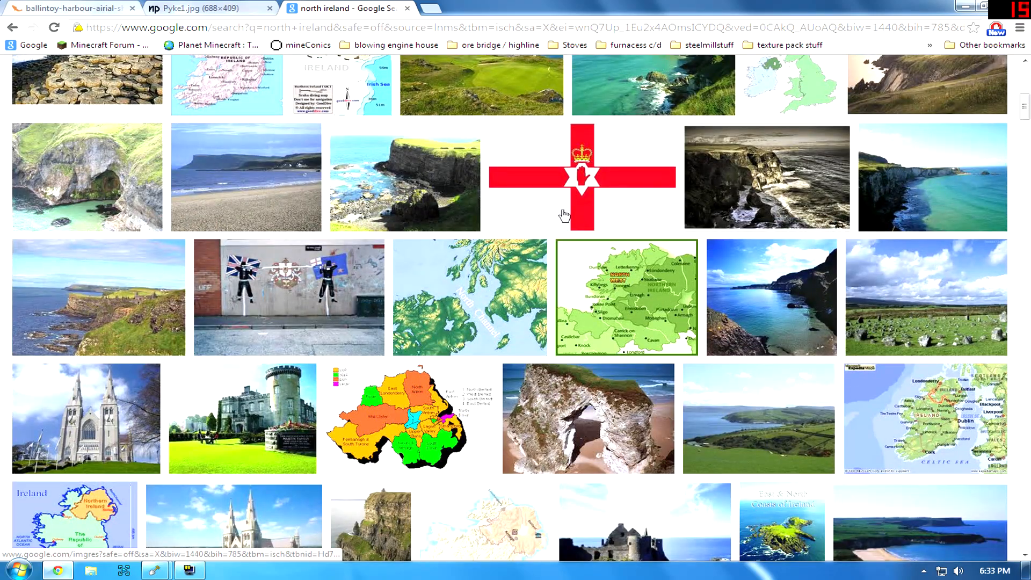
- Preview the rocky cliff coast photo and the green headland photo, close both previews and return to WorldPainter
click(108, 304)
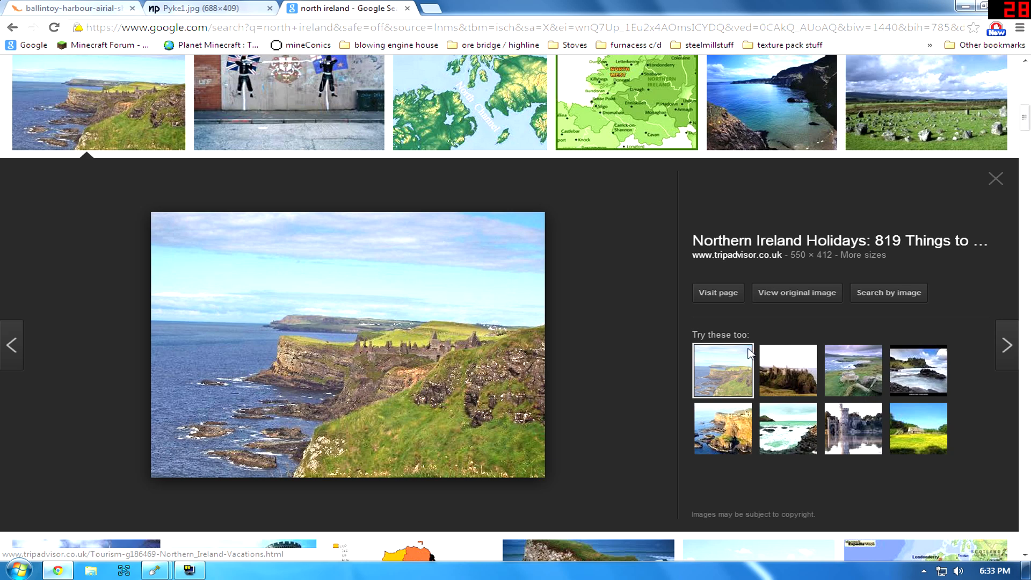
click(996, 179)
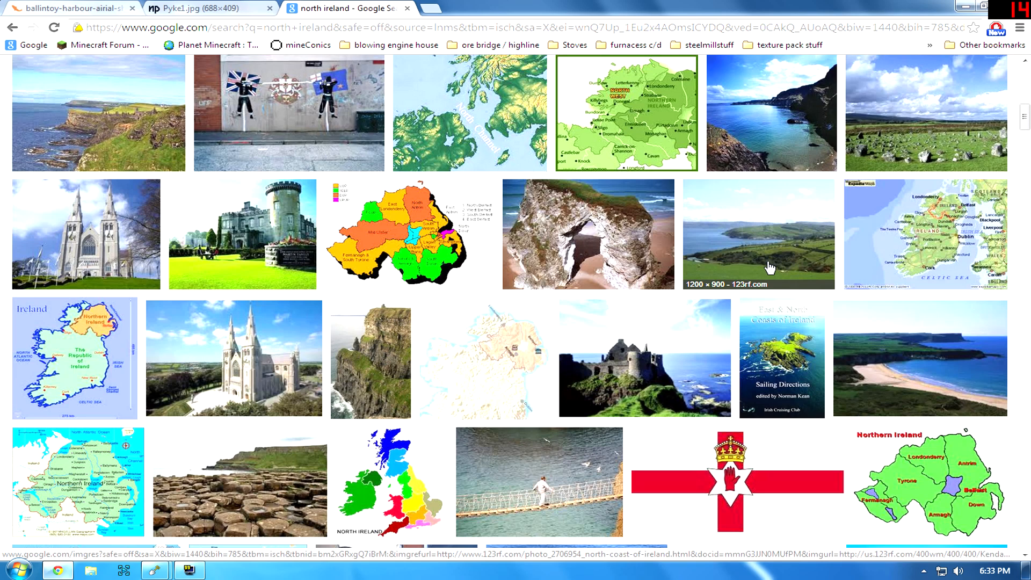
click(758, 233)
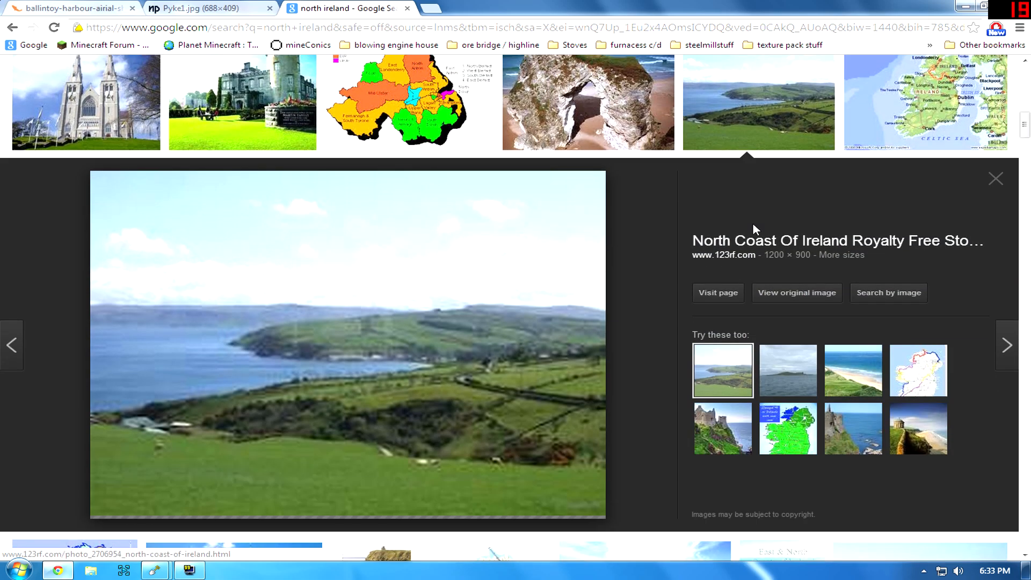
click(994, 178)
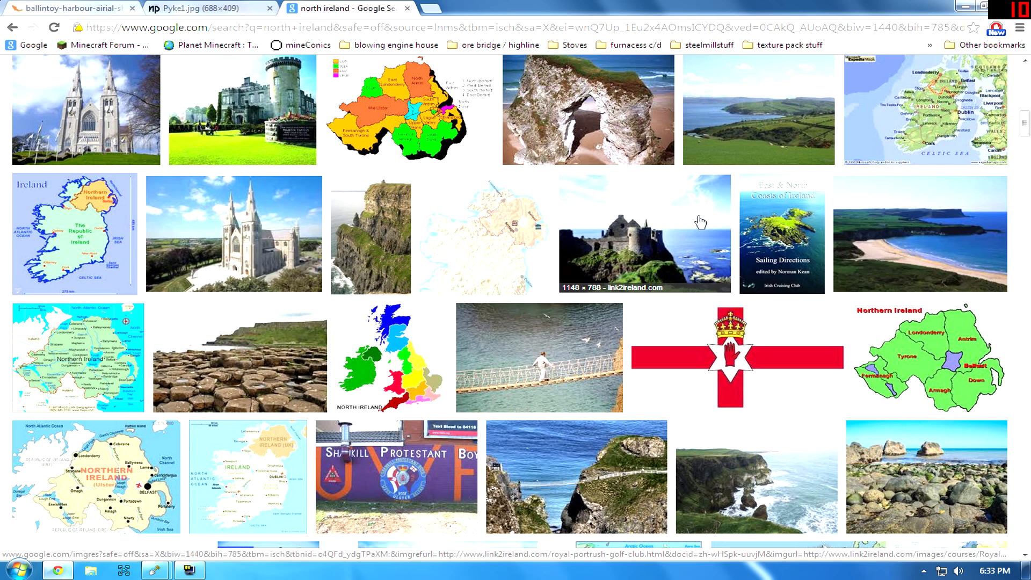
click(965, 6)
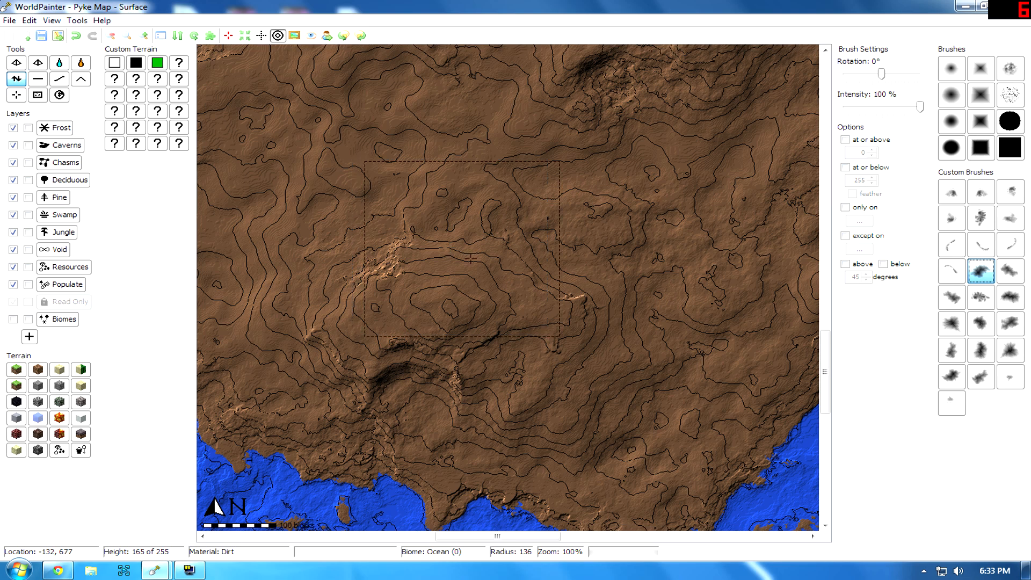
- Survey the land's interior hills and its northern, eastern and southwestern coasts on the map
middle_drag(475, 250, 725, 309)
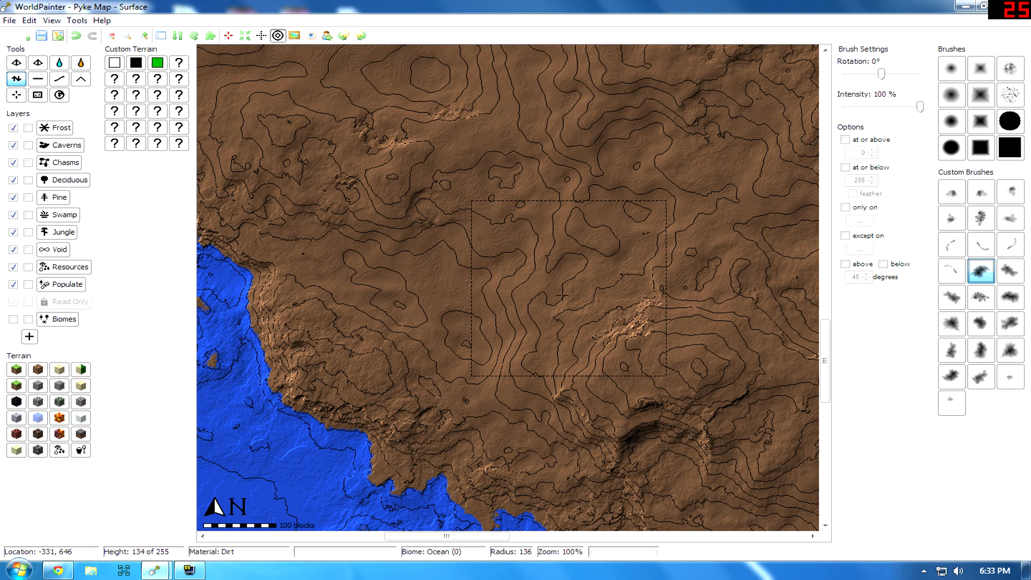
middle_drag(559, 225, 244, 226)
middle_drag(513, 130, 445, 304)
middle_drag(421, 98, 639, 319)
scroll(560, 287, down, 1)
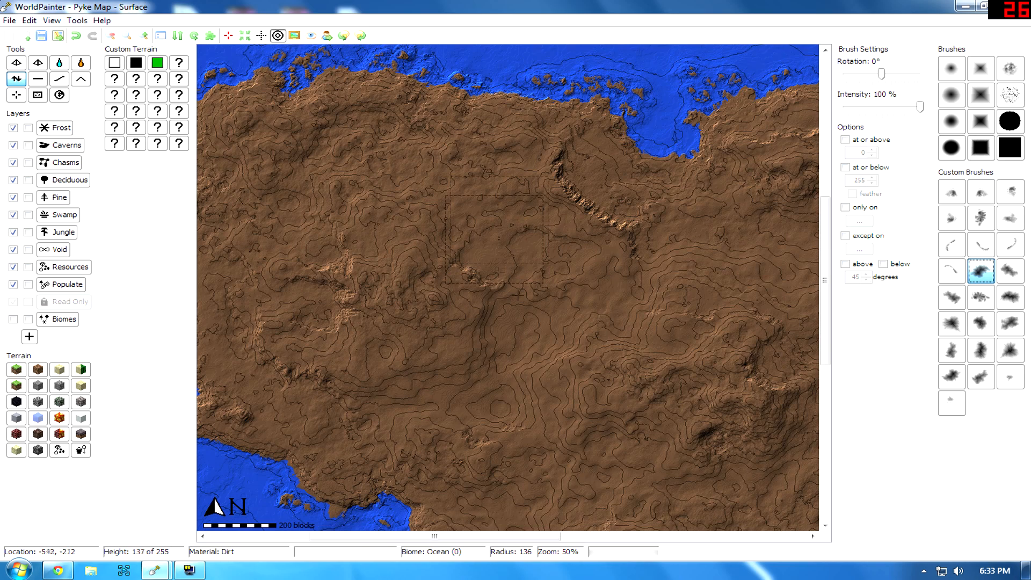
middle_drag(680, 247, 430, 256)
middle_drag(538, 258, 385, 215)
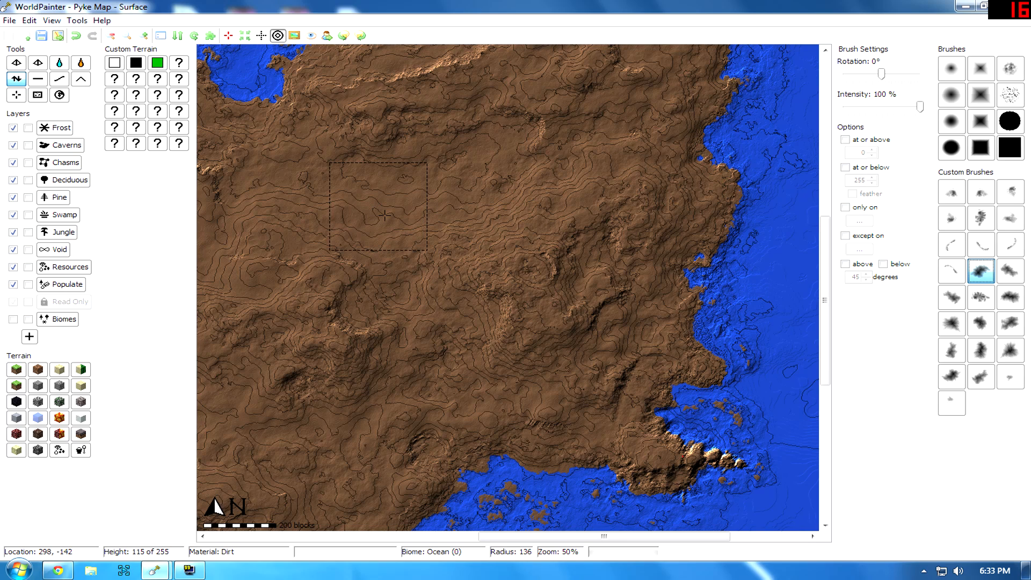
middle_drag(399, 225, 641, 181)
middle_drag(371, 265, 647, 258)
middle_drag(497, 256, 512, 330)
middle_drag(617, 294, 354, 152)
- Try smoothing the rugged central mountains with the Smooth tool and a large round brush of radius 215
scroll(509, 215, up, 1)
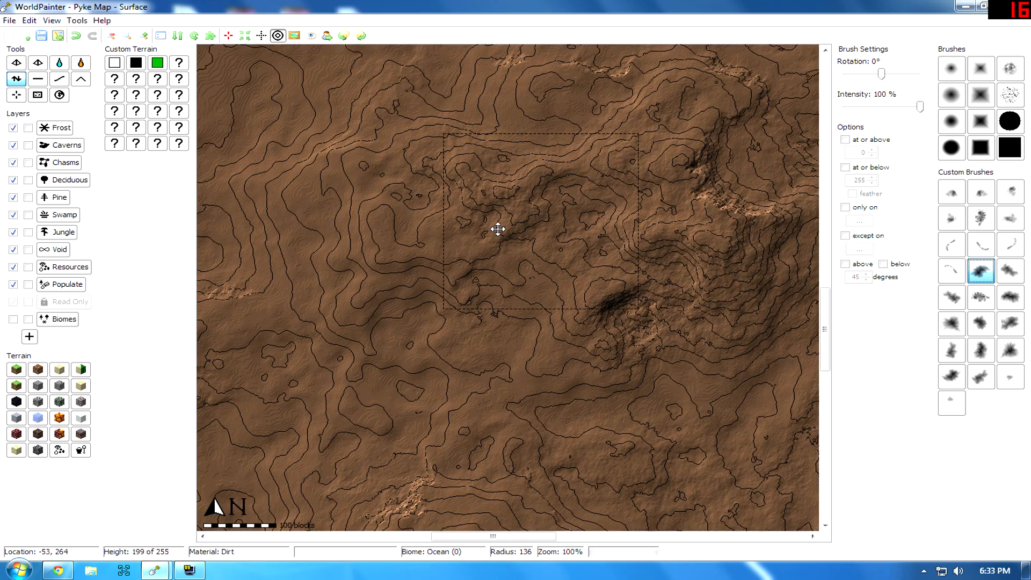
middle_drag(497, 228, 337, 257)
click(59, 80)
click(951, 148)
mouse_move(570, 220)
mouse_down()
mouse_move(456, 381)
mouse_move(468, 128)
mouse_up()
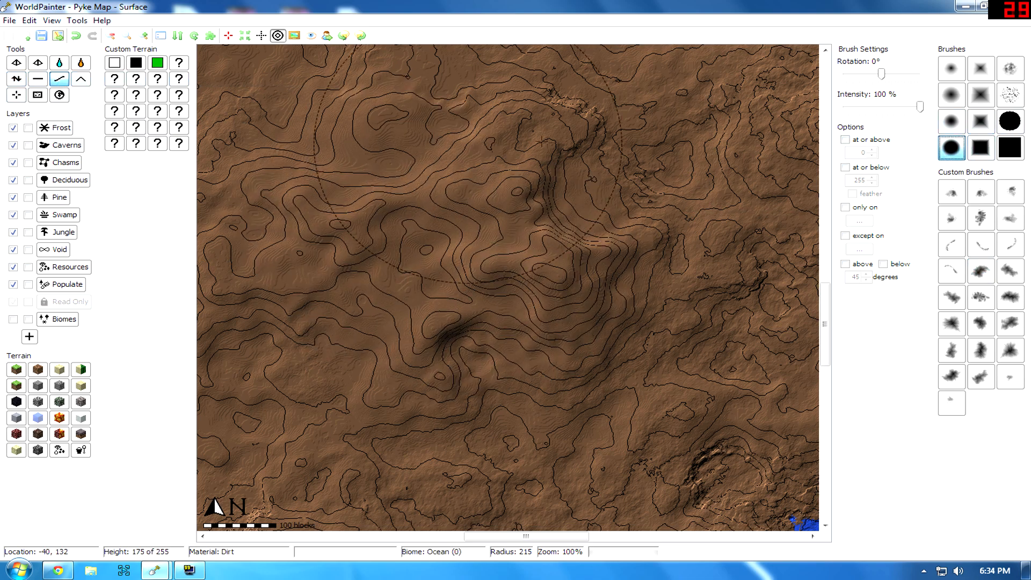
mouse_move(541, 142)
mouse_down()
mouse_move(602, 140)
mouse_move(551, 262)
mouse_up()
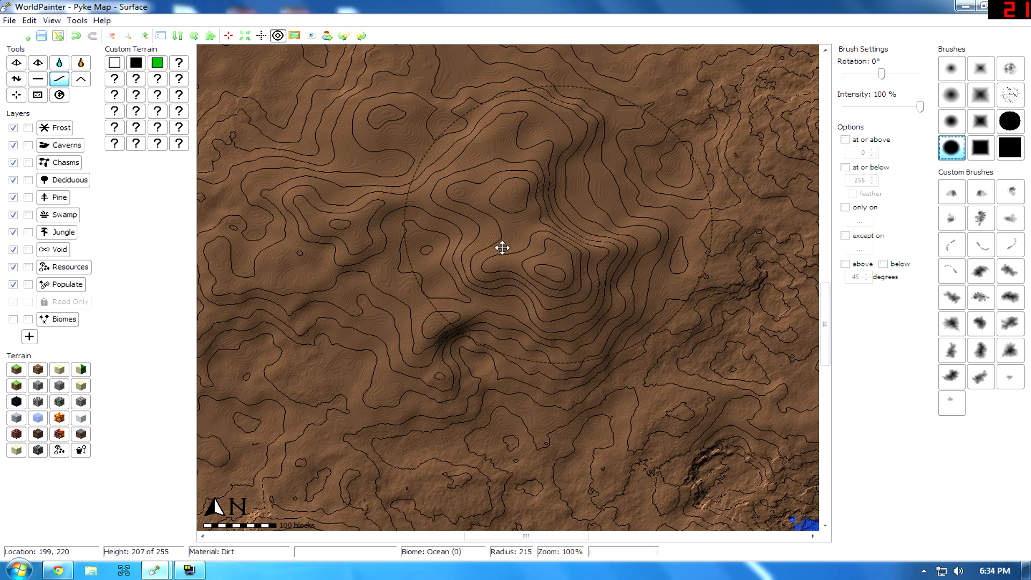
- Undo the smoothing of the central mountains
middle_drag(502, 248, 249, 350)
mouse_move(465, 232)
middle_down()
mouse_move(456, 473)
mouse_move(464, 500)
middle_up()
mouse_move(489, 371)
middle_down()
mouse_move(365, 390)
mouse_move(306, 418)
middle_up()
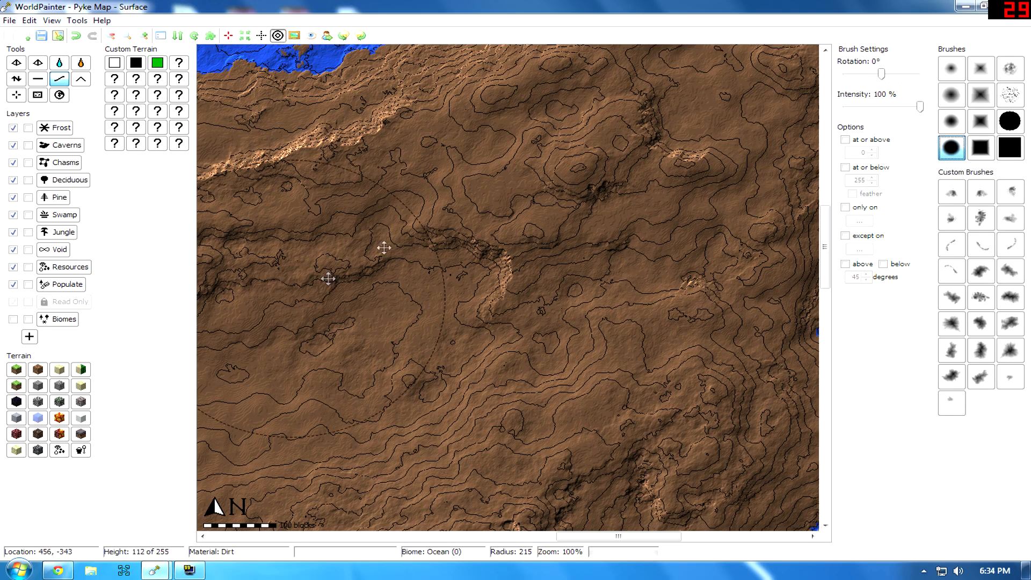
middle_drag(328, 279, 678, 69)
middle_drag(439, 333, 617, 124)
key(ctrl+z)
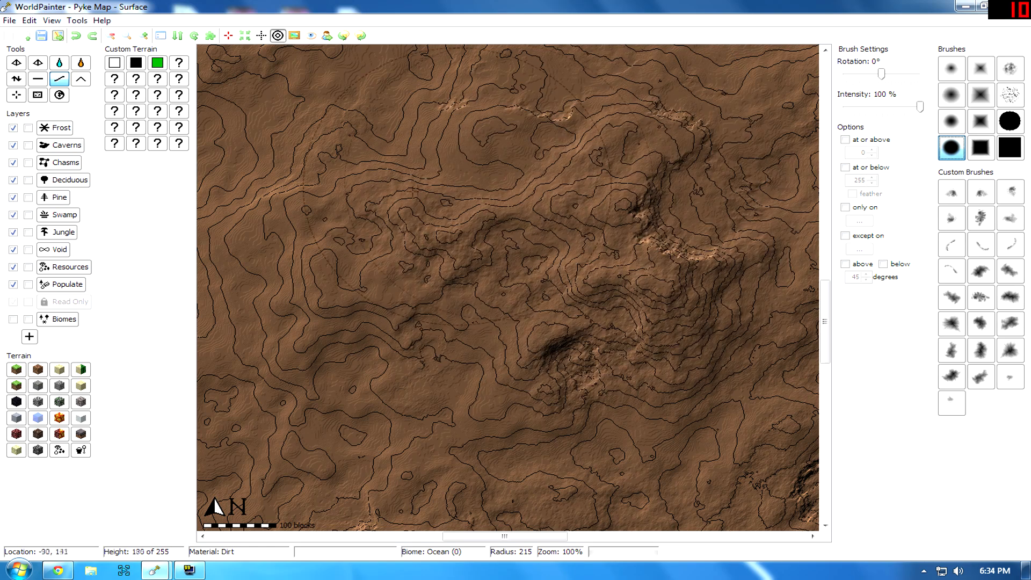
- Raise the slope northwest of the central mountains using the Height tool with the first custom brush at radius 45
click(17, 80)
scroll(430, 140, up, 2)
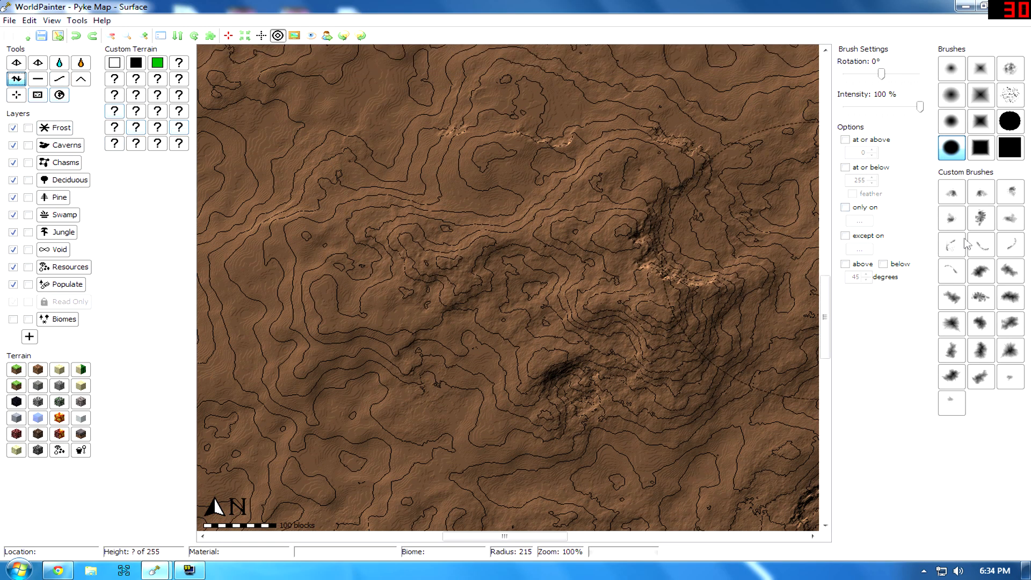
click(981, 271)
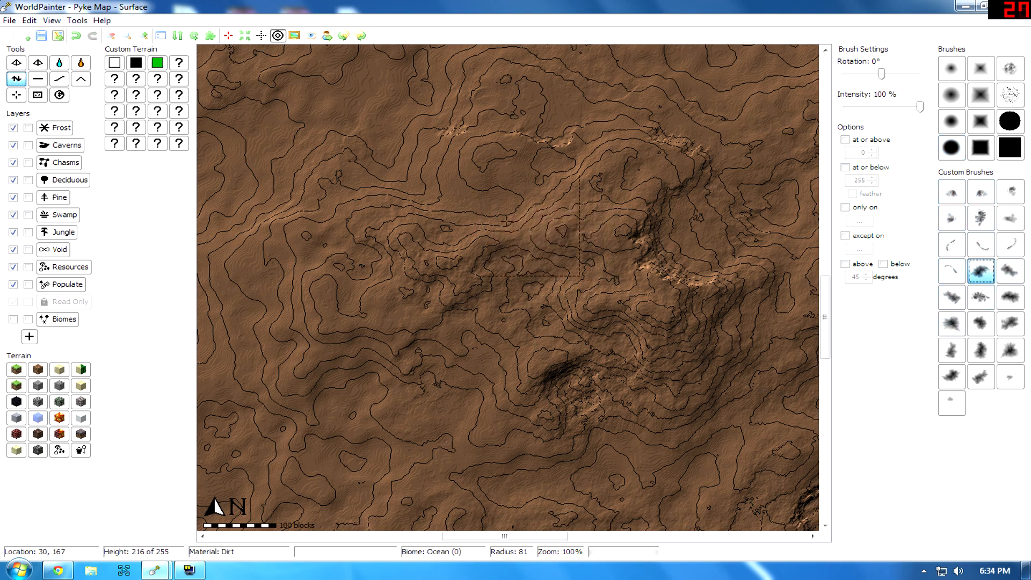
click(952, 194)
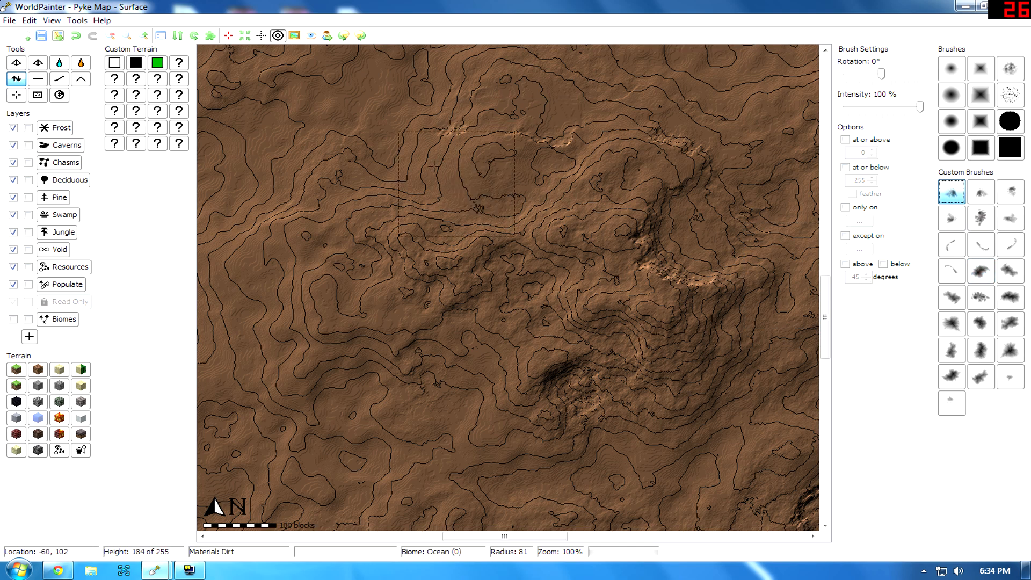
scroll(432, 155, up, 1)
ctrl+scroll(431, 155, up, 1)
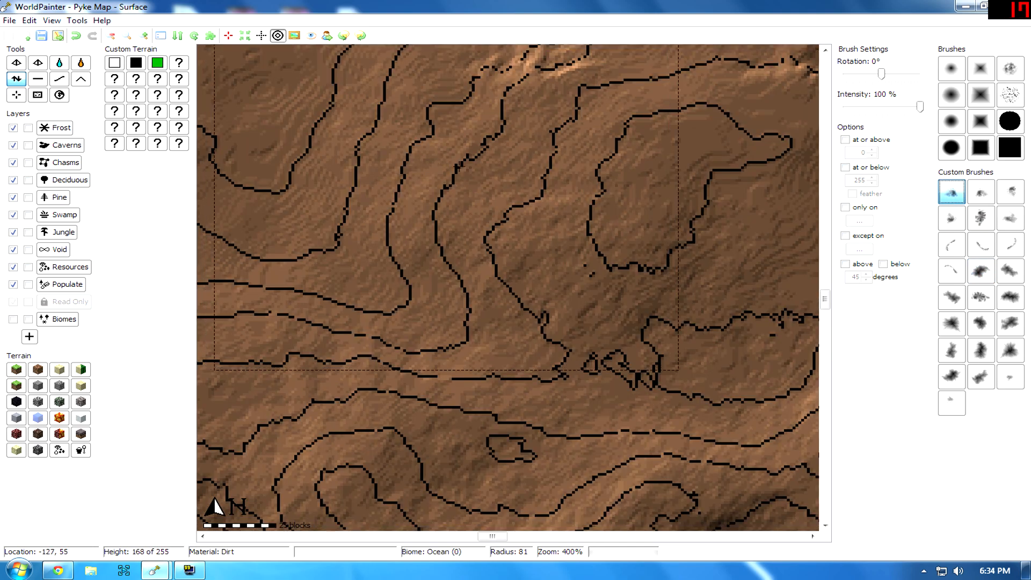
scroll(553, 282, down, 5)
mouse_move(487, 299)
mouse_down()
mouse_move(450, 272)
mouse_move(538, 213)
mouse_move(580, 283)
mouse_up()
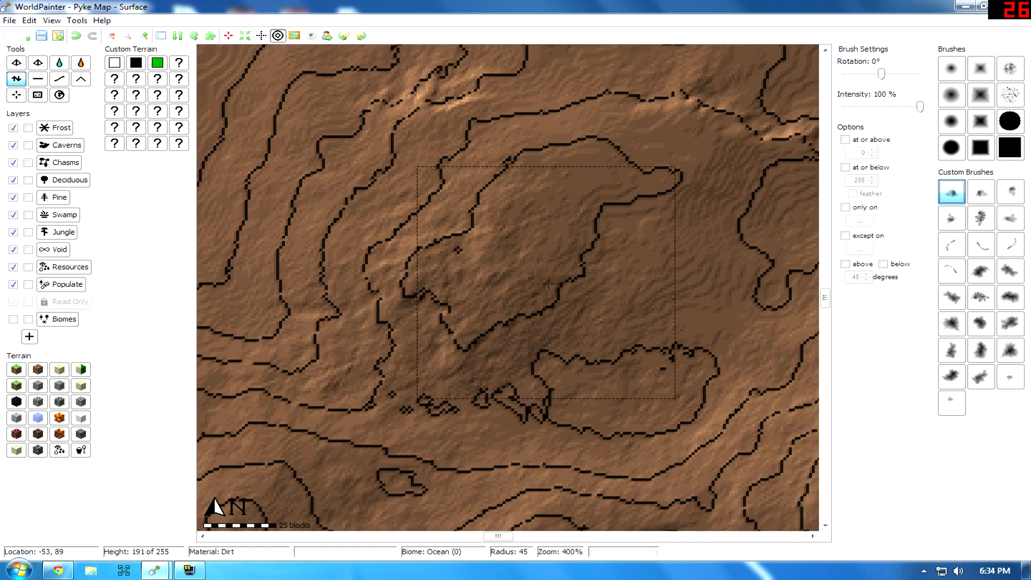
- Try raising the slope farther northeast, beside the small ridge, with the same custom brush at radius 45
mouse_move(690, 271)
middle_down()
mouse_move(578, 306)
mouse_move(277, 274)
middle_up()
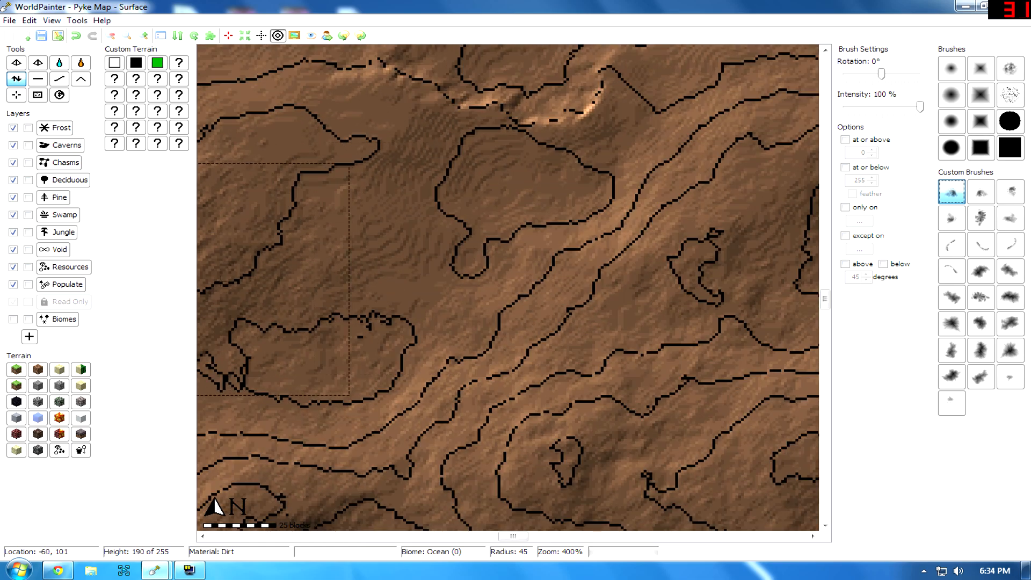
middle_drag(434, 285, 343, 404)
middle_drag(540, 220, 471, 251)
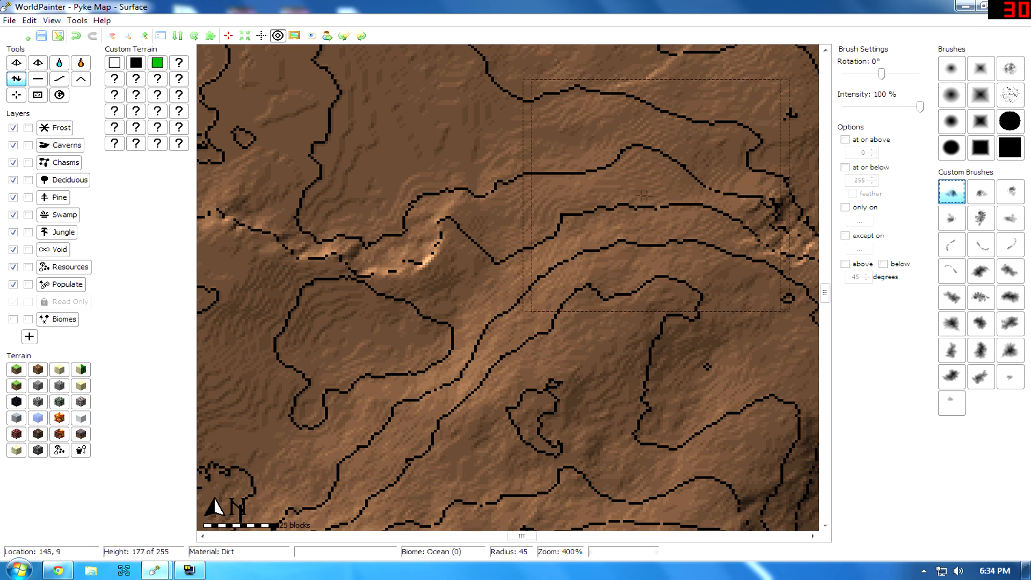
mouse_move(580, 193)
mouse_down()
mouse_move(558, 159)
mouse_move(594, 210)
mouse_up()
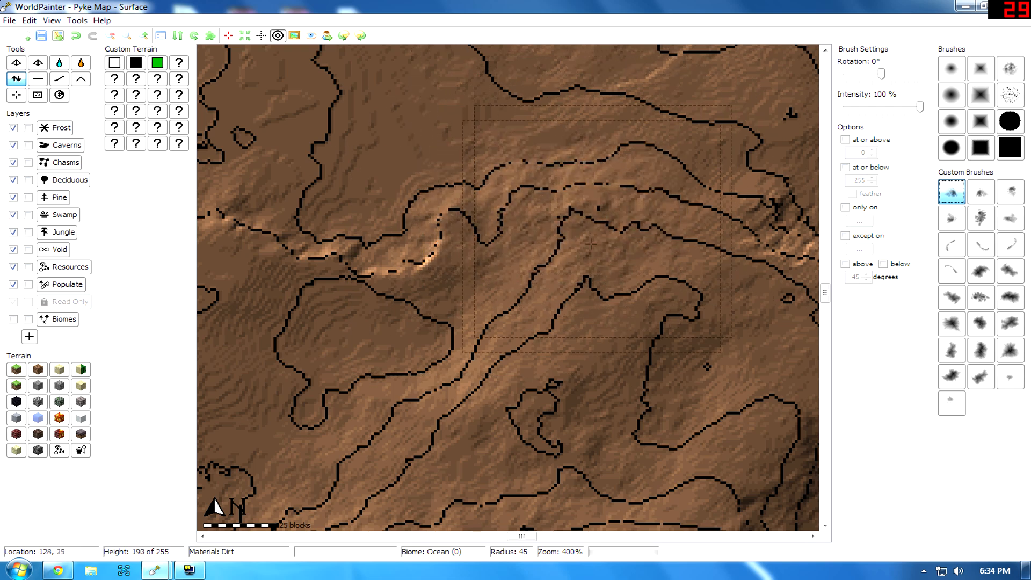
drag(561, 317, 543, 318)
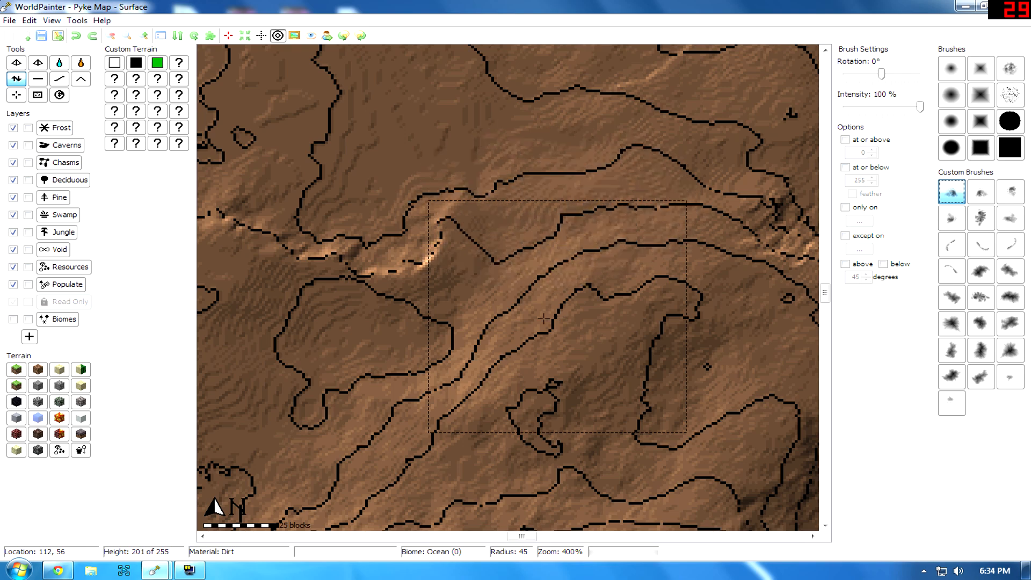
- Enlarge the brush to radius 118 and examine the western coast and the rocky ridge inland of it
scroll(544, 318, down, 3)
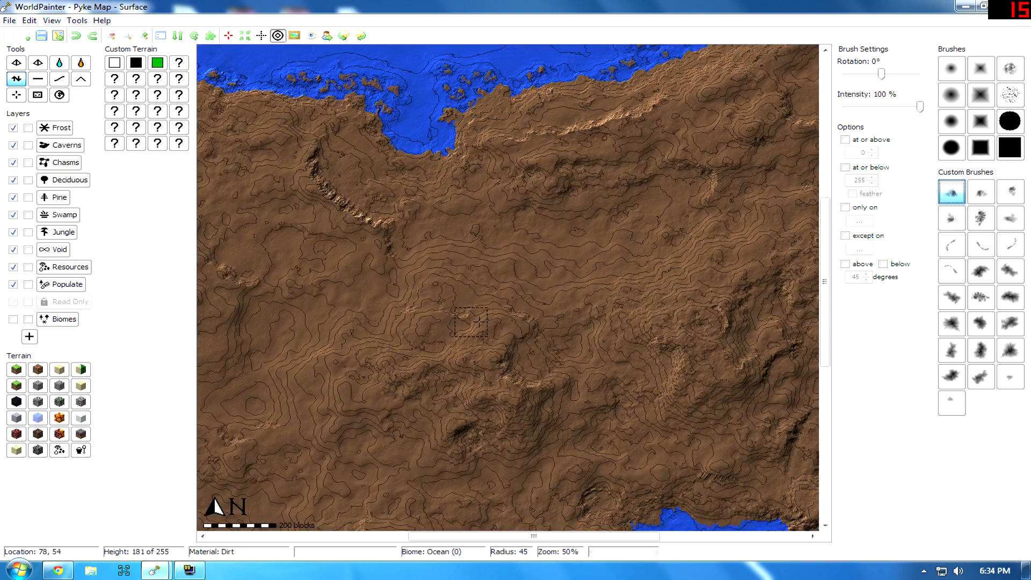
scroll(497, 322, up, 6)
middle_drag(471, 254, 806, 237)
middle_drag(364, 289, 504, 262)
ctrl+scroll(475, 290, up, 1)
ctrl+scroll(529, 327, up, 1)
ctrl+scroll(469, 348, down, 1)
middle_drag(465, 349, 535, 241)
ctrl+scroll(585, 373, up, 1)
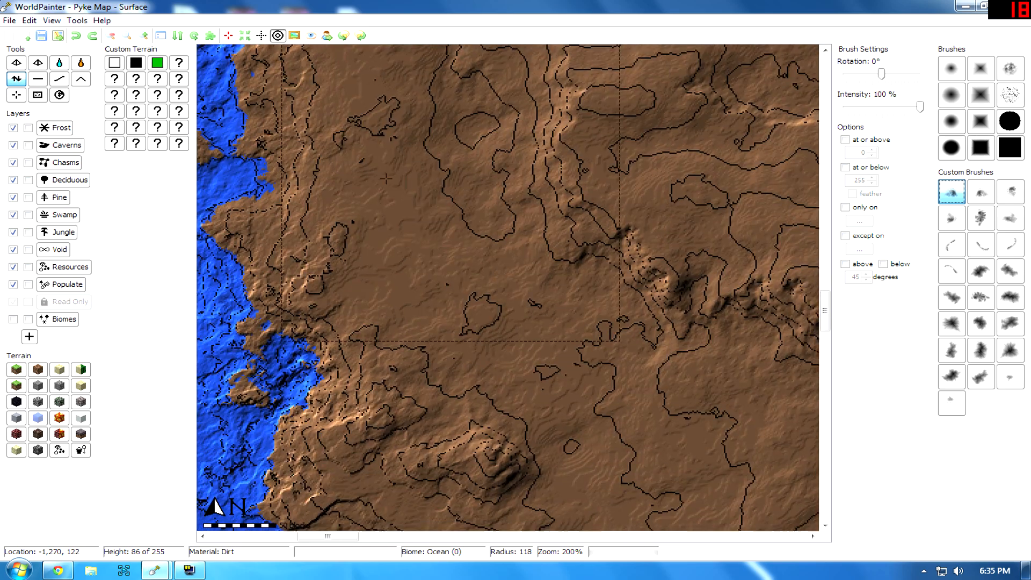
middle_drag(647, 421, 573, 310)
middle_drag(519, 364, 428, 484)
middle_drag(508, 333, 569, 421)
mouse_move(415, 350)
middle_down()
mouse_move(474, 447)
mouse_move(468, 186)
middle_up()
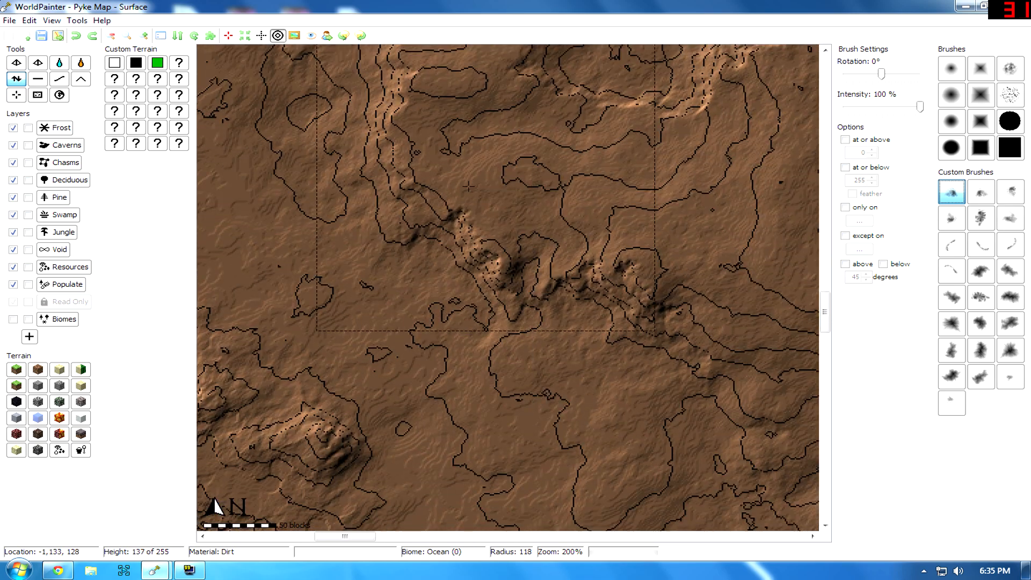
- Examine the western coast at 100% zoom and turn on the view distance circle
mouse_move(382, 237)
middle_down()
mouse_move(669, 223)
mouse_move(610, 204)
middle_up()
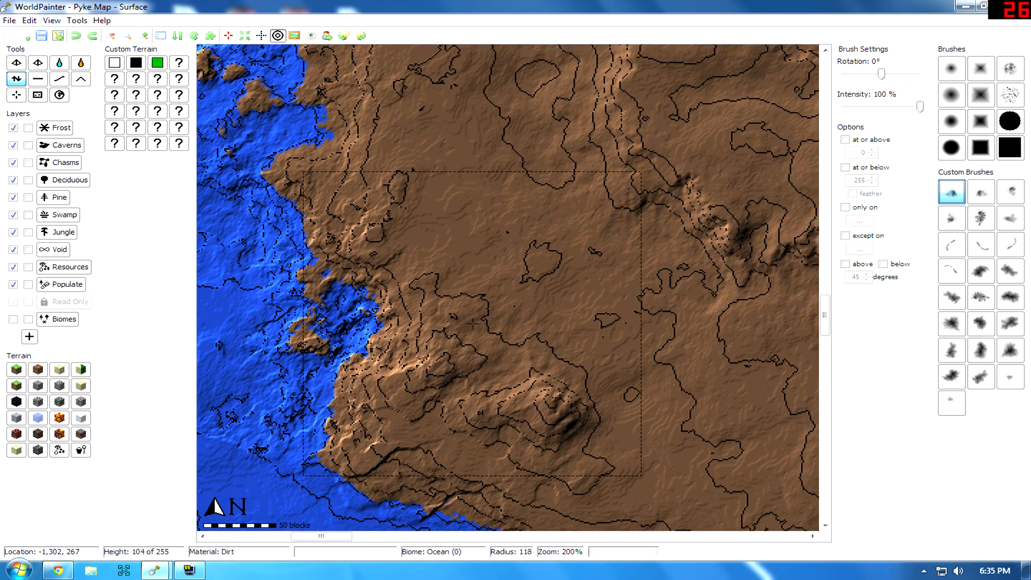
scroll(473, 324, down, 1)
mouse_move(485, 318)
middle_down()
mouse_move(589, 279)
mouse_move(581, 313)
middle_up()
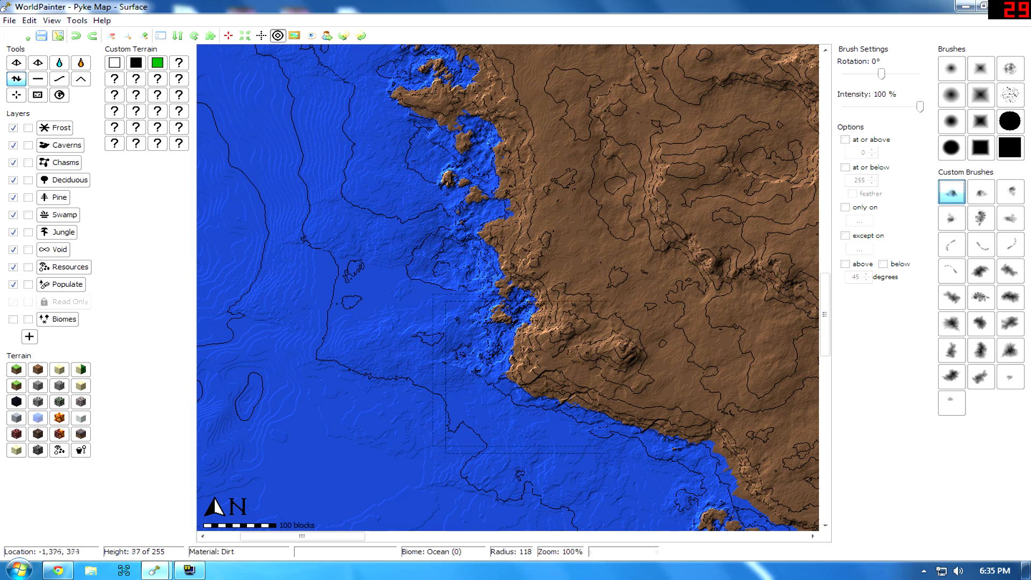
middle_drag(709, 279, 674, 192)
click(311, 38)
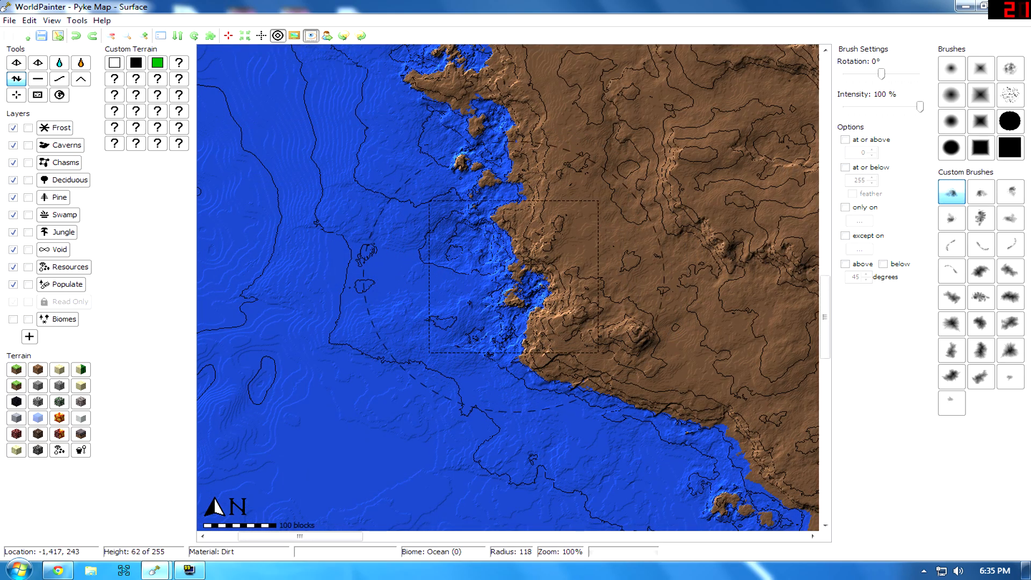
- Examine the ridges and coastline across the north and northeast, the eastern shore, and the hills back in the island's middle
middle_drag(548, 249, 431, 325)
middle_drag(466, 203, 356, 550)
middle_drag(495, 308, 105, 297)
middle_drag(384, 293, 32, 235)
middle_drag(340, 285, 426, 278)
scroll(426, 279, up, 1)
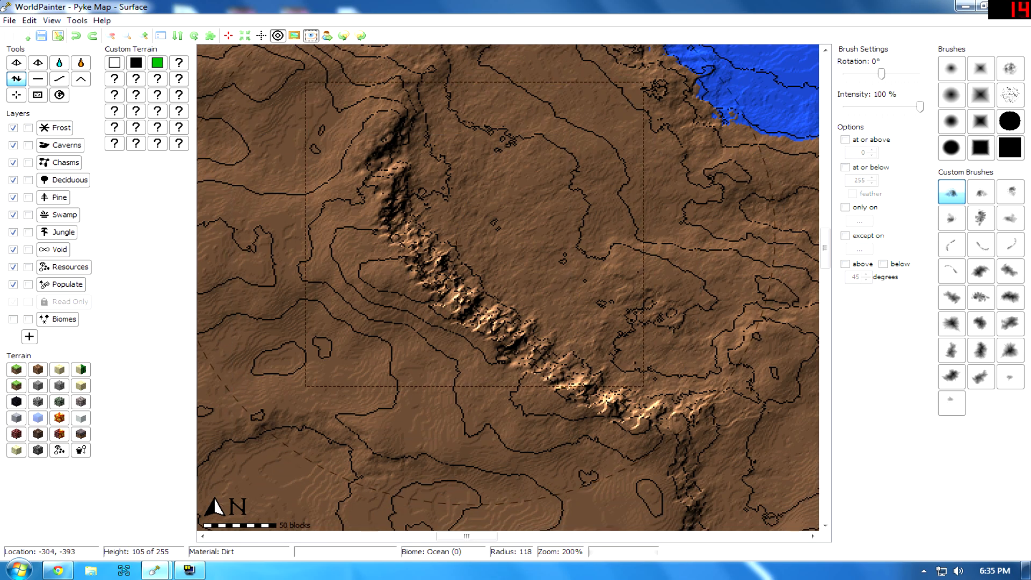
middle_drag(506, 292, 135, 296)
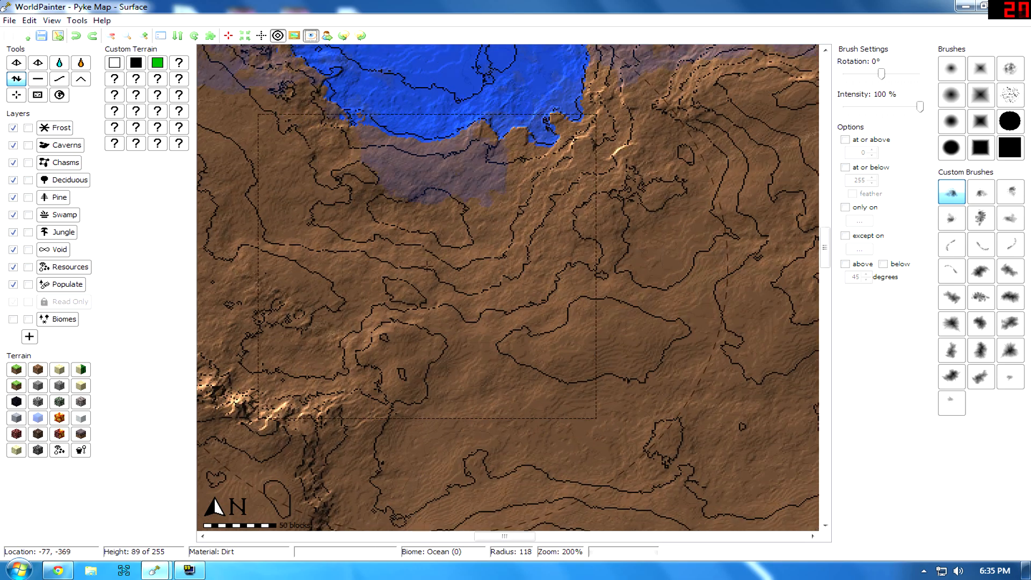
scroll(428, 267, down, 1)
mouse_move(503, 278)
middle_down()
mouse_move(378, 302)
mouse_move(237, 364)
middle_up()
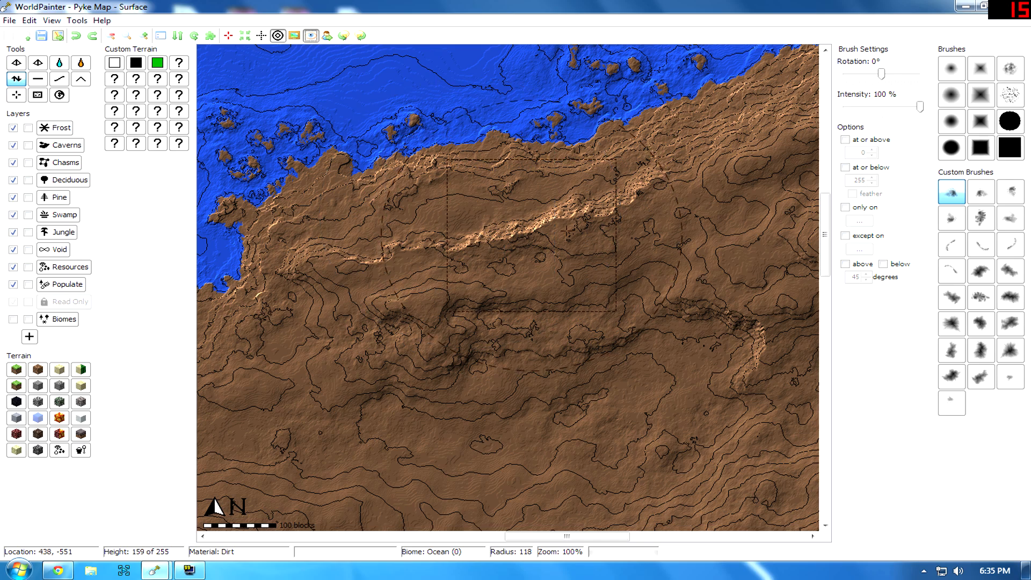
mouse_move(470, 213)
middle_down()
mouse_move(285, 209)
mouse_move(237, 193)
middle_up()
middle_drag(523, 325, 236, 94)
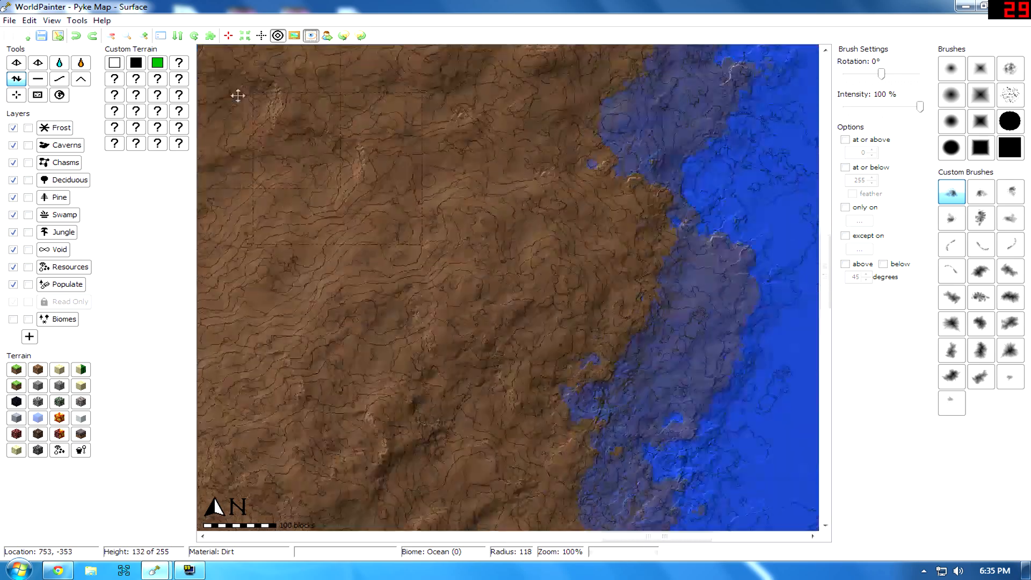
middle_drag(417, 316, 575, 137)
middle_drag(319, 343, 667, 278)
middle_drag(442, 271, 718, 295)
middle_drag(620, 298, 691, 304)
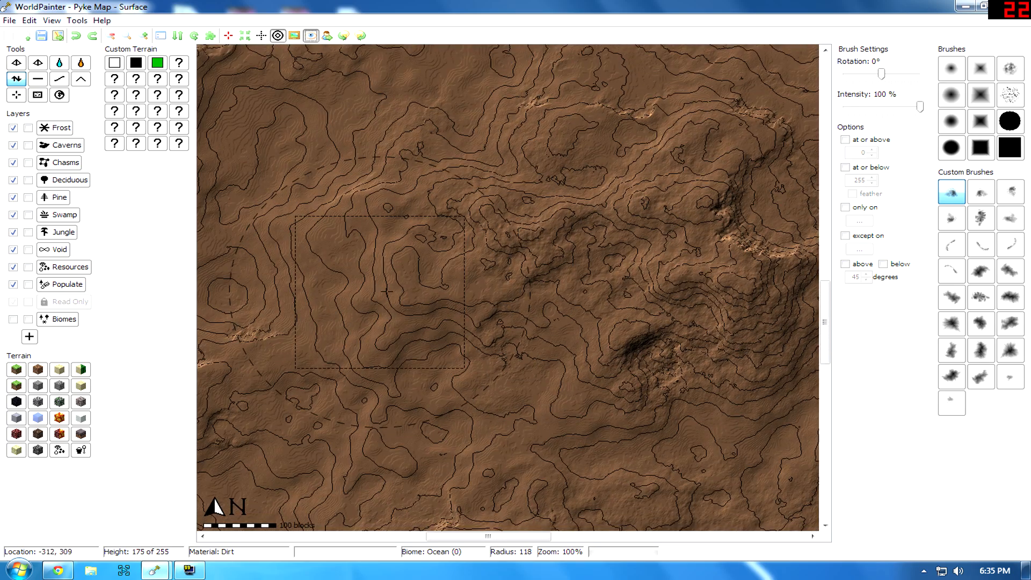
- Raise the hills southwest of the map's centre with the first custom brush, varying its radius up to 154
middle_drag(377, 265, 581, 385)
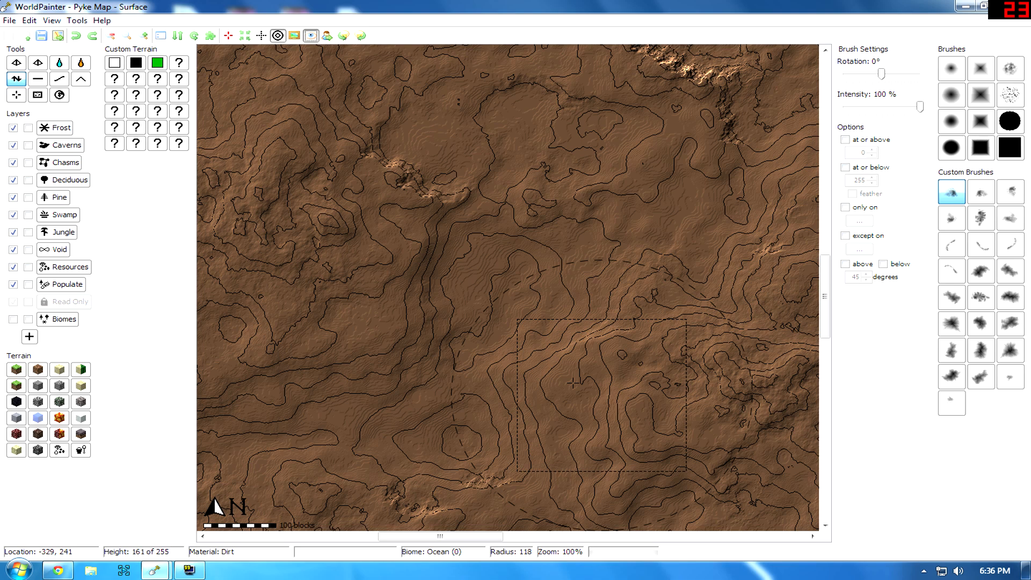
middle_drag(557, 368, 505, 323)
click(506, 323)
scroll(513, 384, down, 4)
click(513, 387)
scroll(513, 387, up, 8)
click(443, 408)
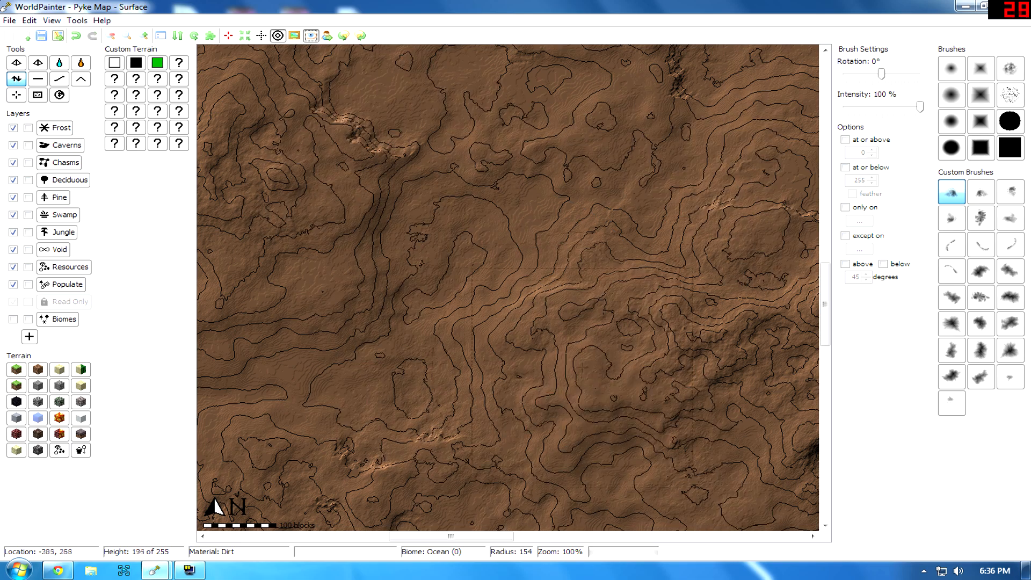
- Flatten a patch of the hills toward the southern coast after adjusting the brush radius
middle_drag(693, 499, 617, 70)
middle_drag(327, 156, 419, 312)
click(16, 80)
middle_drag(475, 191, 346, 293)
scroll(524, 371, down, 1)
scroll(663, 353, down, 5)
middle_drag(698, 483, 400, 199)
scroll(430, 215, up, 4)
click(38, 79)
click(478, 251)
- Raise the terrain near the southern coast using the Height tool with a dense, irregular custom brush at radius 112
click(16, 79)
click(983, 274)
click(491, 328)
middle_drag(491, 327, 643, 248)
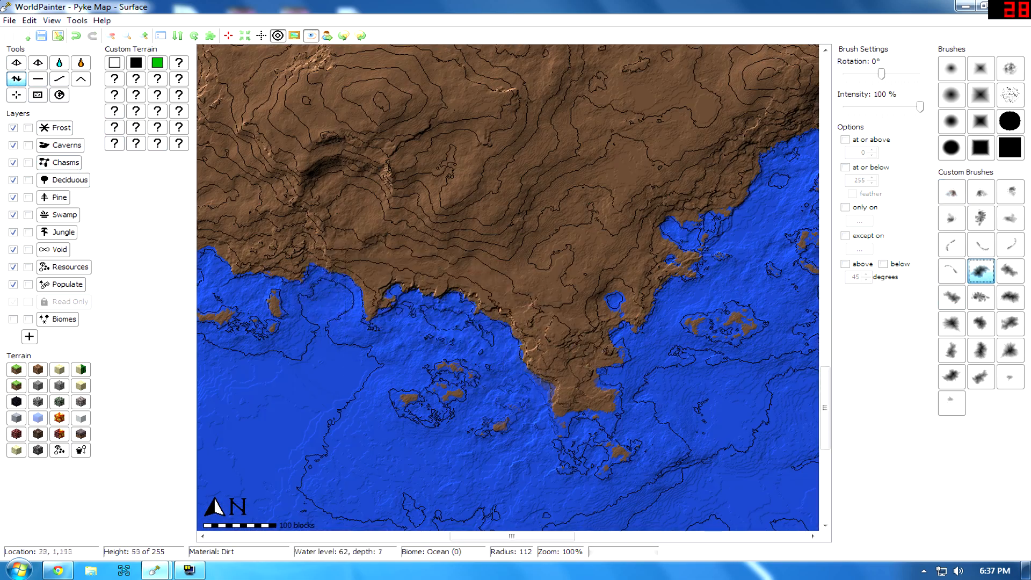
- Raise spots in the hills inland of the eastern coast with the same irregular brush, reducing its radius to 34
middle_drag(456, 204, 583, 331)
scroll(537, 257, up, 2)
middle_drag(671, 188, 343, 456)
middle_drag(725, 161, 349, 317)
click(376, 243)
click(376, 269)
scroll(483, 365, down, 6)
click(551, 430)
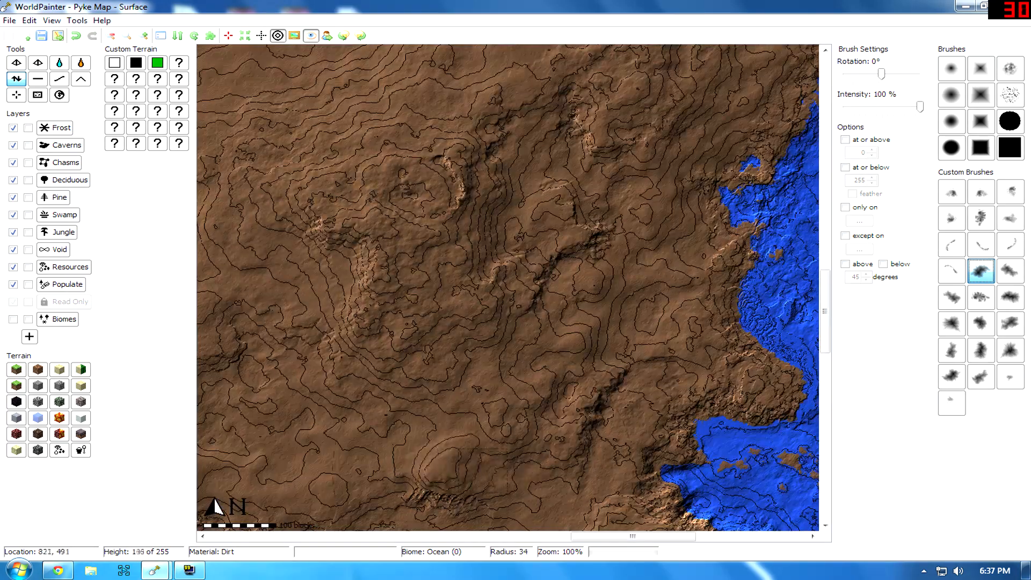
- Raise two more spots in the southeastern hills with the first custom brush
click(952, 193)
click(409, 476)
mouse_move(360, 484)
middle_down()
mouse_move(410, 238)
mouse_move(626, 190)
middle_up()
click(403, 279)
- Raise the terrain inland of the western coast with the first custom brush at radius 113 and flatten a strip farther north
middle_drag(279, 269, 741, 300)
middle_drag(279, 242, 752, 349)
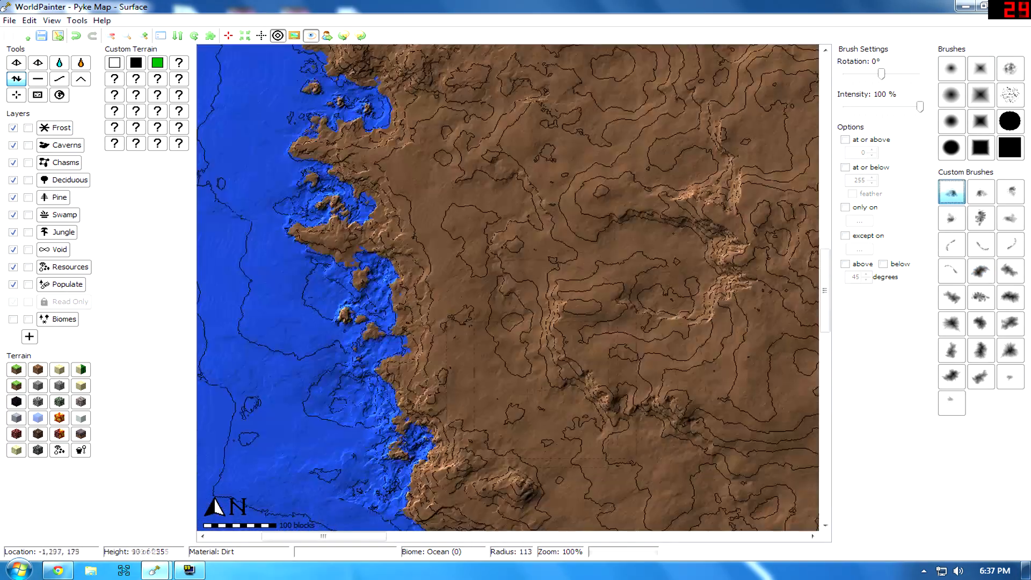
click(682, 328)
middle_drag(537, 134, 440, 456)
click(38, 79)
drag(634, 236, 666, 311)
- Raise three spots in the northwestern hills using the Height tool and enlarge the brush to radius 174
click(16, 79)
click(550, 473)
click(582, 446)
click(698, 343)
scroll(672, 301, up, 2)
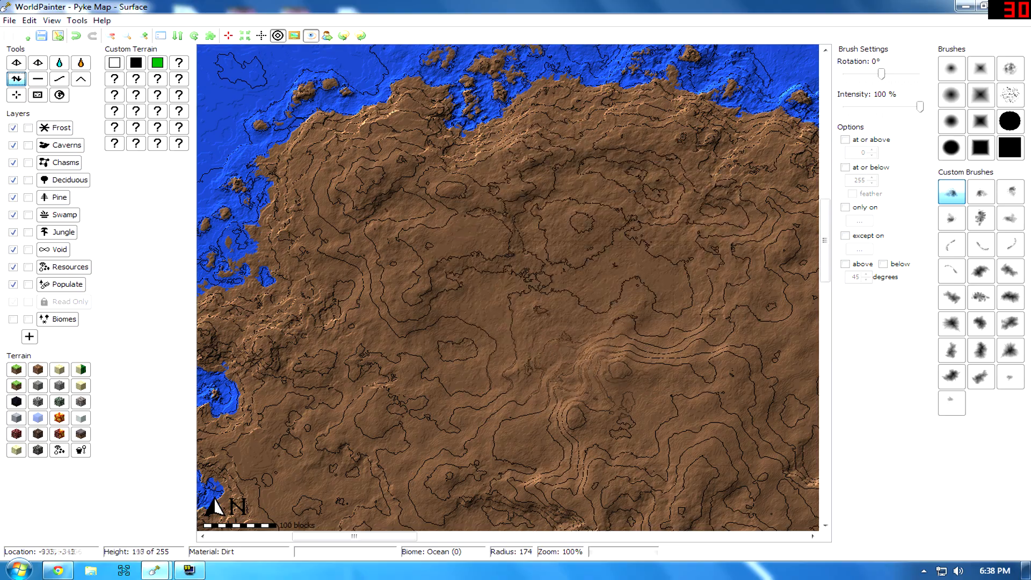
- Flatten a patch of the northern interior
middle_drag(752, 241, 349, 290)
middle_drag(591, 376, 481, 226)
click(38, 79)
click(438, 496)
click(59, 79)
- Raise two spots in the northern hills using the Height tool, shrinking the brush between them
click(16, 79)
click(371, 210)
scroll(497, 161, down, 4)
click(497, 159)
- Raise the terrain toward the northeastern peninsula with an enlarged brush, turn off the view distance circle and reduce the radius to 157
middle_drag(751, 215, 247, 388)
scroll(537, 360, up, 11)
click(537, 360)
click(310, 36)
middle_drag(795, 161, 215, 456)
scroll(510, 242, down, 4)
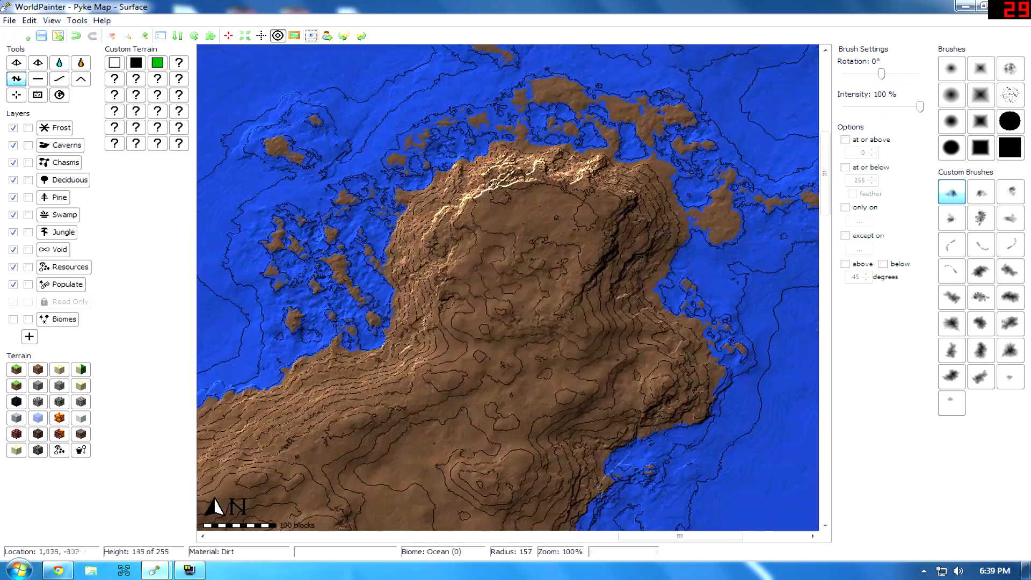
- Examine the whole island at 25% zoom and the hills above the southwestern bay at 100%
ctrl+scroll(508, 287, down, 2)
middle_drag(752, 97, 547, 293)
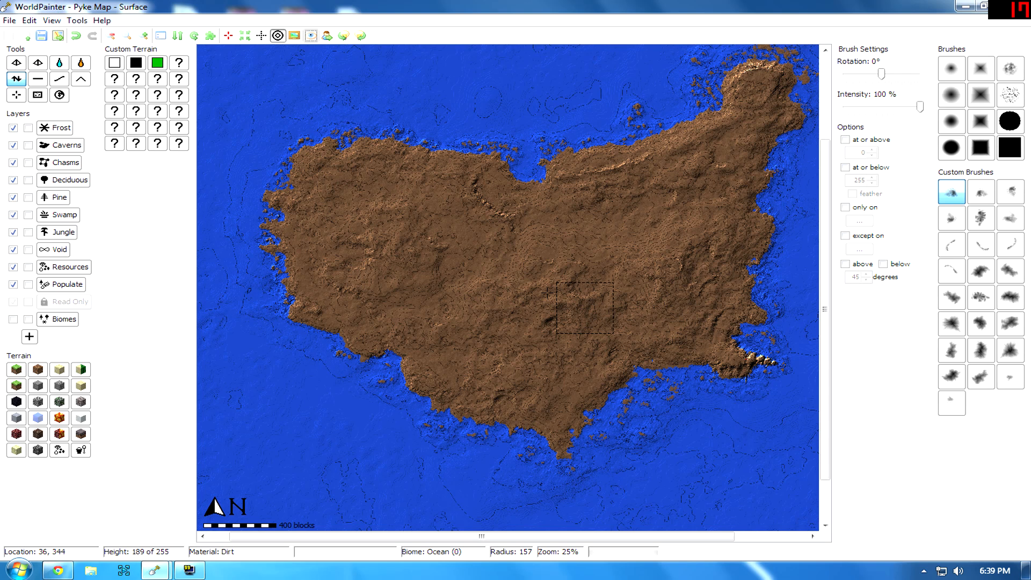
middle_drag(523, 278, 526, 316)
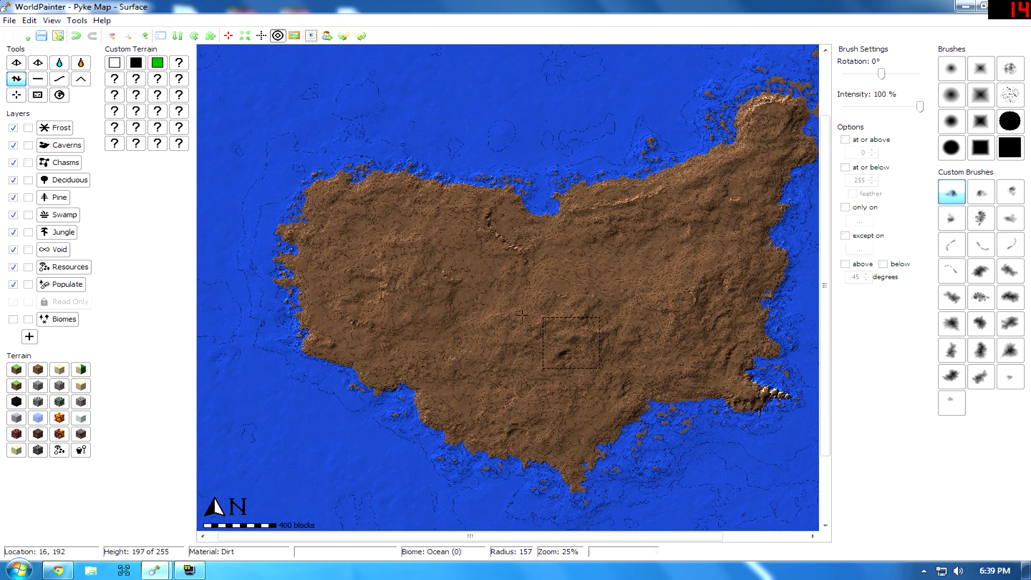
ctrl+scroll(502, 316, up, 1)
ctrl+scroll(424, 245, up, 1)
middle_drag(435, 245, 533, 358)
middle_drag(333, 271, 693, 147)
middle_drag(497, 330, 320, 248)
middle_drag(503, 273, 394, 254)
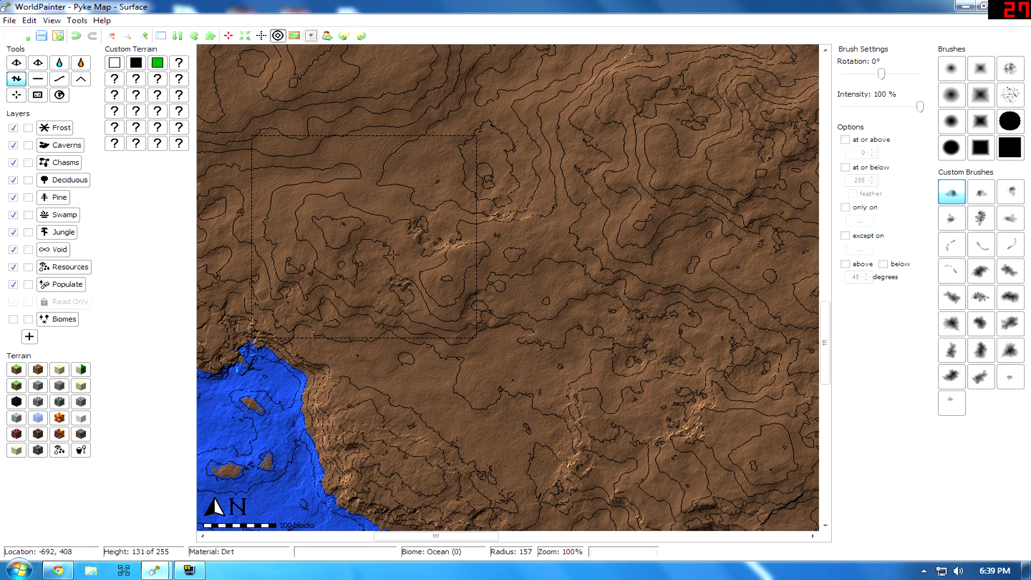
- Examine the southern and eastern hills and the rocky southeastern headland for natural-looking slopes
middle_drag(505, 288, 209, 136)
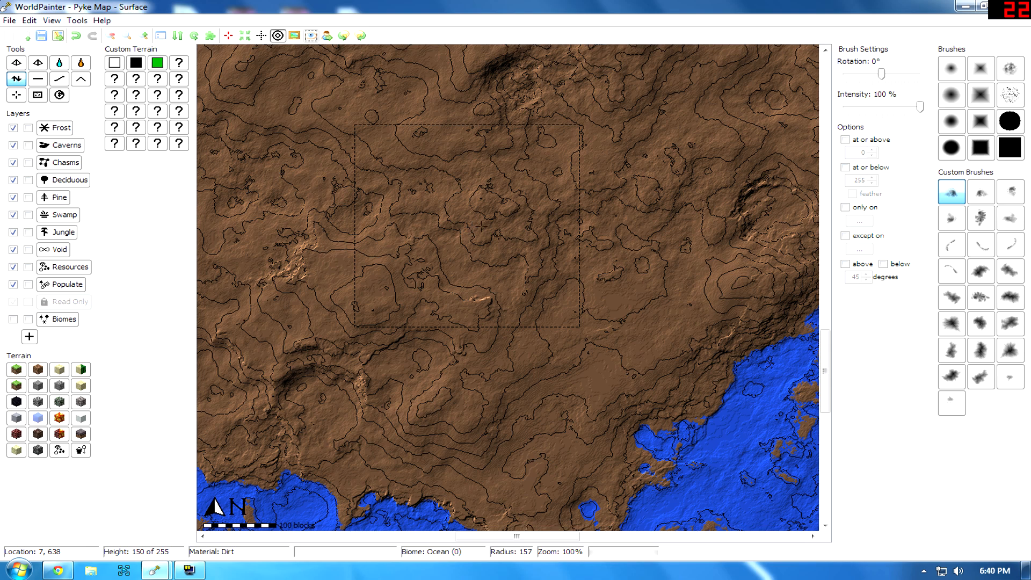
middle_drag(601, 221, 346, 386)
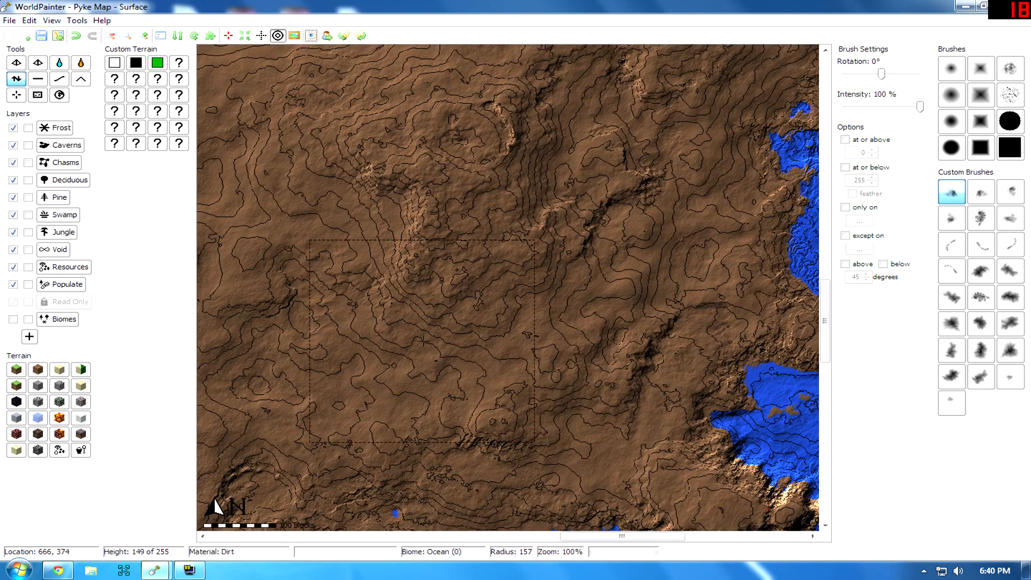
scroll(346, 386, down, 1)
middle_drag(387, 315, 477, 299)
middle_drag(476, 325, 301, 16)
middle_drag(485, 259, 384, 139)
scroll(529, 280, up, 1)
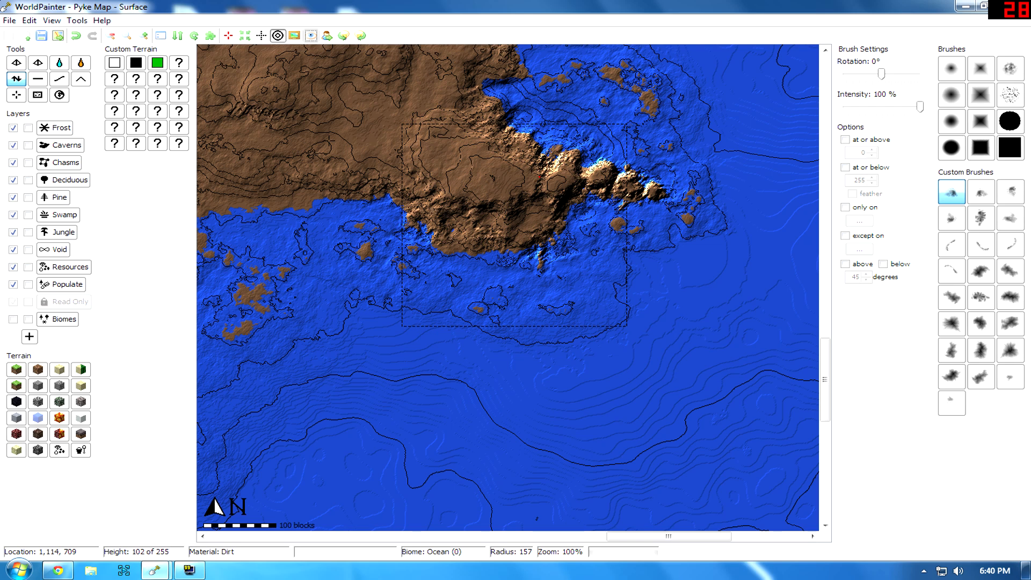
click(9, 20)
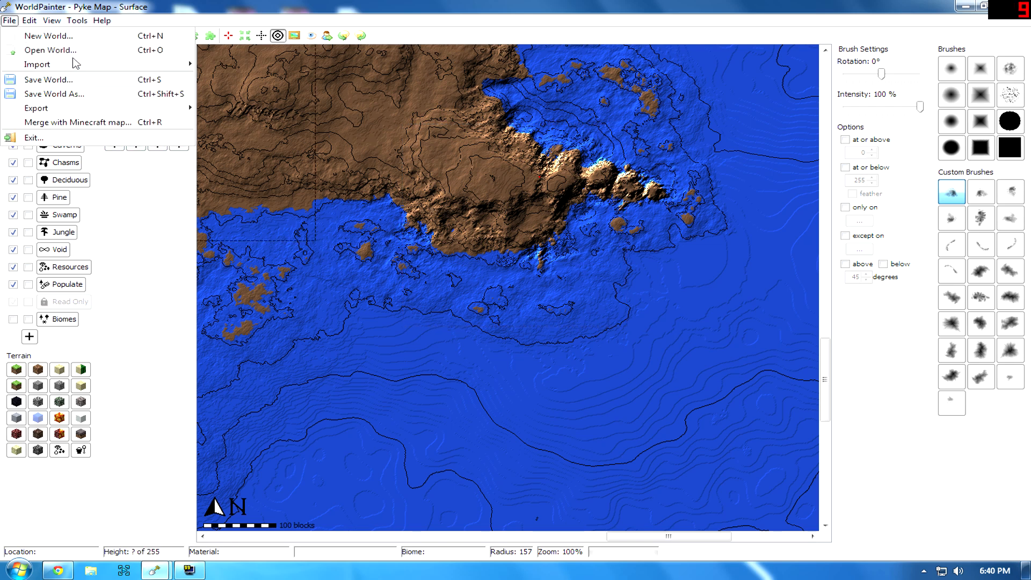
click(94, 20)
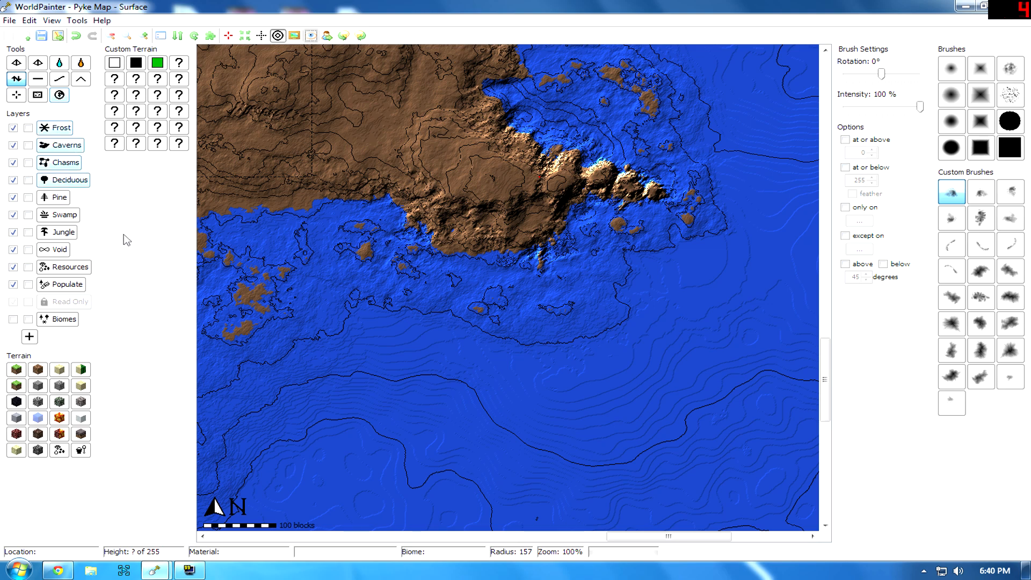
- Run a global operation that fills the map with the Grass terrain type only on Land
middle_drag(248, 222, 493, 328)
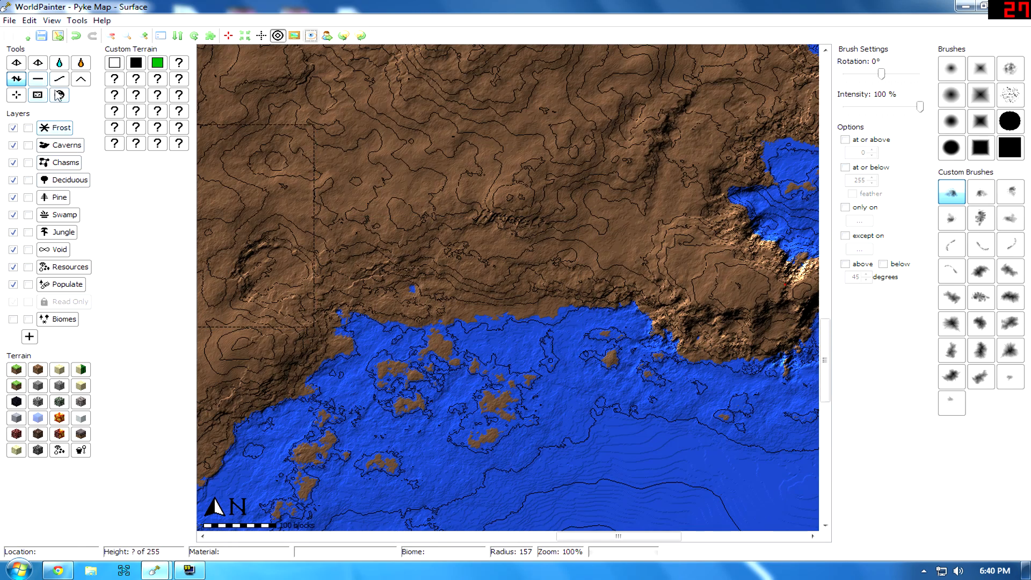
click(59, 94)
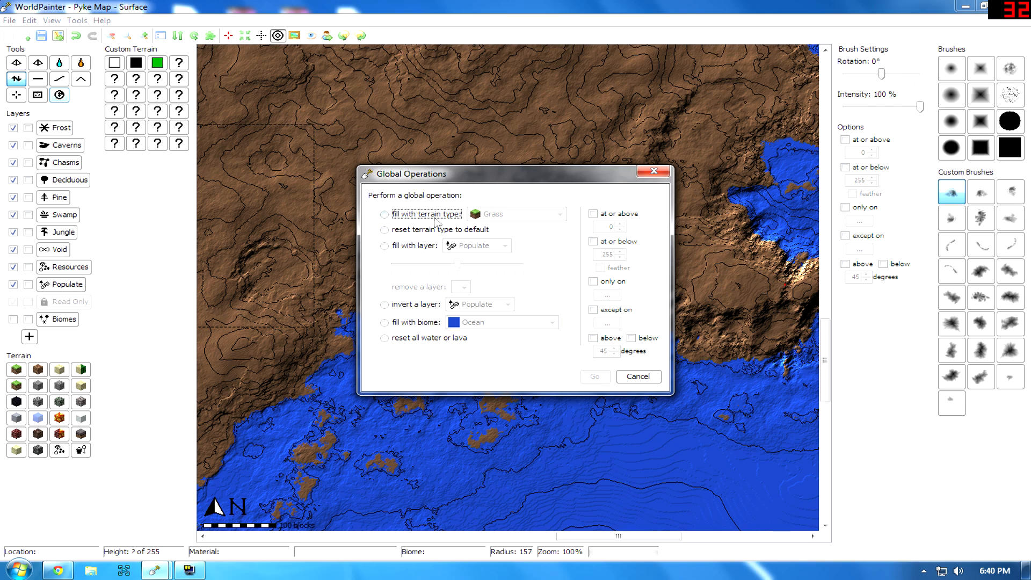
click(384, 214)
click(593, 281)
click(607, 295)
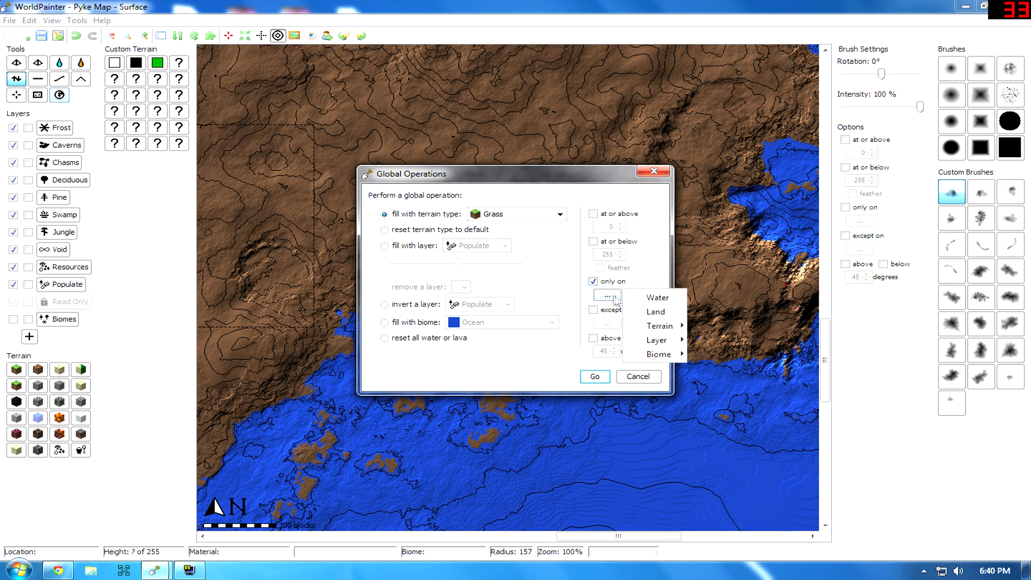
click(656, 312)
click(606, 377)
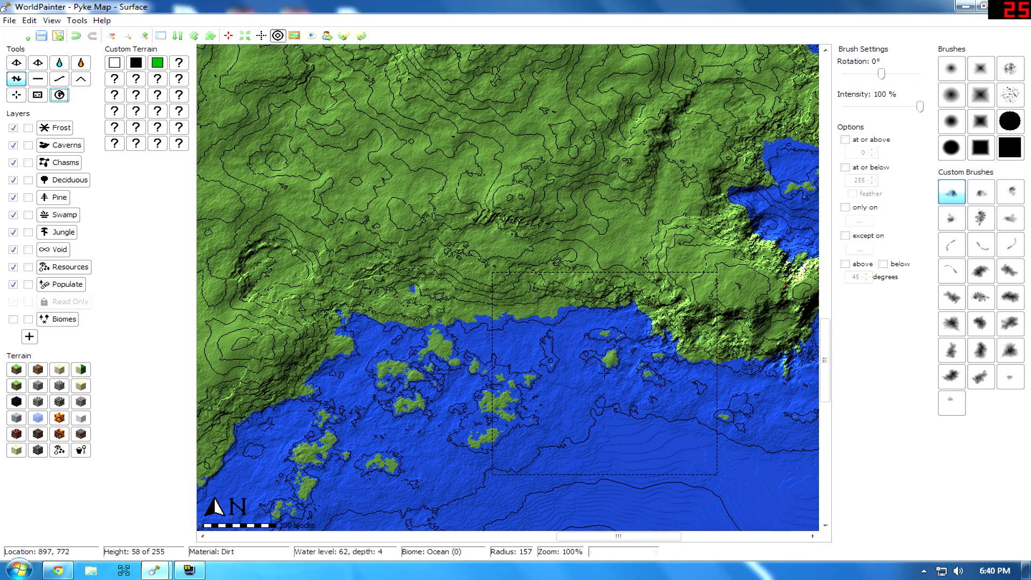
- Examine the grass-covered island at 50% zoom, from the northern interior and western coast to the southeastern headland
middle_drag(455, 281, 749, 357)
ctrl+scroll(531, 290, down, 1)
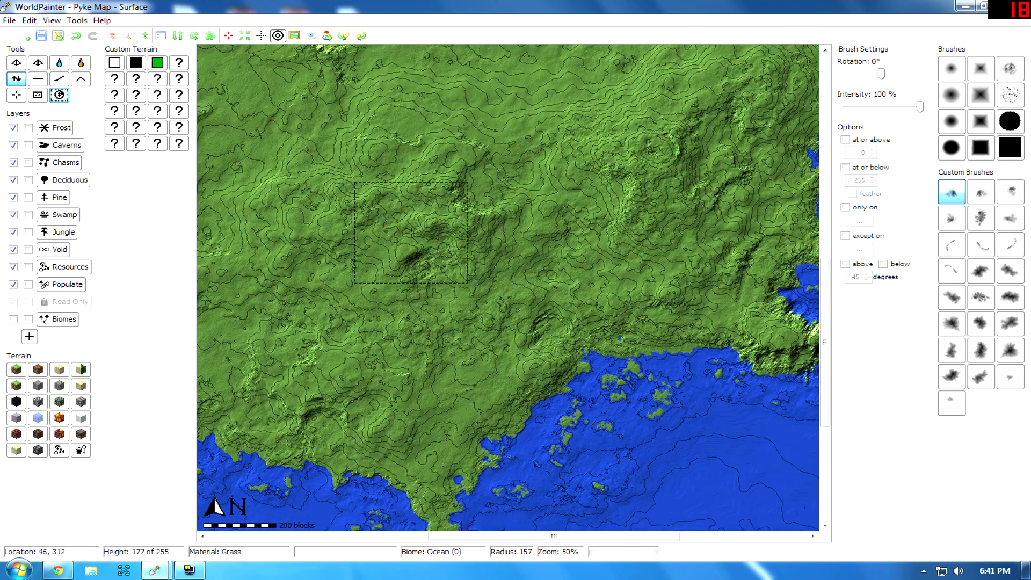
middle_drag(411, 233, 708, 430)
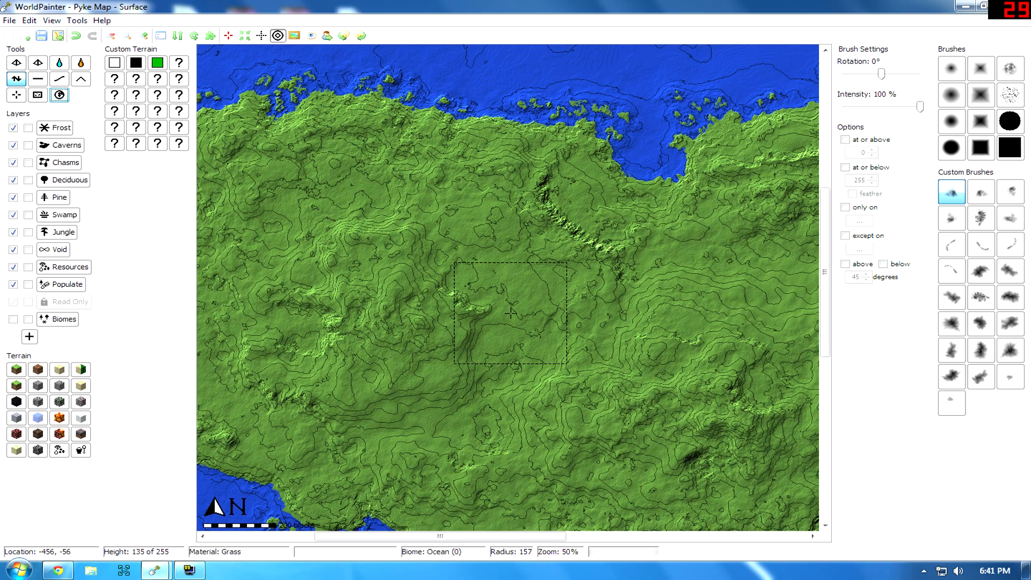
middle_drag(442, 322, 673, 186)
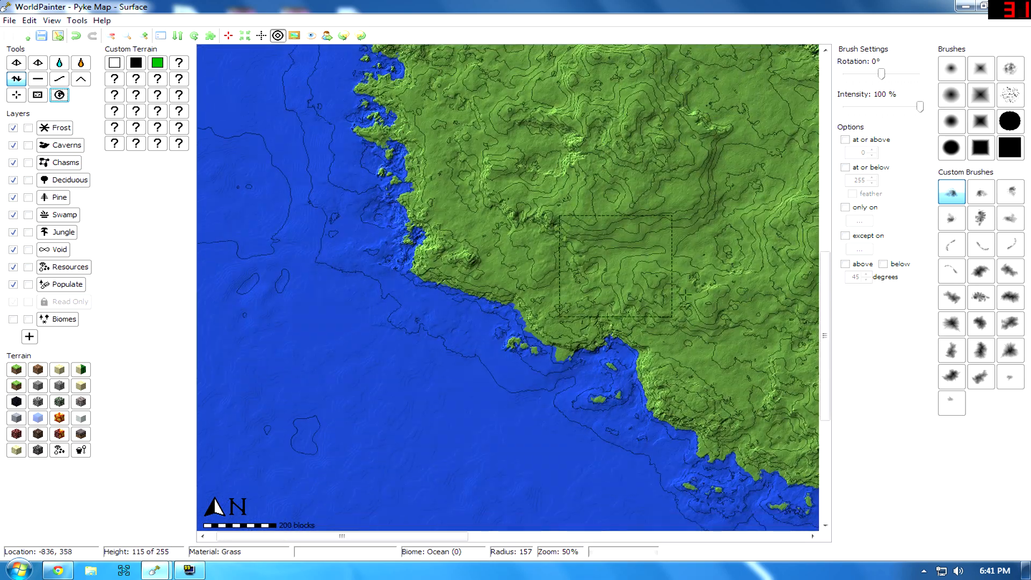
middle_drag(731, 347, 410, 187)
middle_drag(499, 172, 192, 235)
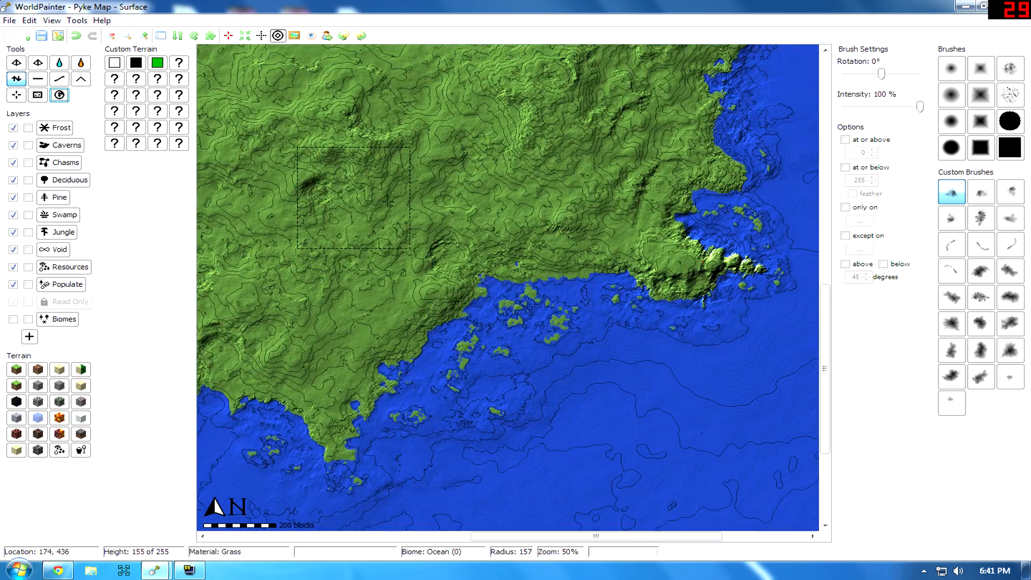
middle_drag(430, 215, 467, 234)
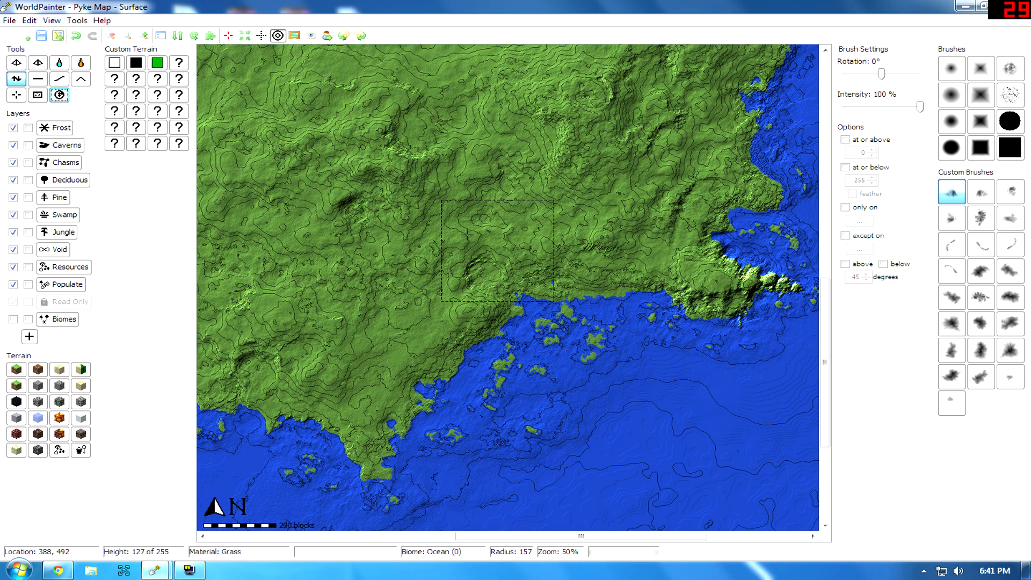
middle_drag(499, 262, 442, 256)
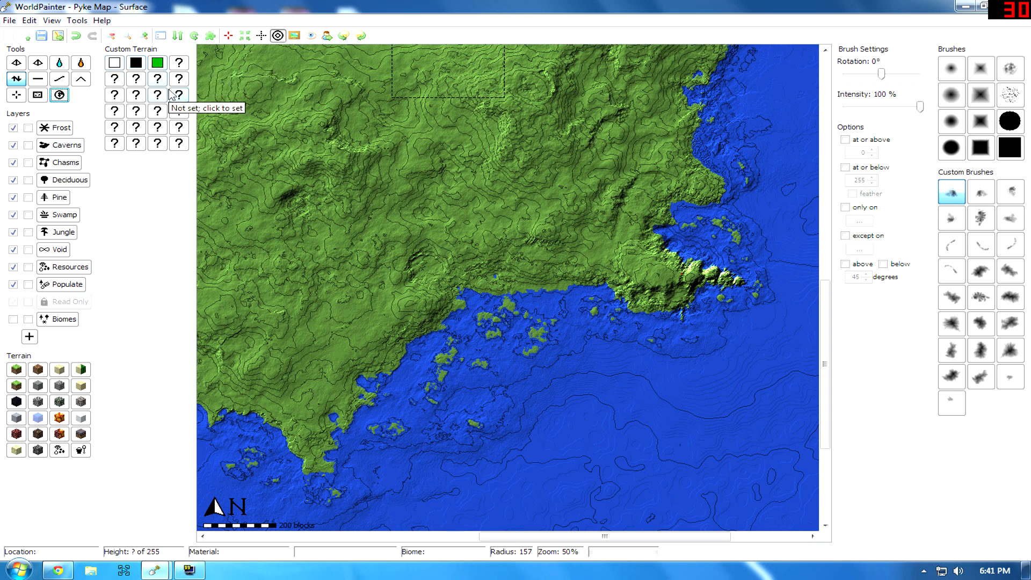
middle_drag(406, 176, 465, 238)
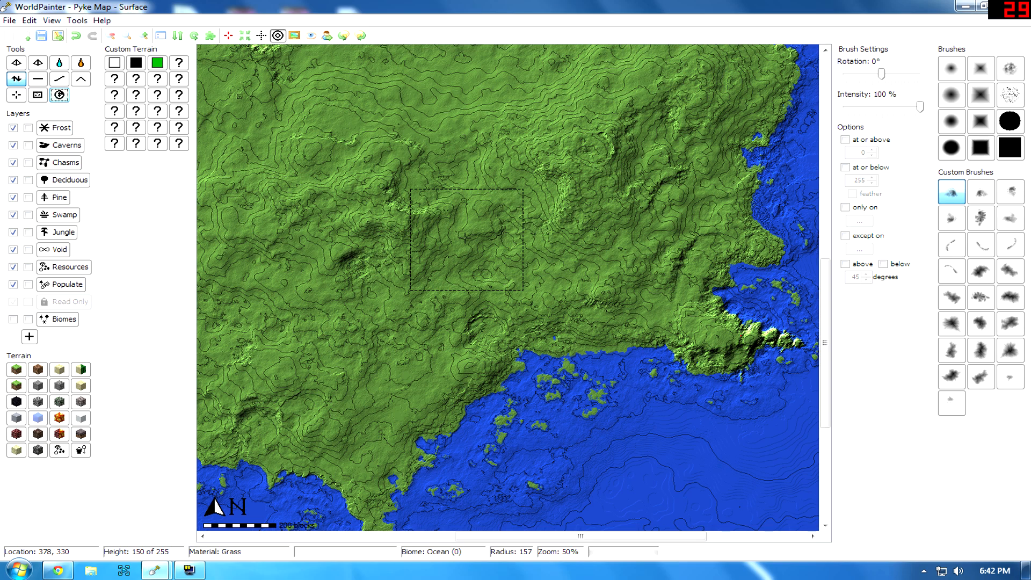
scroll(464, 237, up, 1)
scroll(444, 273, up, 2)
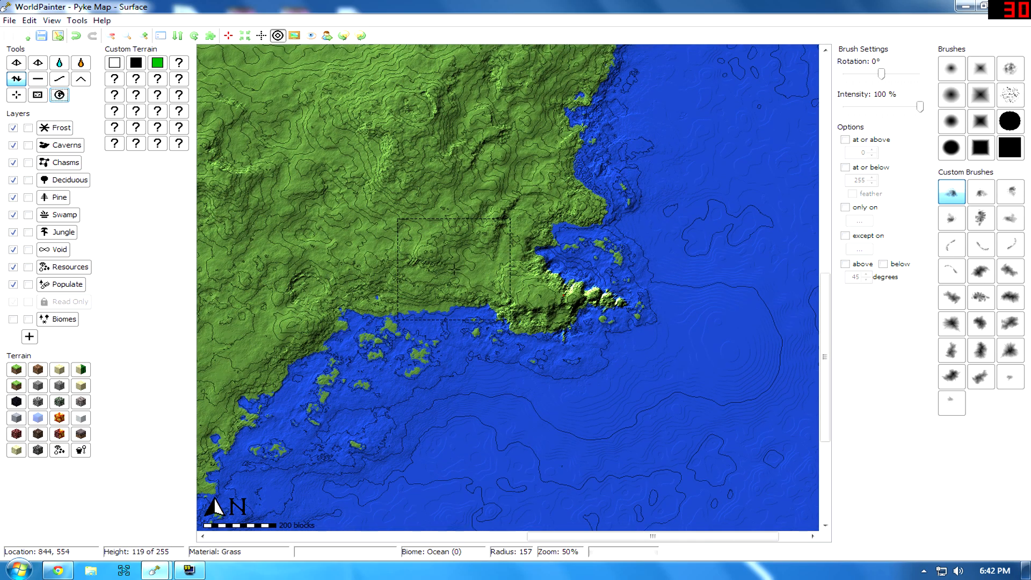
scroll(520, 285, down, 1)
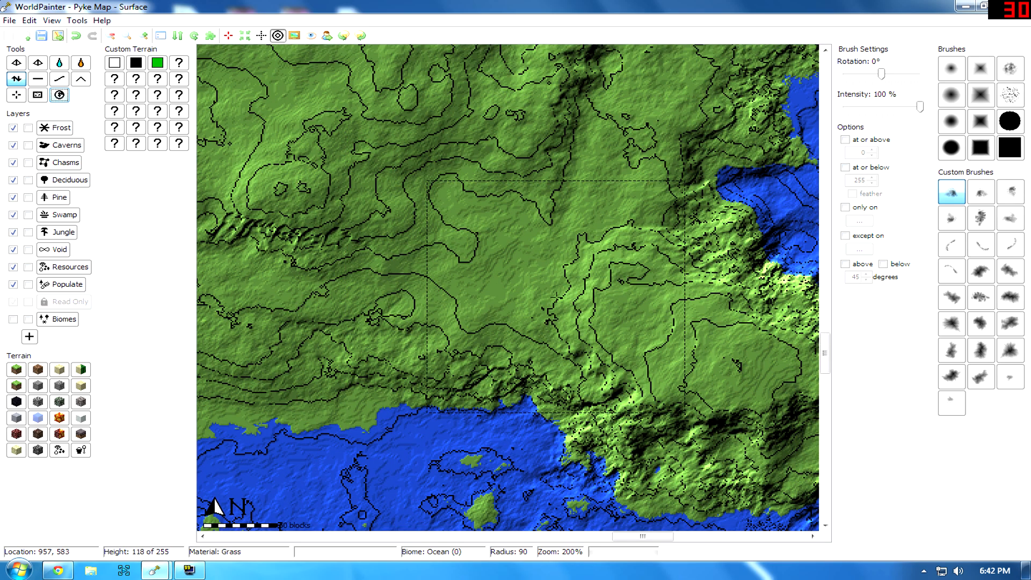
scroll(469, 295, down, 1)
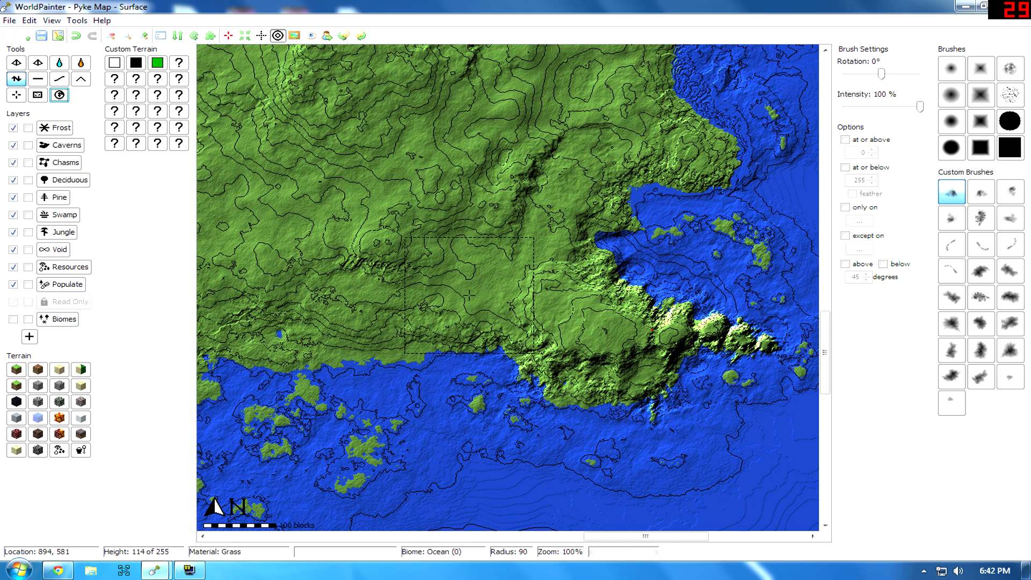
middle_drag(430, 275, 579, 311)
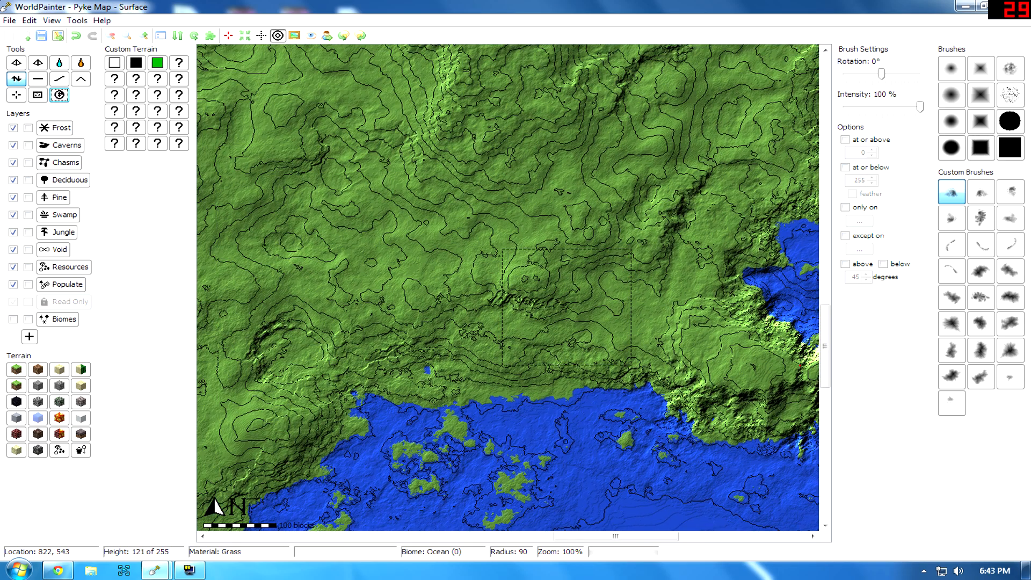
- Review the block IDs, data values and occurrences of the custom terrains light stone, dark stone and mossy stone
click(115, 63)
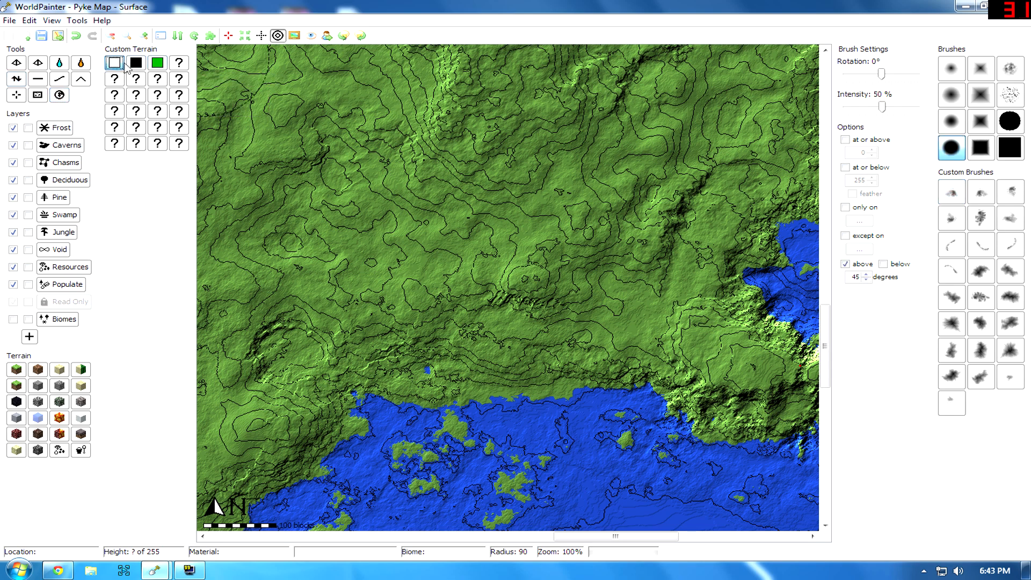
right_click(126, 69)
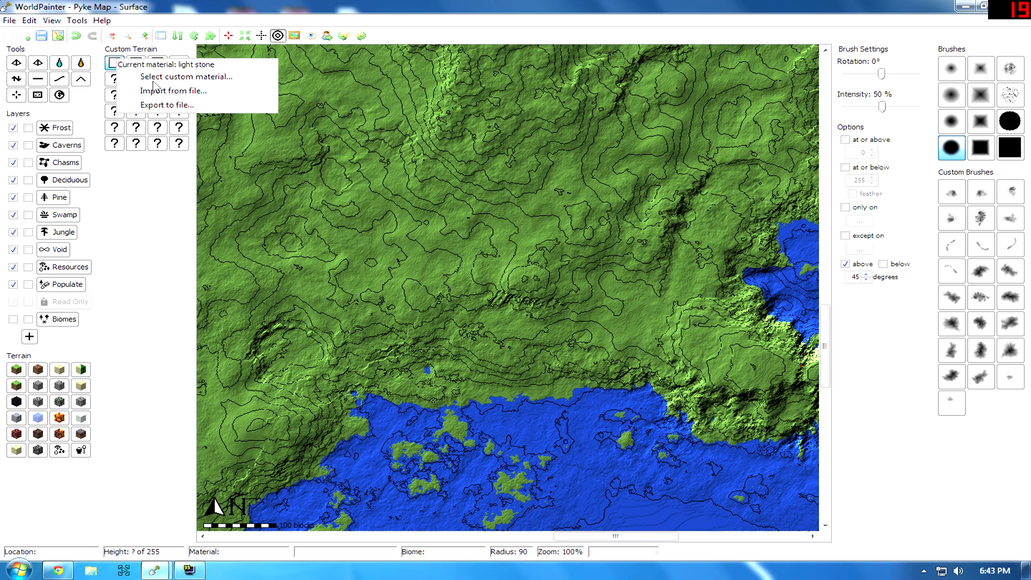
click(161, 77)
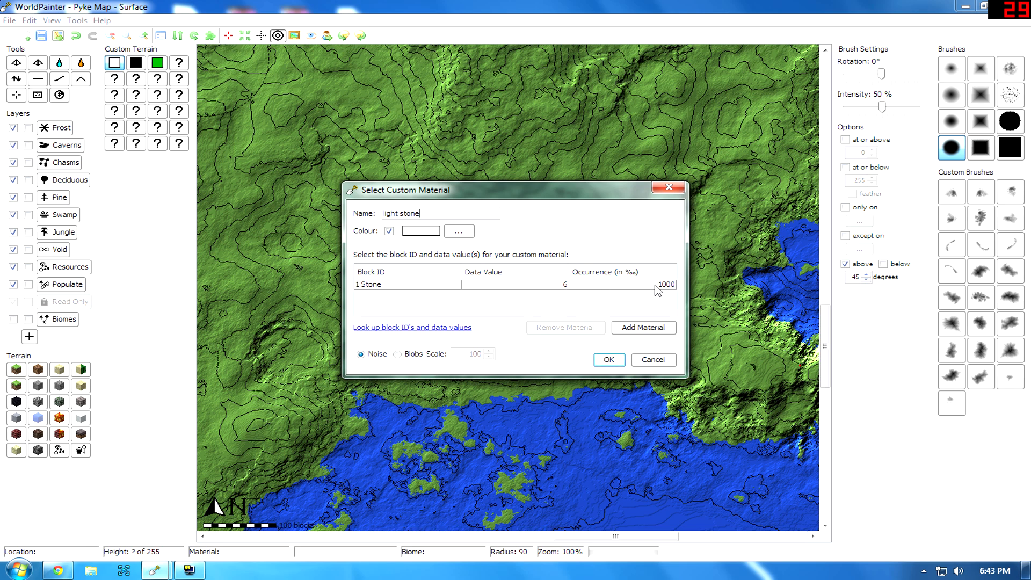
click(608, 361)
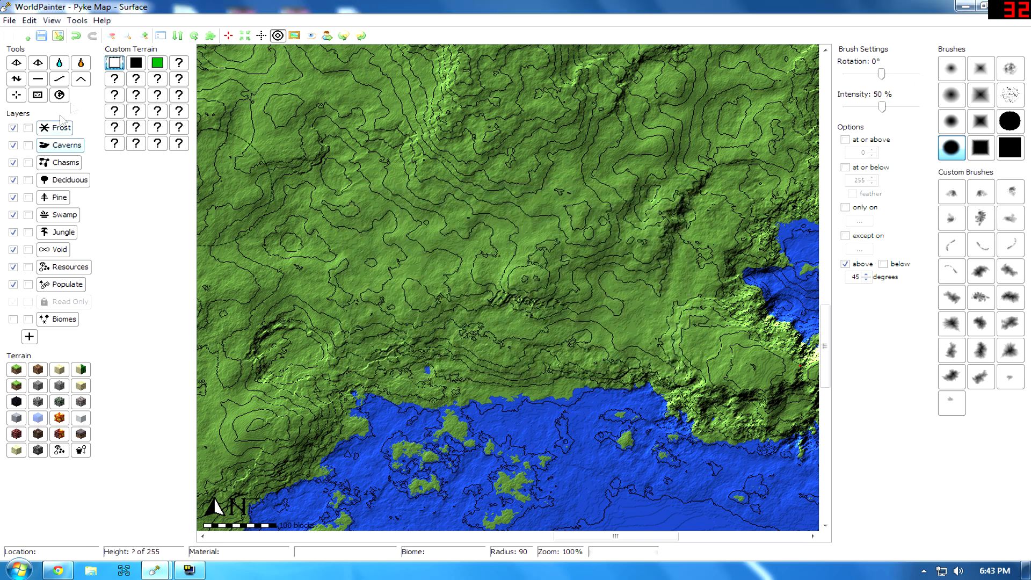
right_click(138, 63)
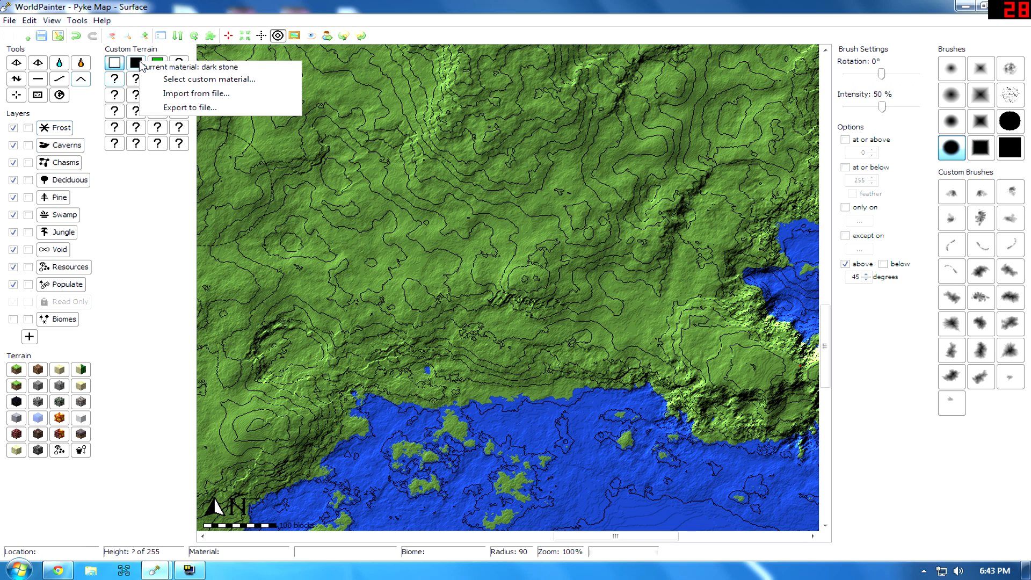
click(175, 82)
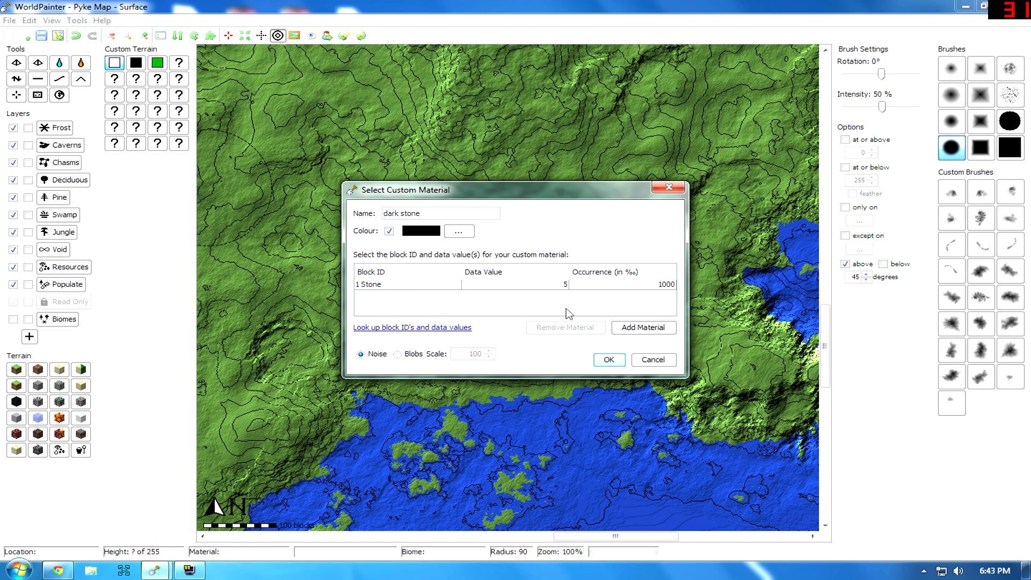
click(608, 360)
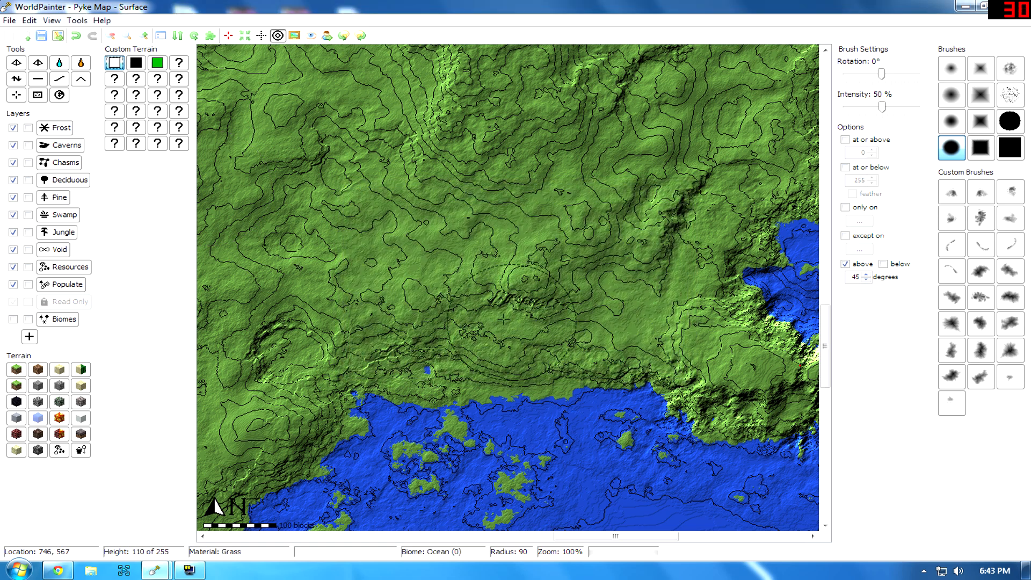
right_click(157, 63)
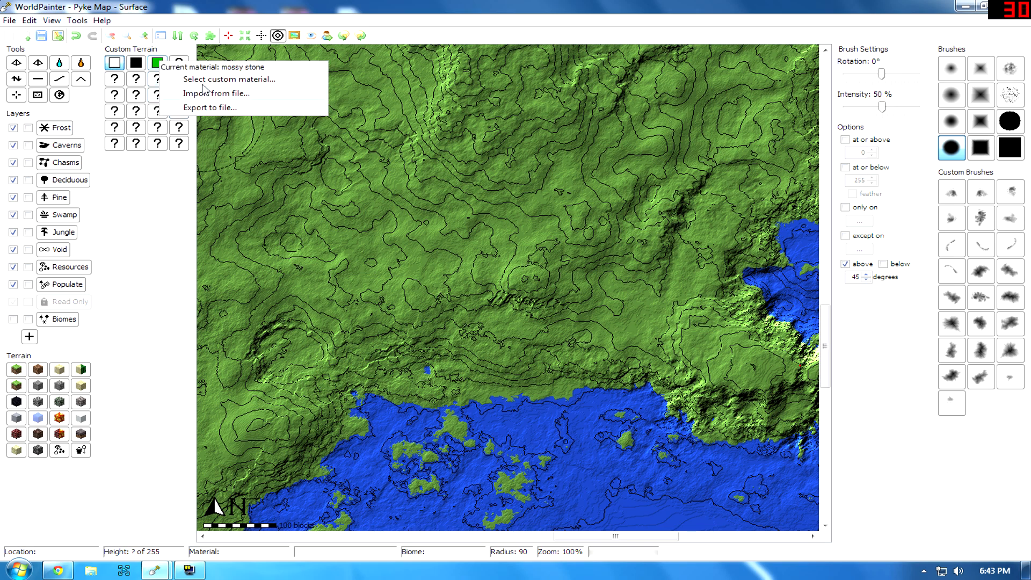
click(203, 81)
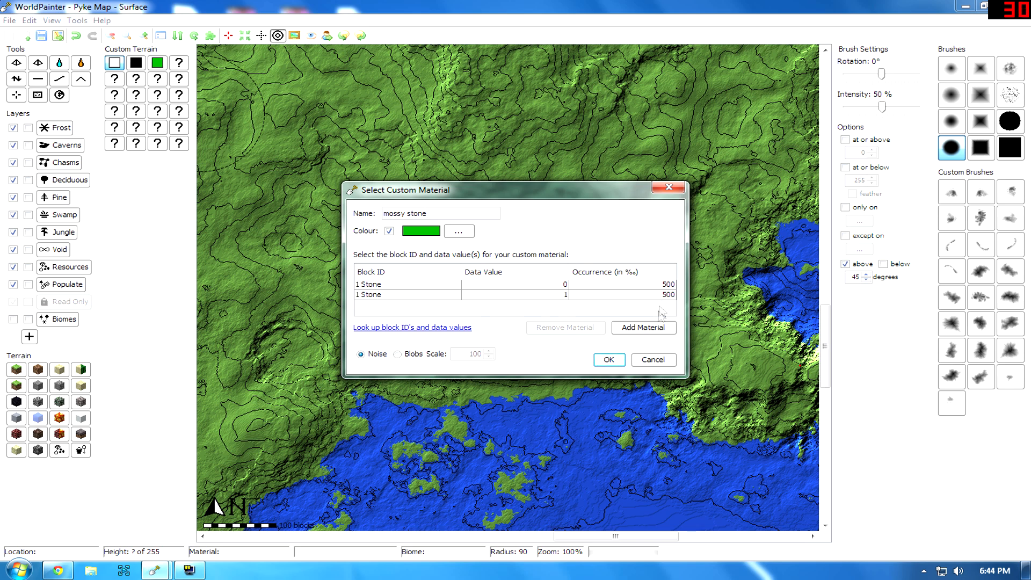
click(602, 361)
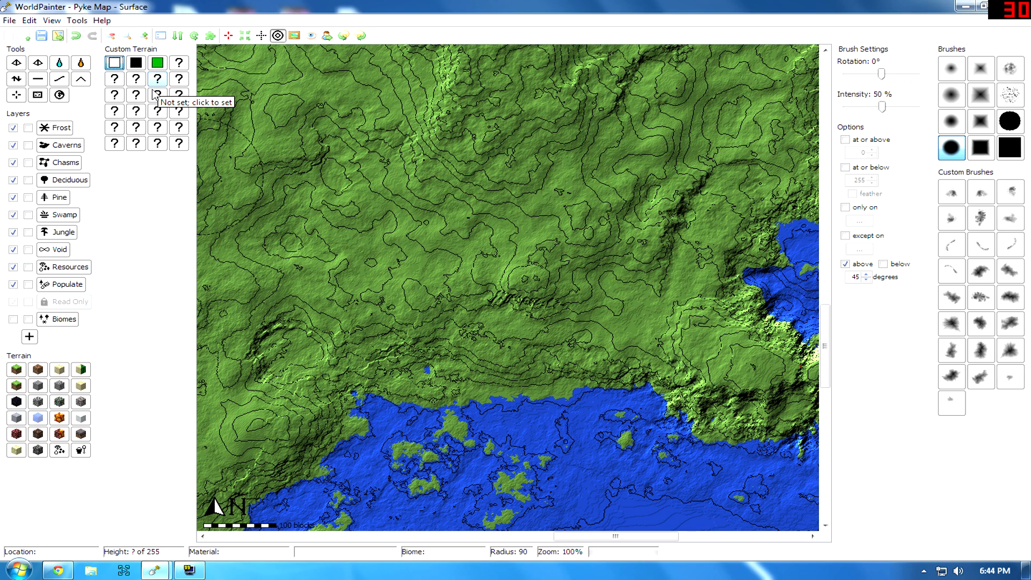
- Run a global operation that fills slopes above 45 degrees with the mossy stone terrain type
middle_drag(361, 217, 578, 219)
middle_drag(399, 212, 505, 291)
scroll(446, 268, up, 2)
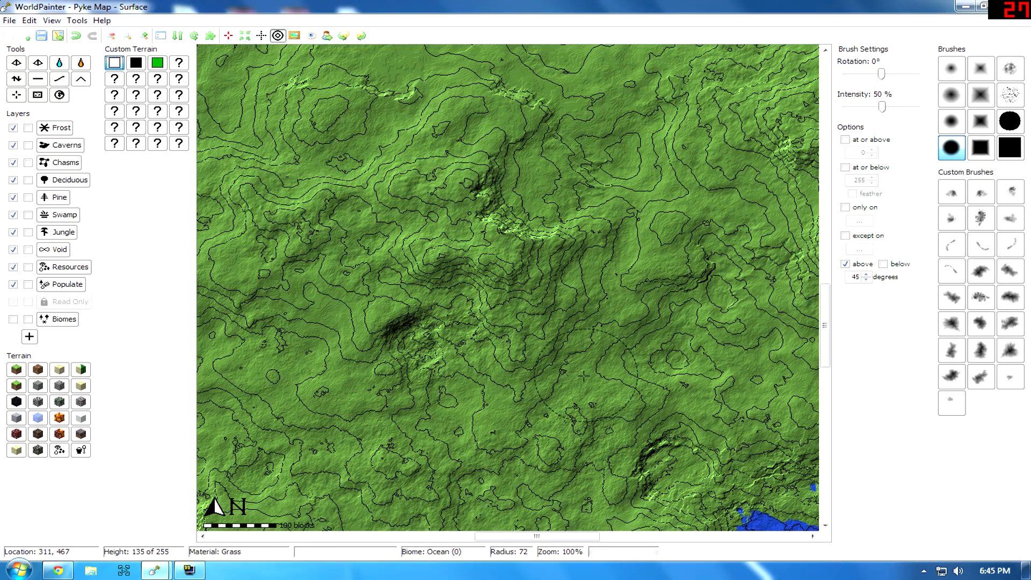
middle_drag(583, 376, 454, 343)
middle_drag(562, 329, 284, 253)
click(64, 98)
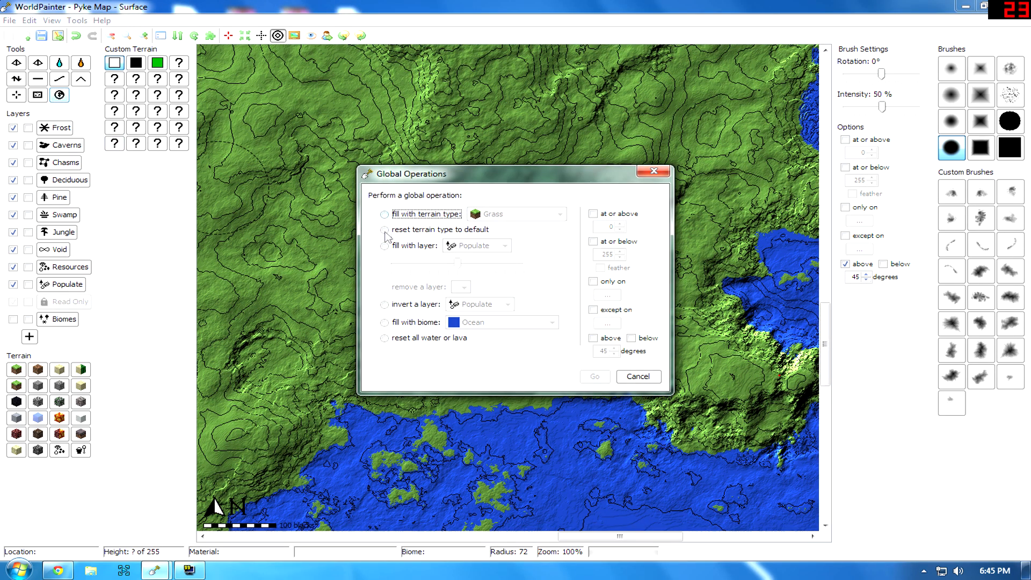
click(385, 215)
click(499, 215)
scroll(532, 258, down, 6)
scroll(536, 268, down, 1)
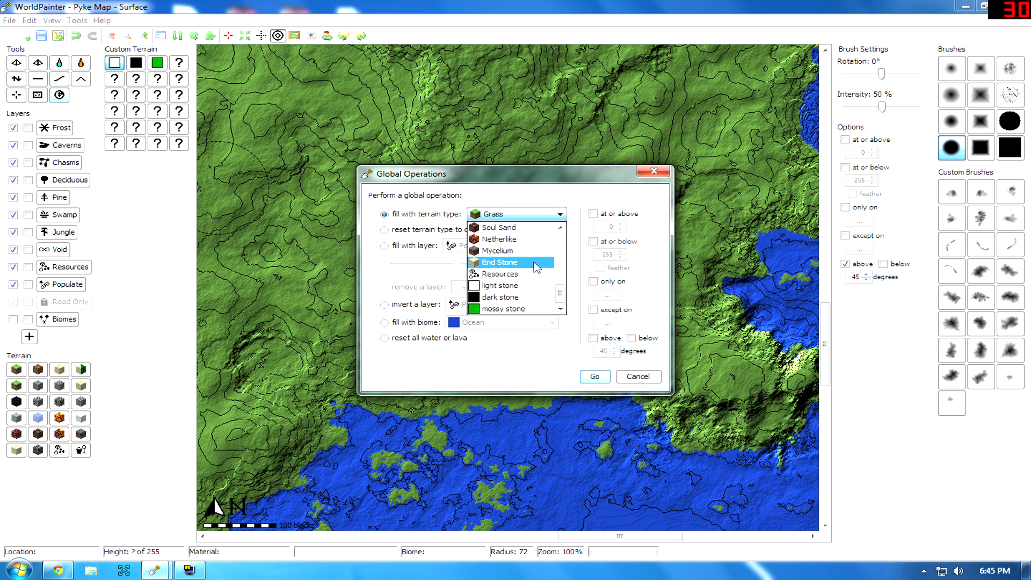
click(513, 308)
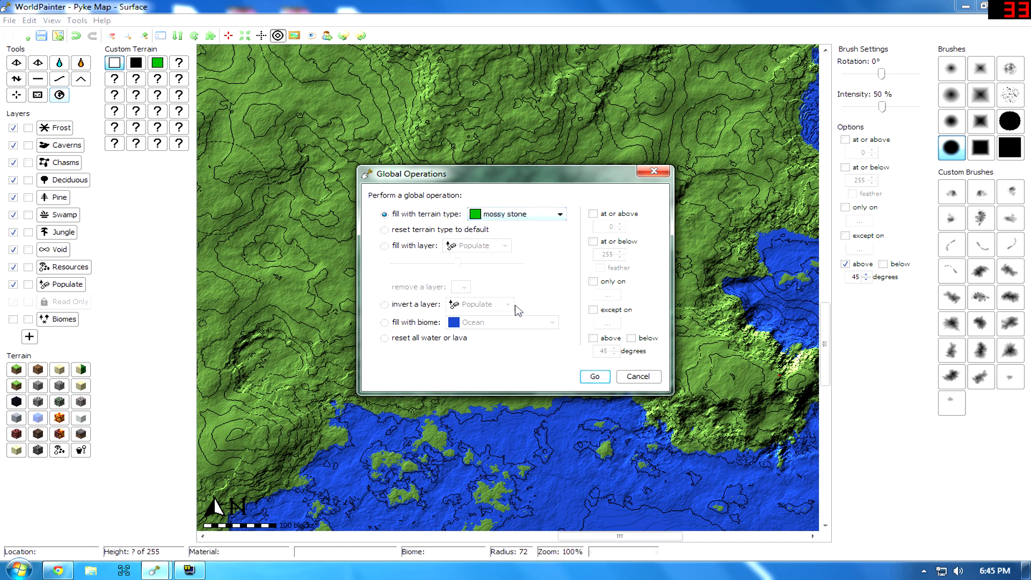
click(595, 338)
click(600, 379)
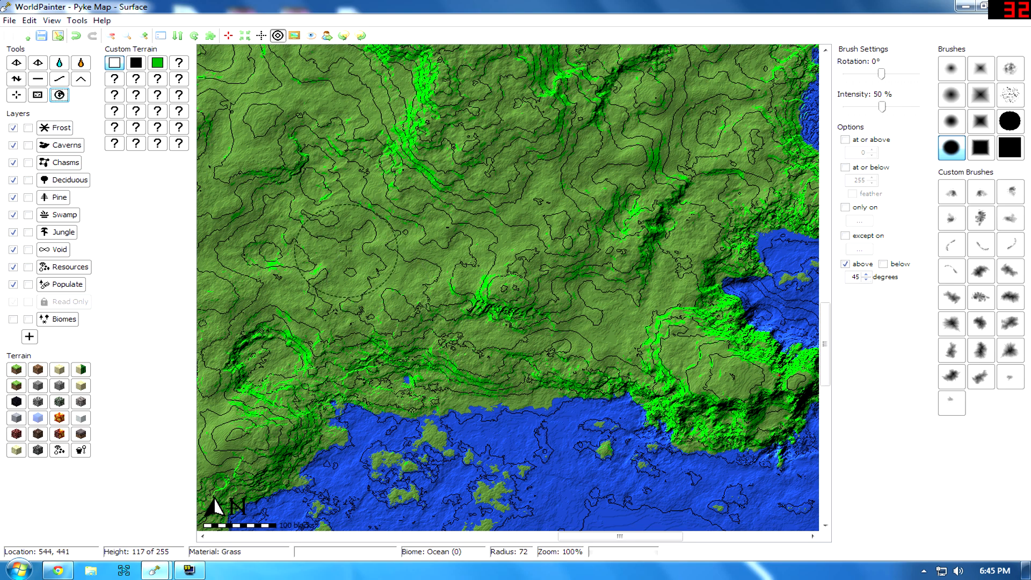
- Examine the mossy stone slopes on the interior hills and southern coast, on the map and in the 3D view
middle_drag(374, 251, 537, 231)
middle_drag(371, 266, 583, 214)
middle_drag(382, 285, 615, 253)
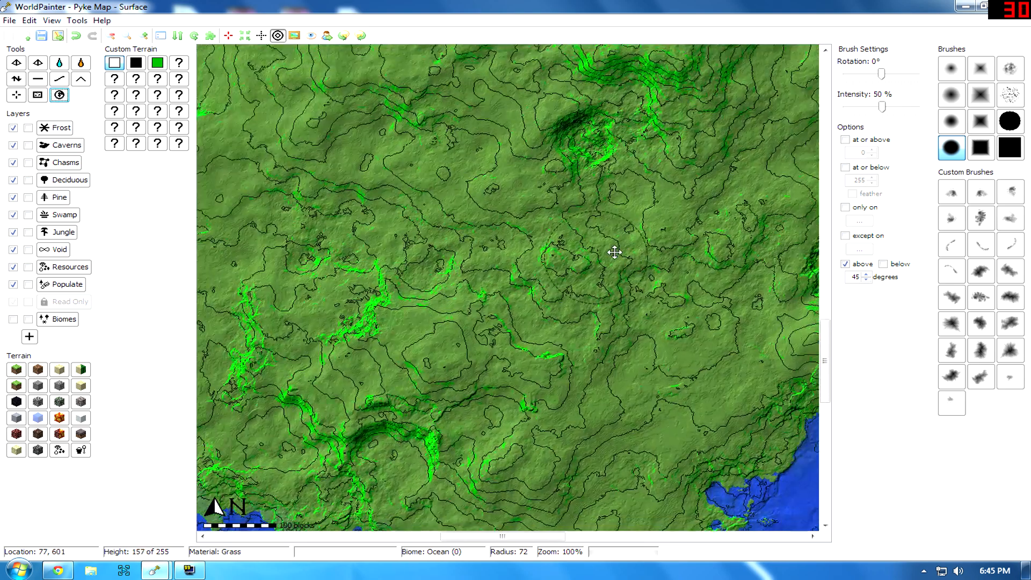
scroll(505, 221, up, 1)
middle_drag(422, 338, 438, 198)
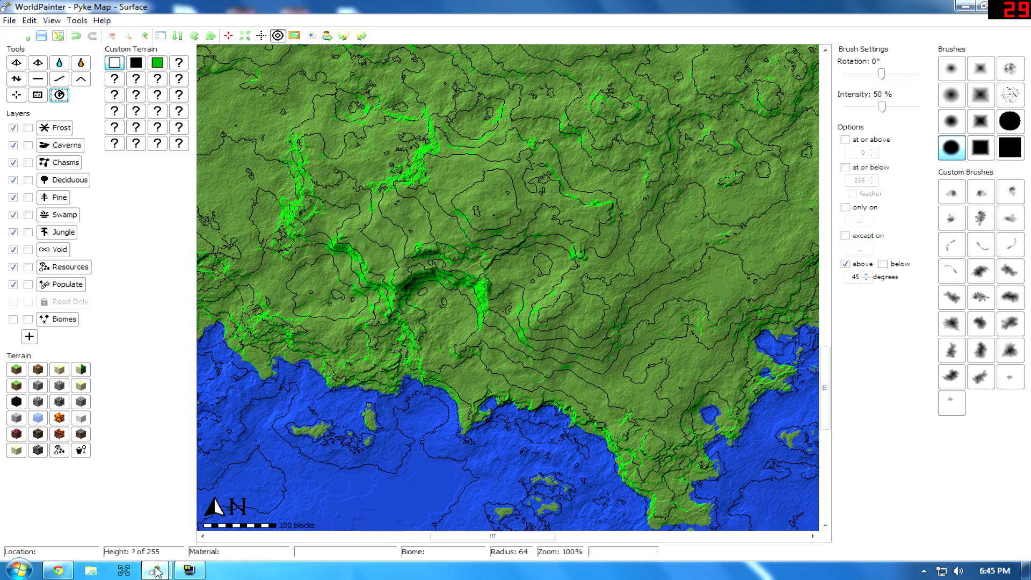
mouse_move(155, 570)
click(250, 502)
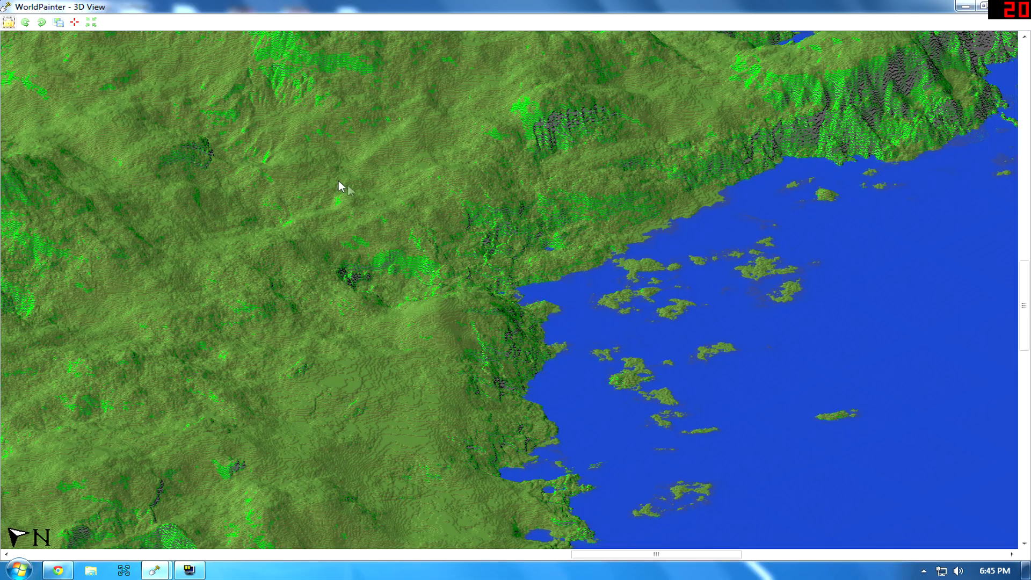
scroll(502, 295, up, 2)
drag(424, 249, 306, 302)
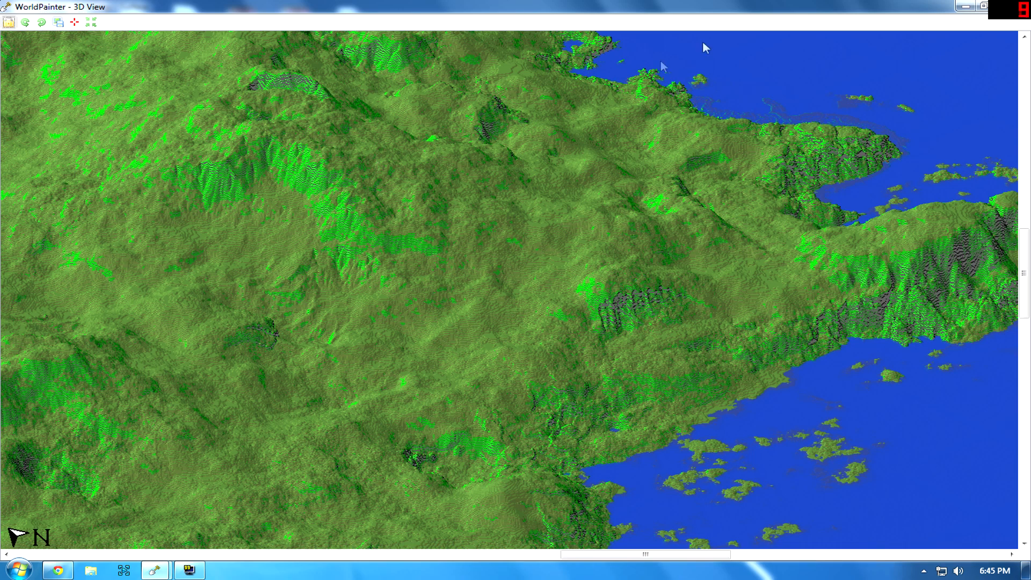
click(964, 7)
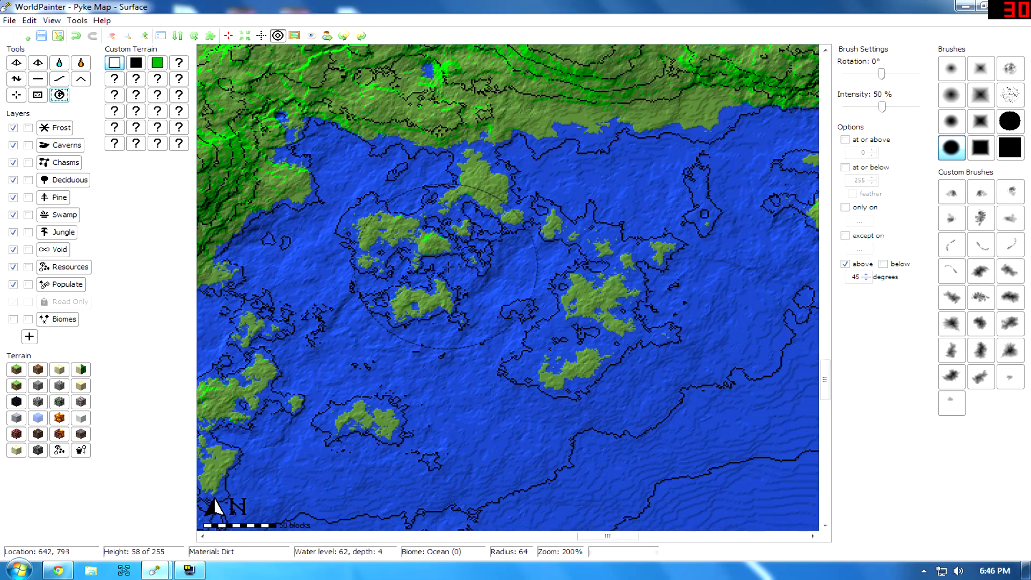
- Run a global operation that fills the map with the light stone terrain type only above an adjusted slope angle
scroll(483, 242, down, 5)
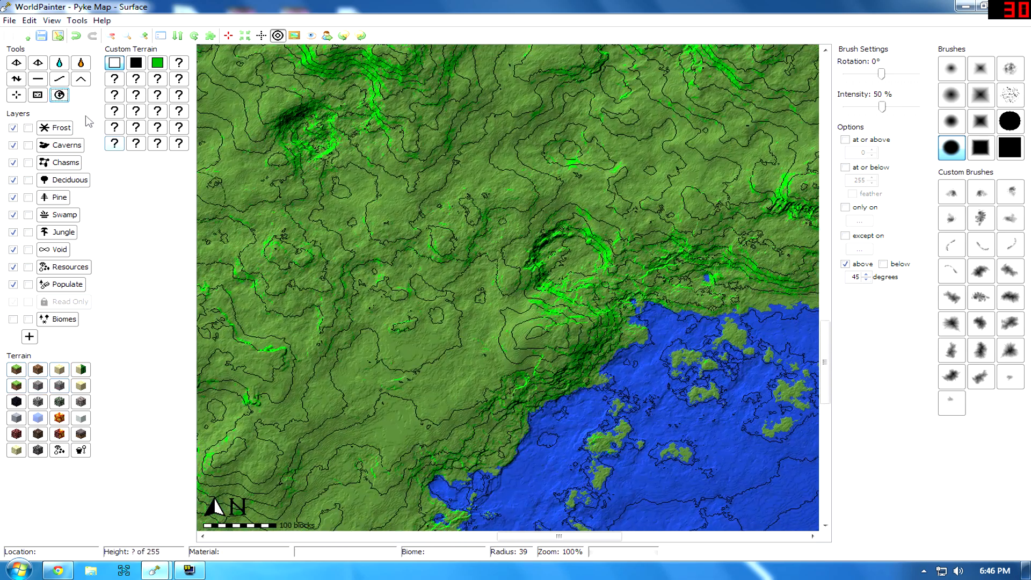
click(60, 94)
click(384, 215)
click(507, 218)
scroll(529, 274, down, 5)
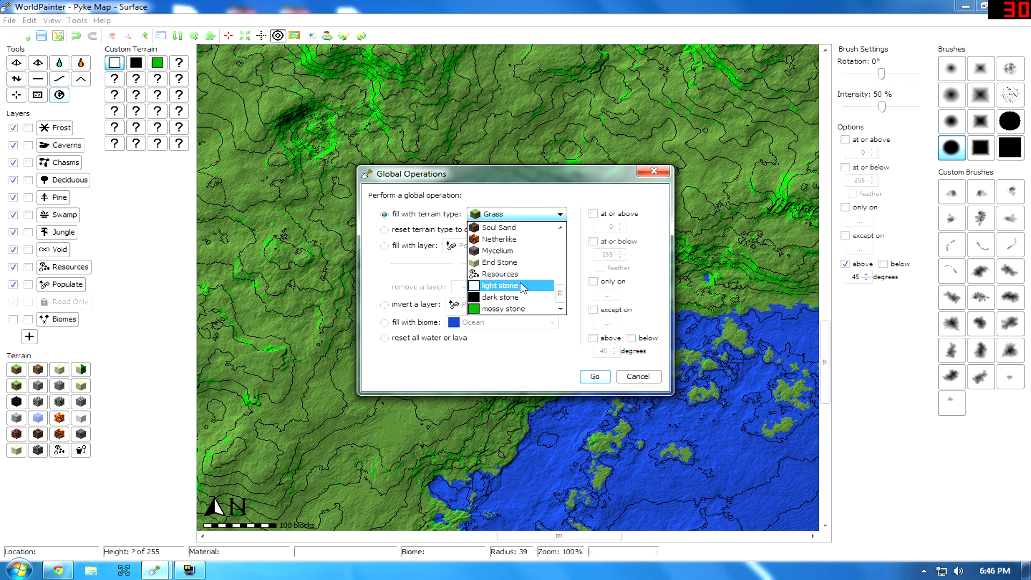
click(520, 291)
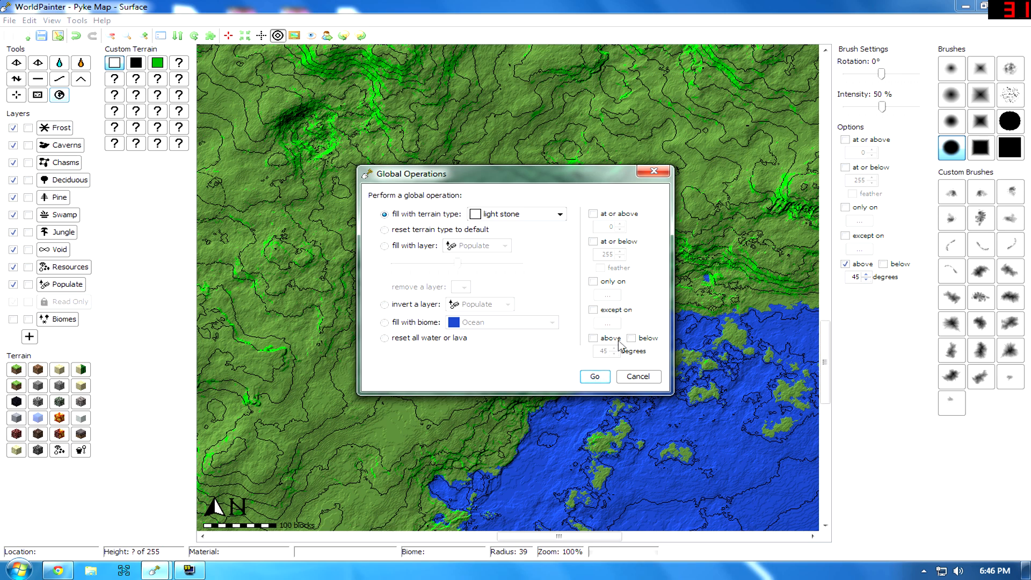
click(593, 338)
click(616, 350)
click(593, 380)
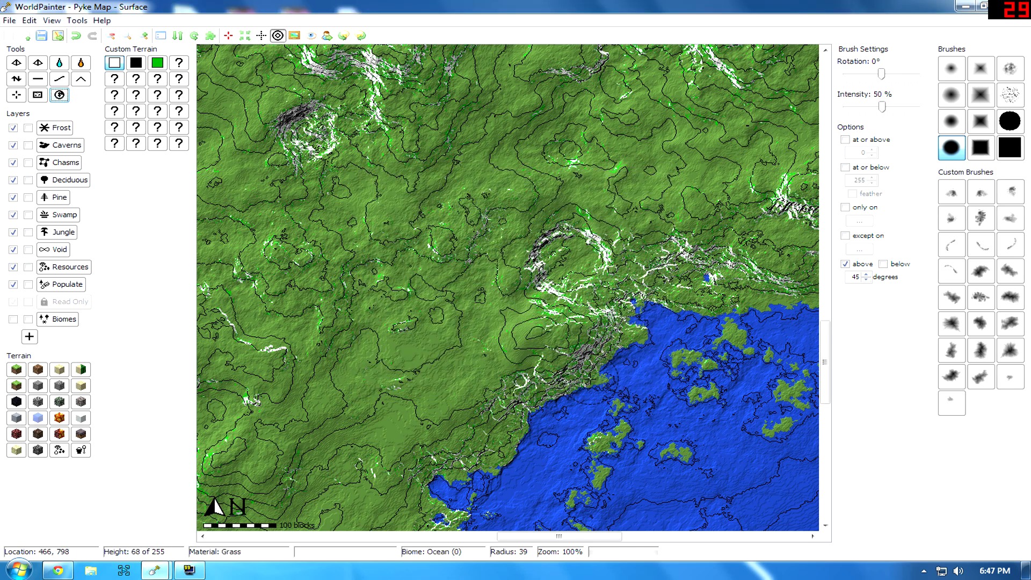
click(59, 96)
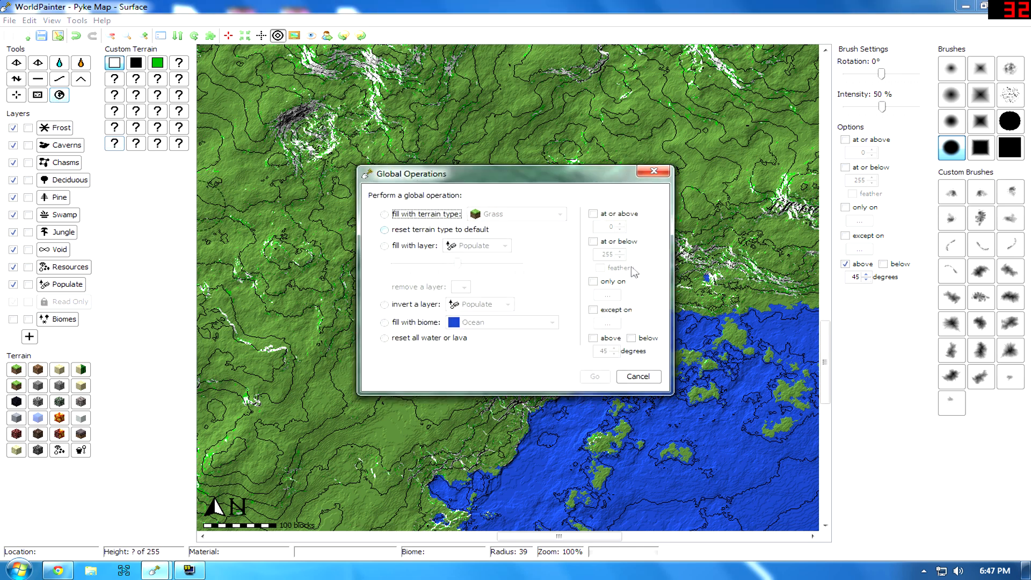
click(593, 281)
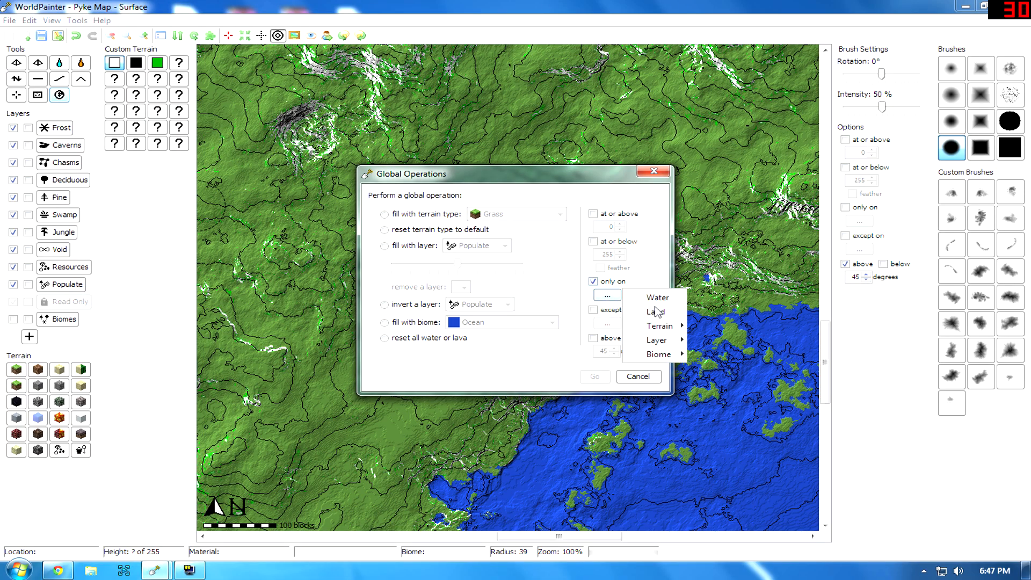
click(656, 171)
- Examine the light stone cliffs on the southeastern headland and interior hills, on the map and in the 3D view
middle_drag(743, 295, 421, 269)
middle_drag(520, 277, 354, 295)
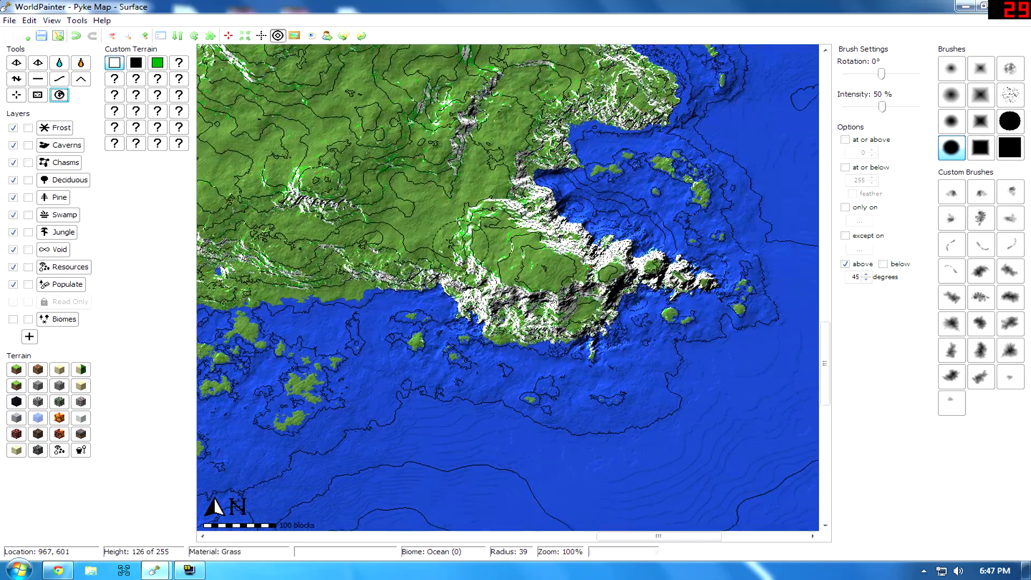
middle_drag(460, 246, 528, 352)
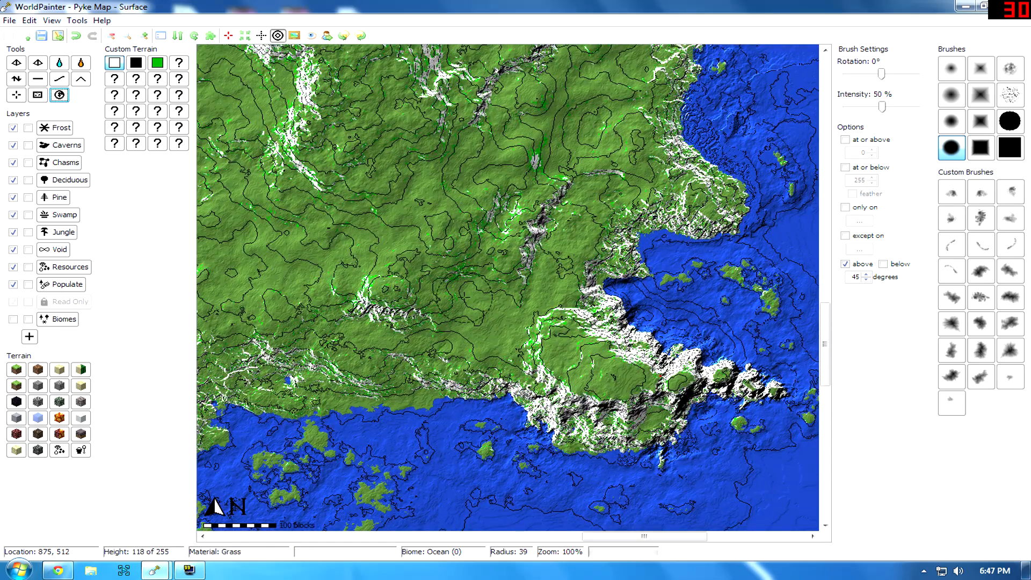
middle_drag(346, 205, 624, 333)
middle_drag(516, 268, 449, 442)
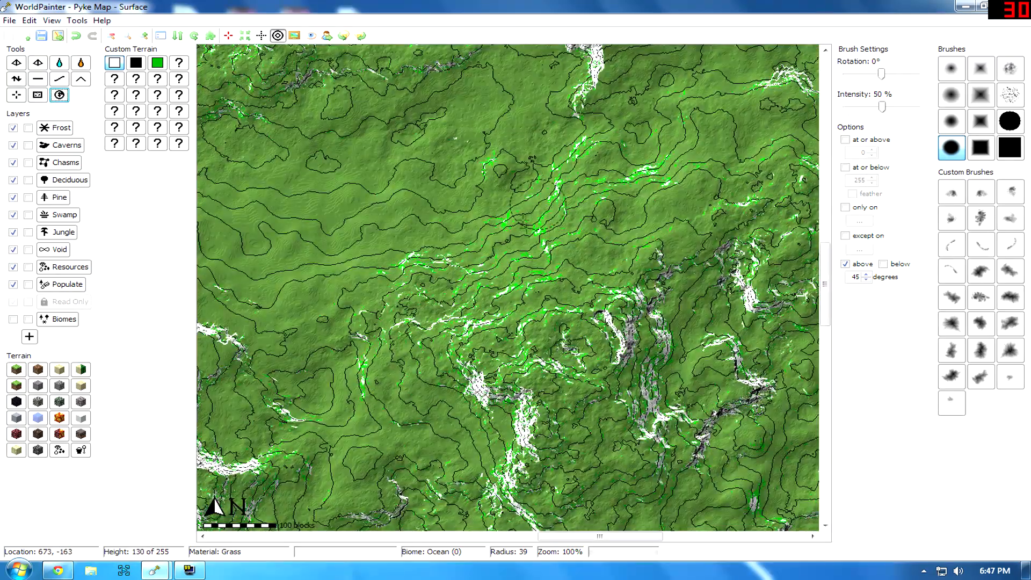
middle_drag(585, 386, 463, 106)
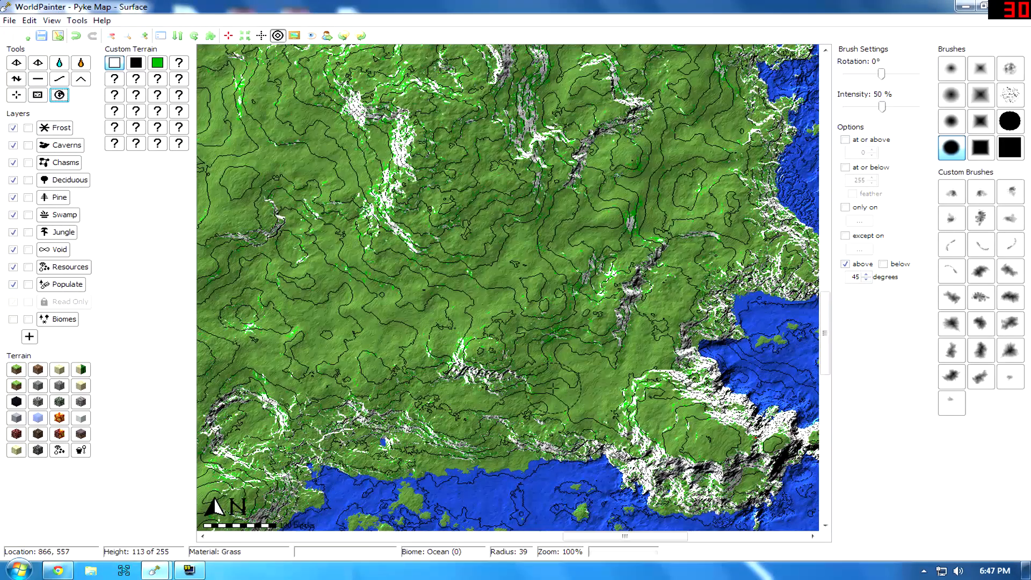
click(253, 508)
middle_drag(371, 323, 401, 321)
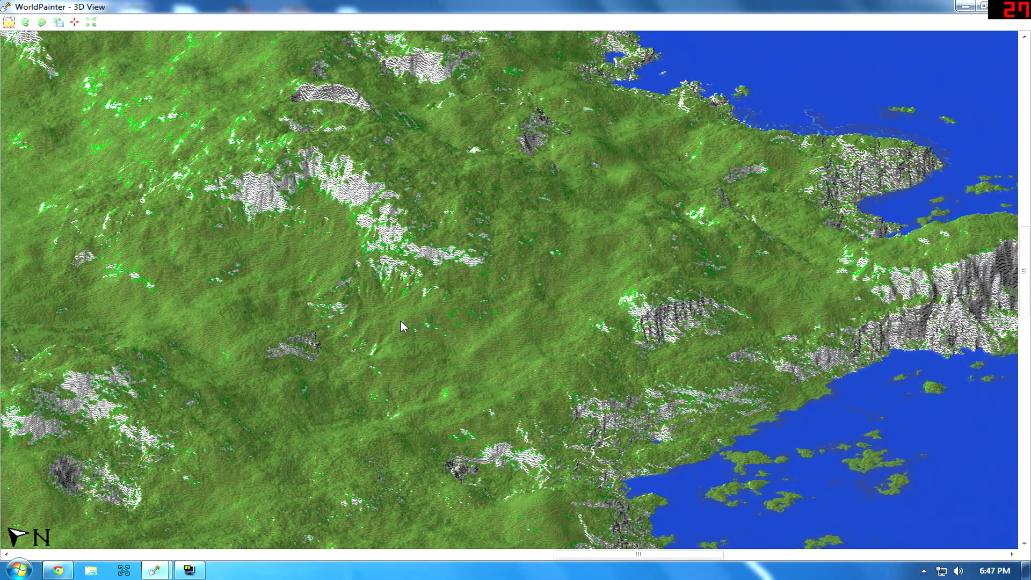
click(964, 7)
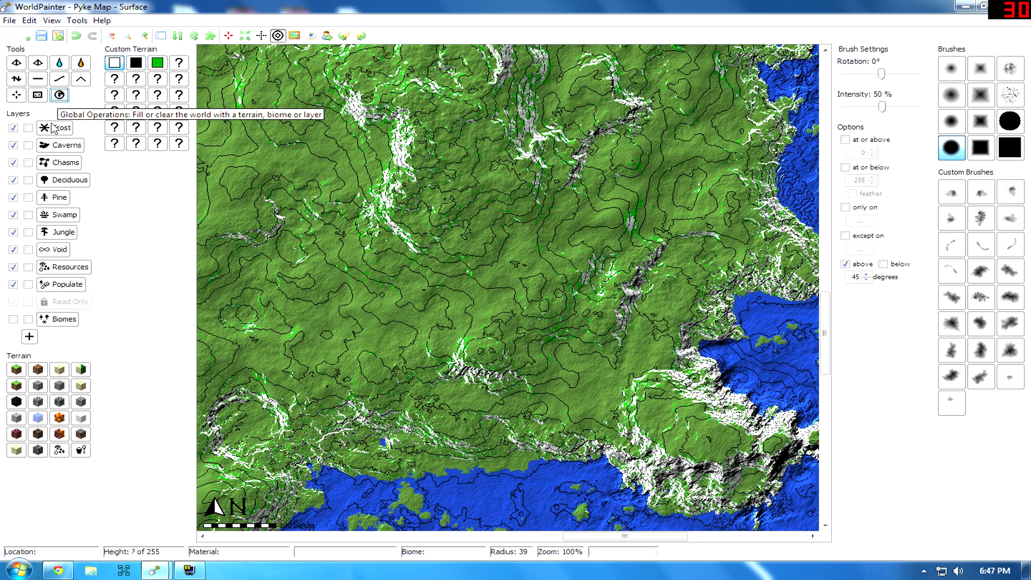
- Run a global operation that fills slopes above 55 degrees with the Stone terrain type
click(59, 95)
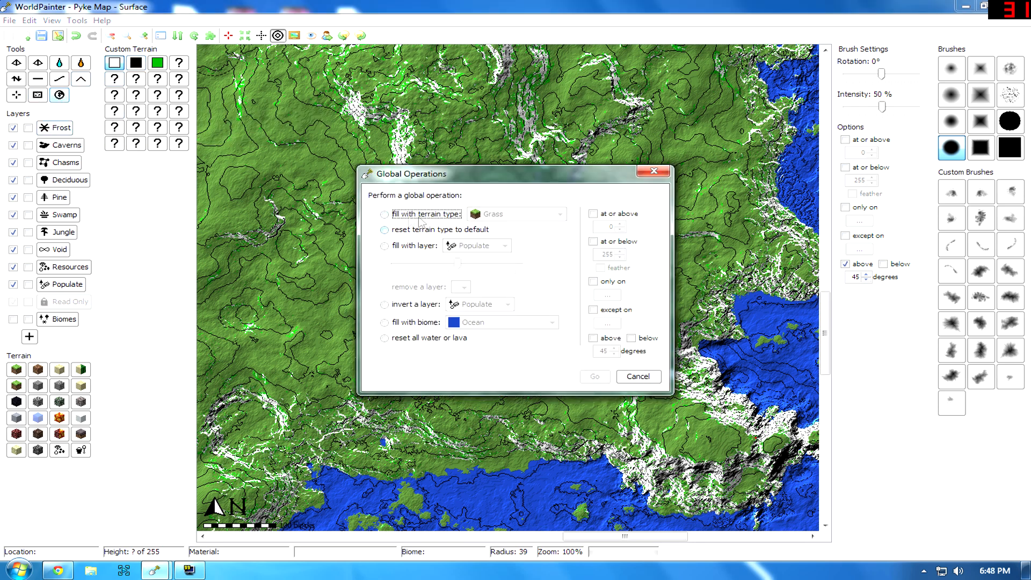
click(397, 215)
click(516, 214)
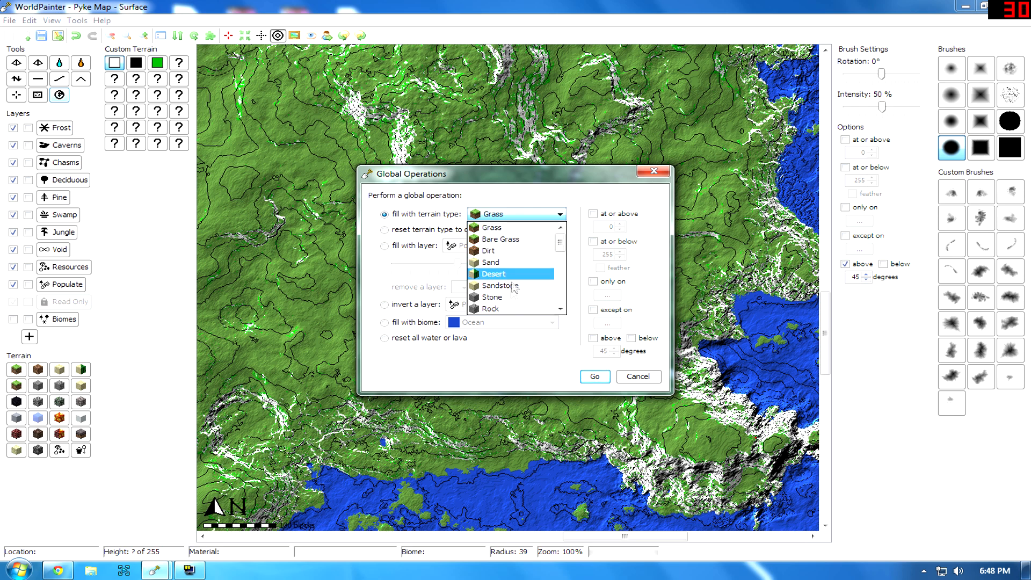
click(492, 297)
click(594, 338)
drag(600, 351, 626, 354)
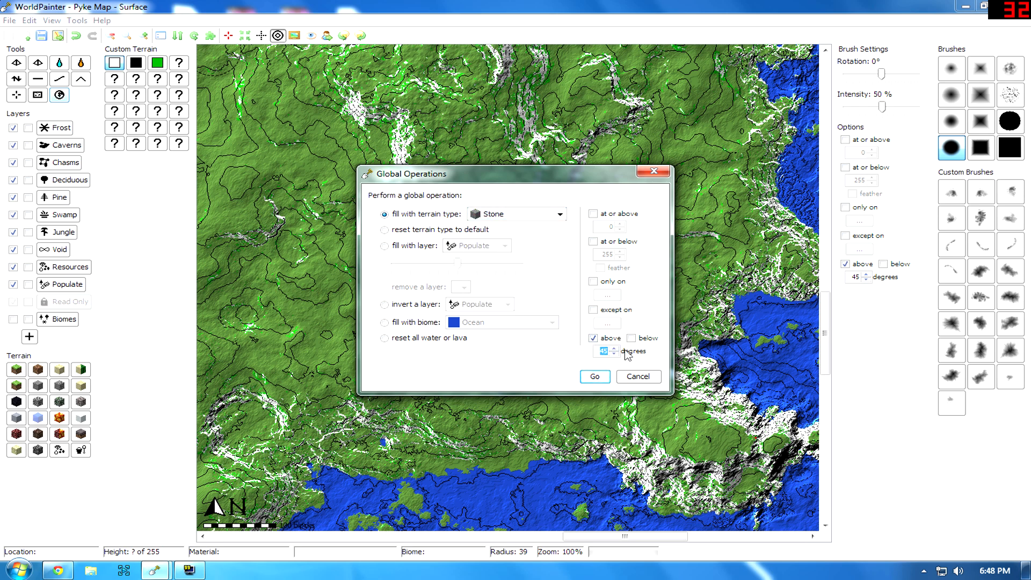
text(55)
click(593, 377)
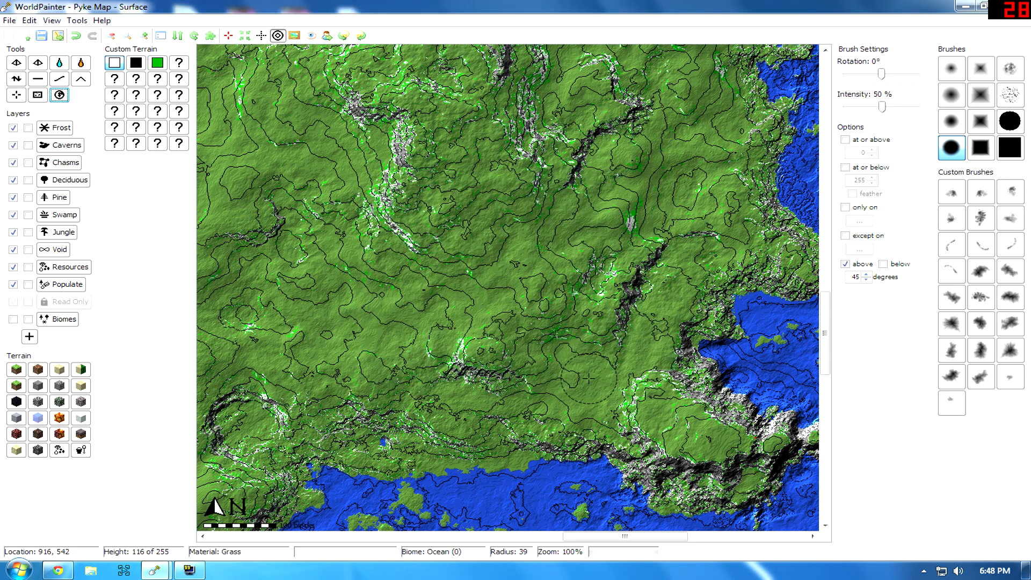
- Examine the mix of stone, light stone and mossy stone on the interior hills and southeastern headland
scroll(408, 263, up, 4)
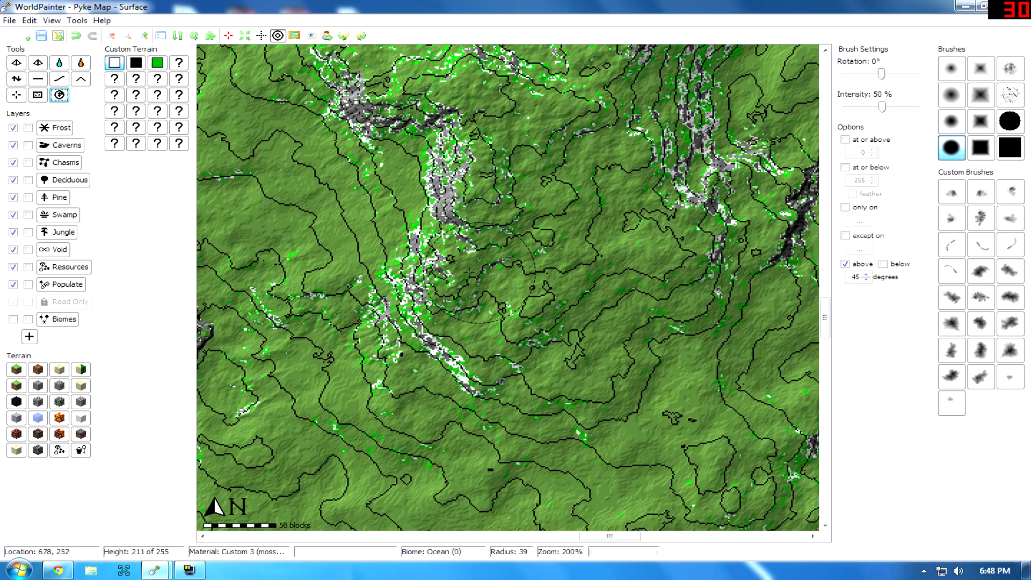
scroll(440, 269, up, 2)
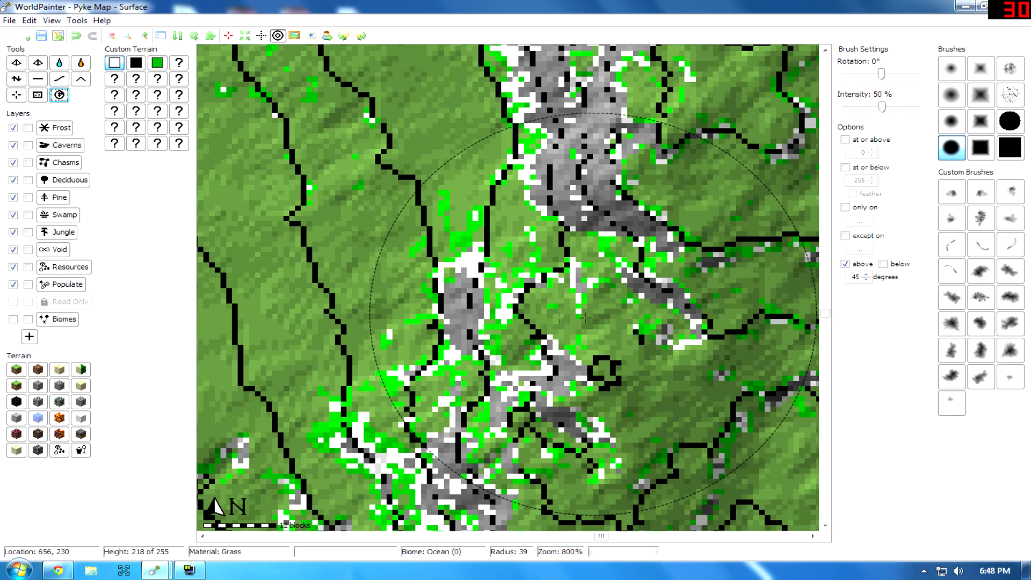
scroll(501, 284, down, 5)
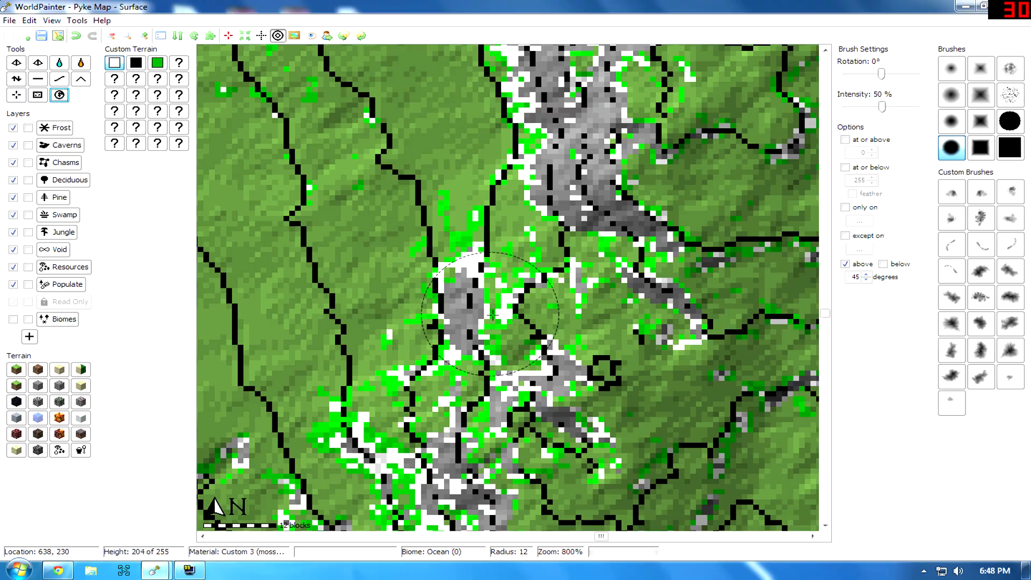
scroll(493, 314, down, 2)
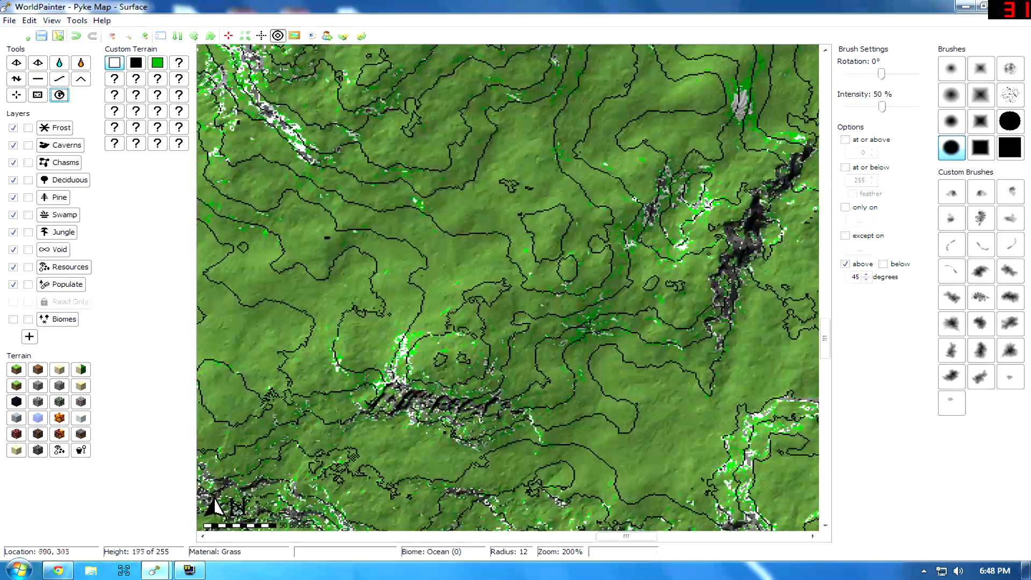
middle_drag(367, 209, 293, 6)
middle_drag(790, 332, 494, 218)
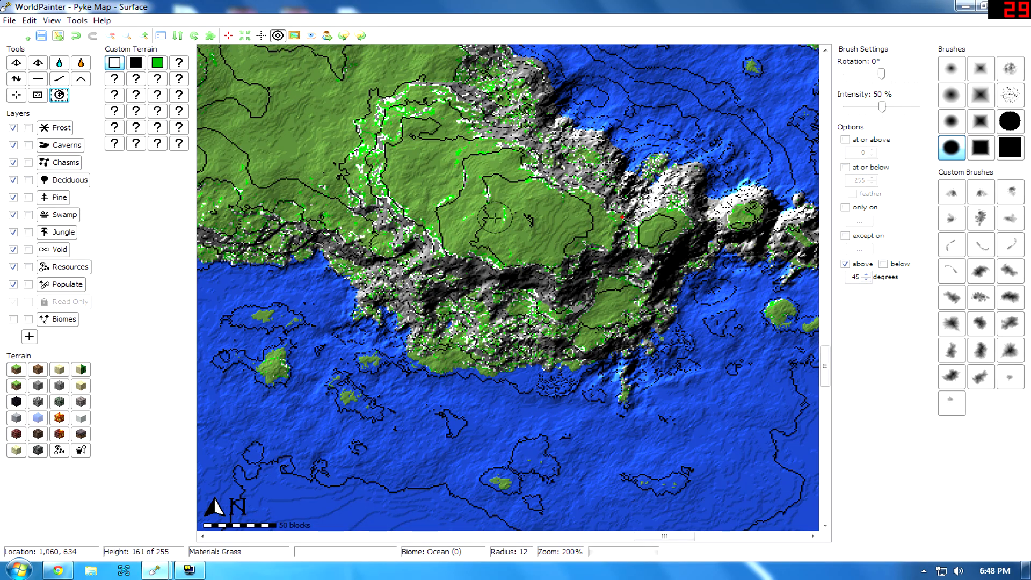
middle_drag(533, 242, 402, 335)
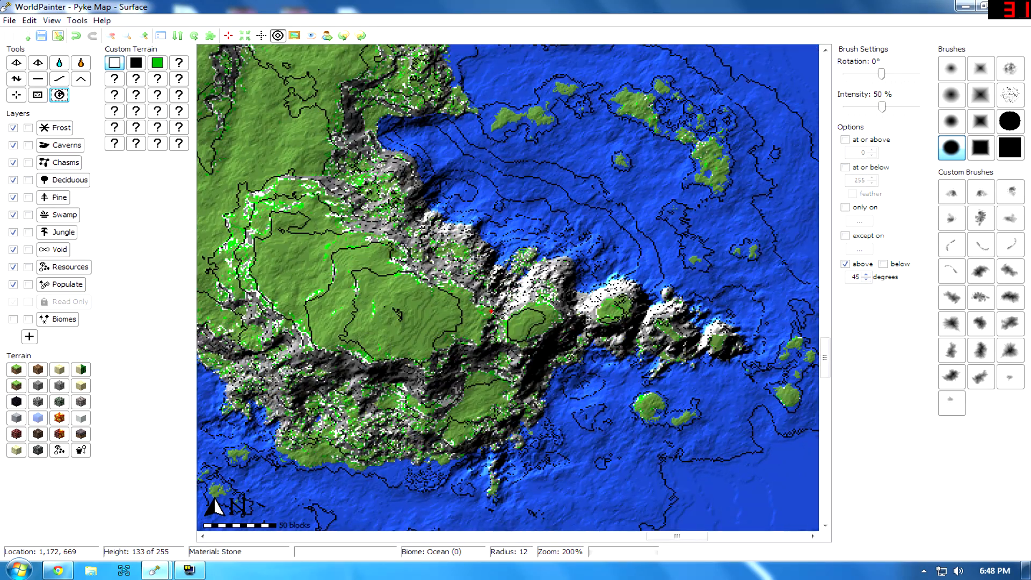
middle_drag(317, 254, 672, 389)
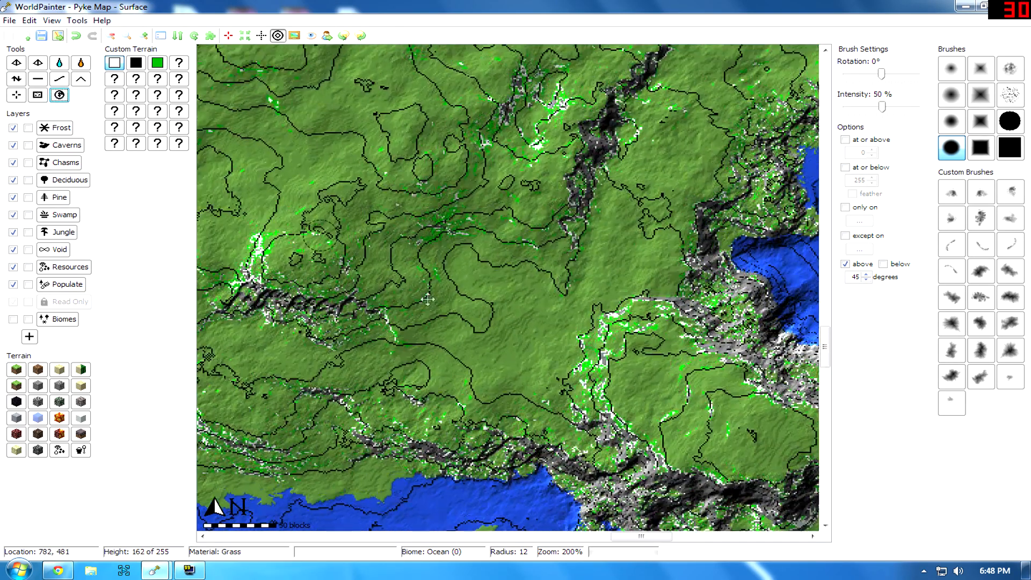
- Inspect the stone texturing up close along the steep ridge northwest of the headland
middle_drag(320, 233, 512, 328)
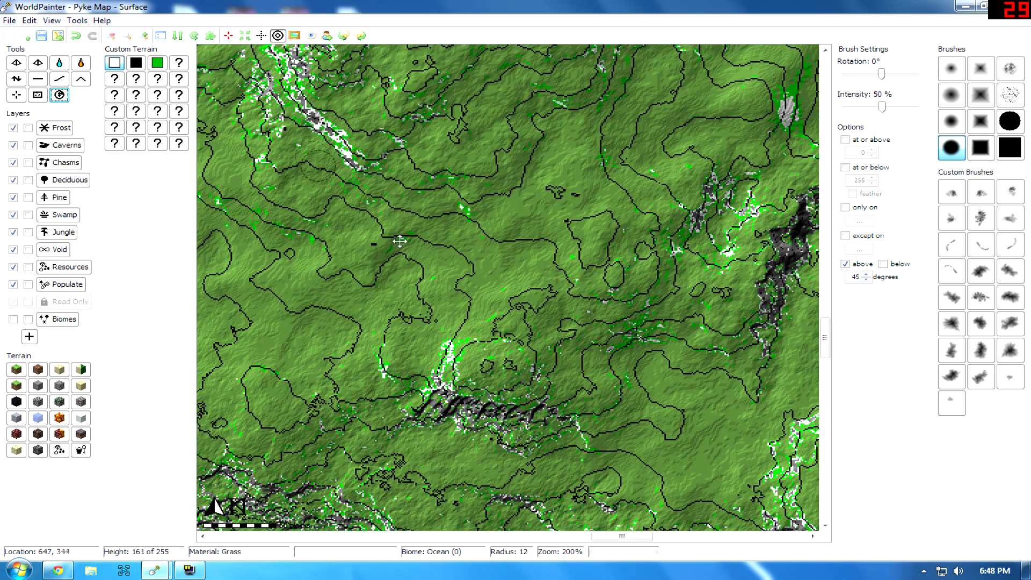
middle_drag(315, 158, 414, 224)
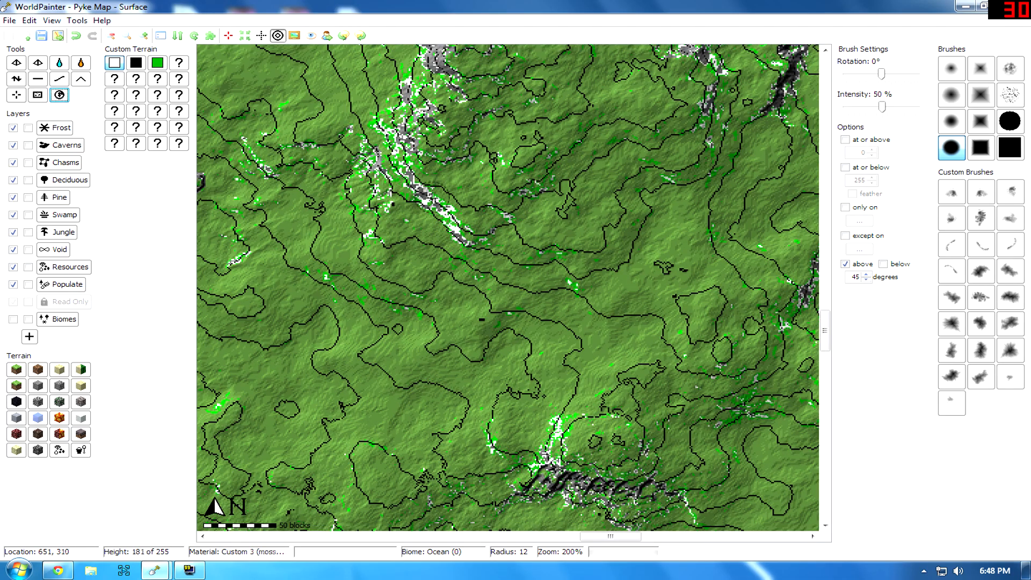
scroll(435, 203, up, 2)
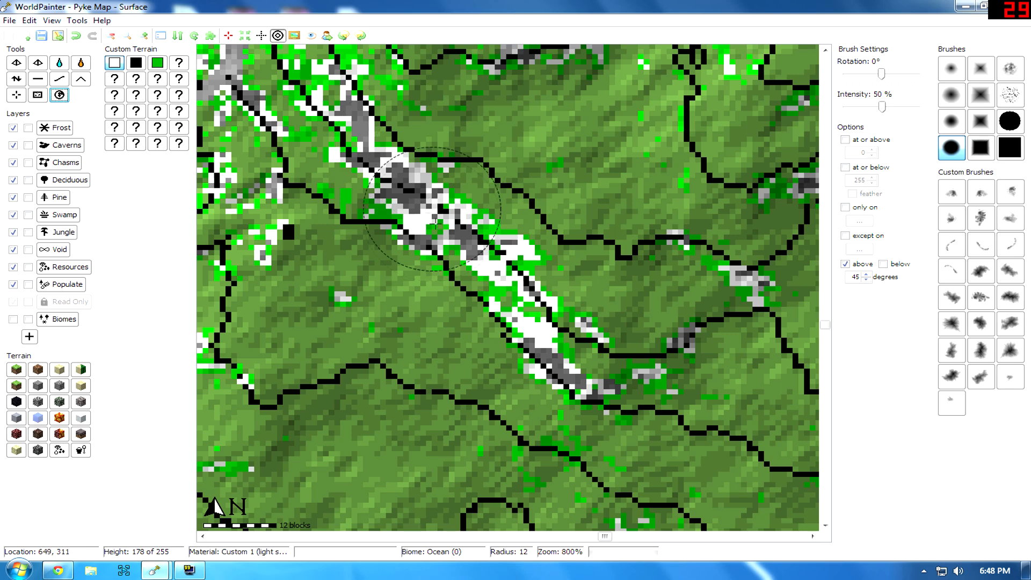
scroll(457, 188, down, 1)
middle_drag(473, 196, 535, 385)
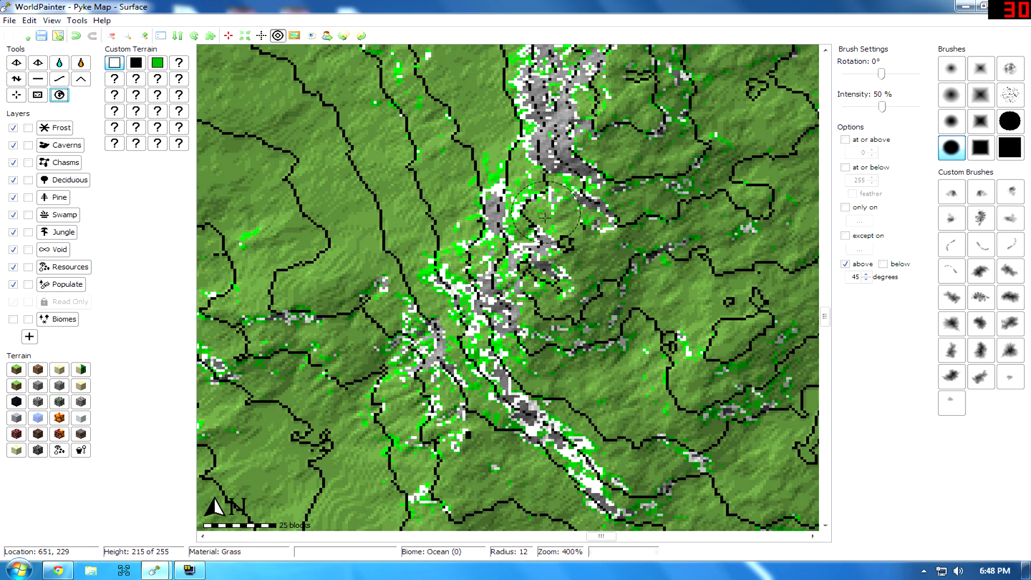
middle_drag(540, 177, 514, 302)
scroll(454, 252, up, 1)
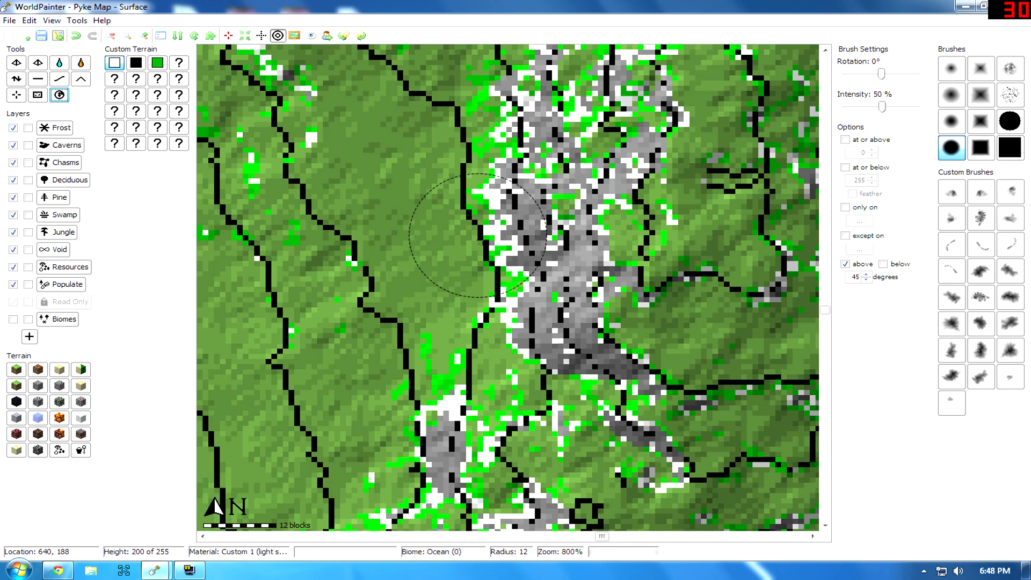
scroll(681, 354, down, 1)
scroll(682, 354, down, 1)
- Run a global operation that fills slopes above 65 degrees with the dark stone terrain type
click(136, 62)
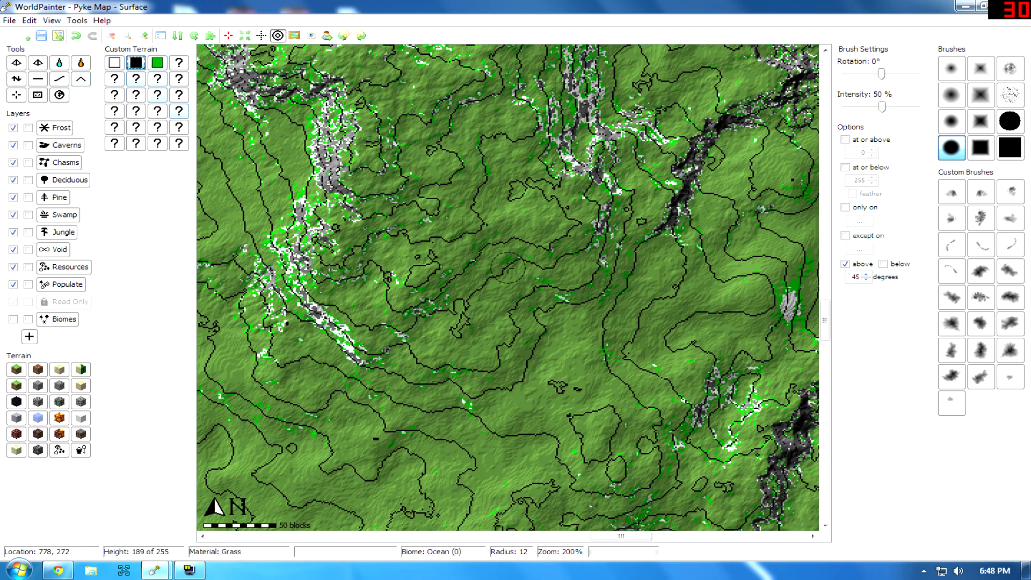
click(59, 94)
click(386, 214)
click(516, 214)
scroll(519, 285, down, 4)
click(510, 297)
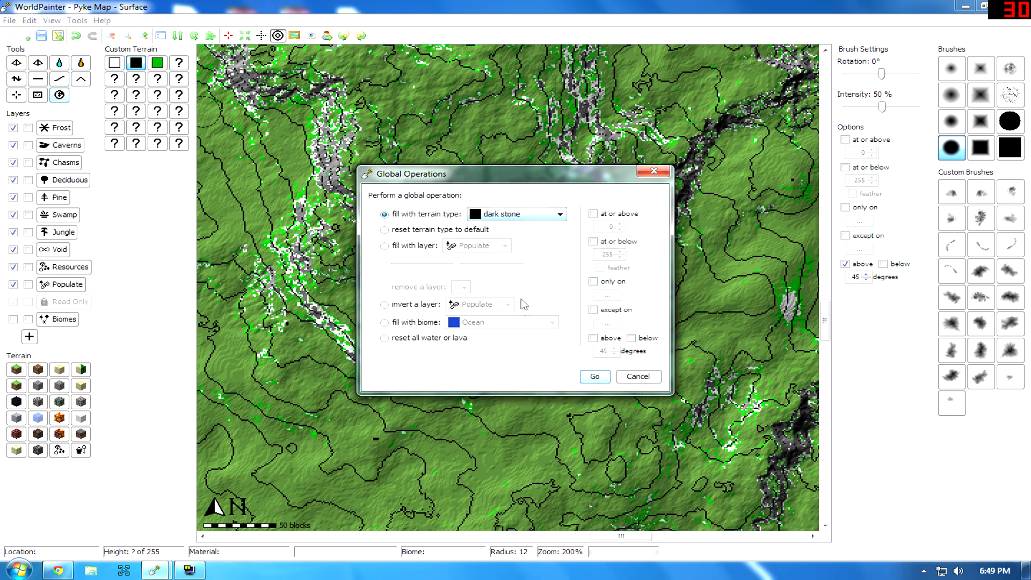
click(593, 339)
double_click(602, 351)
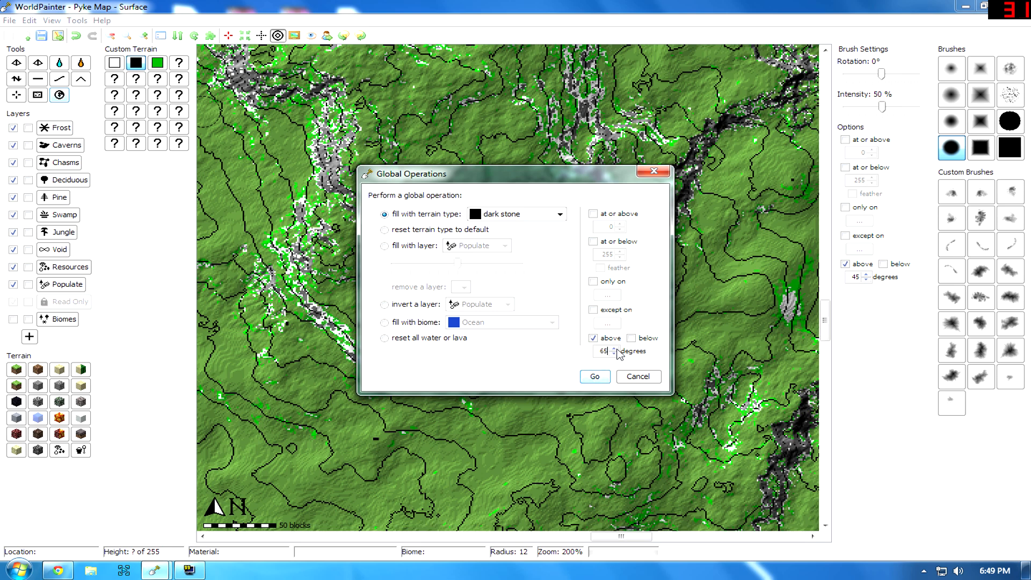
click(595, 377)
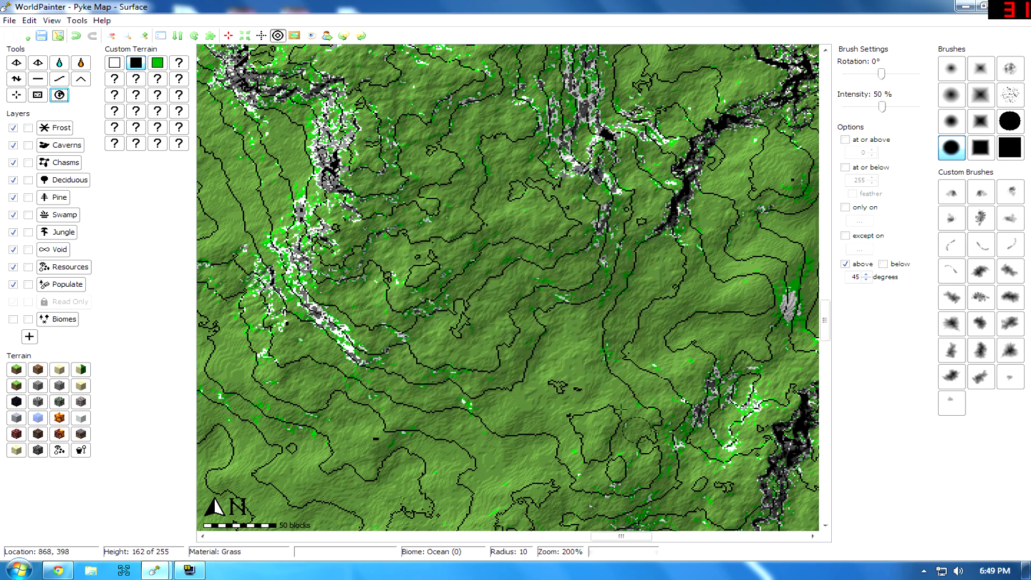
- Examine the dark stone coverage on the map around the southeastern headland and southern coast, including a close-up of the cliffs
middle_drag(574, 377, 361, 188)
middle_drag(519, 408, 312, 183)
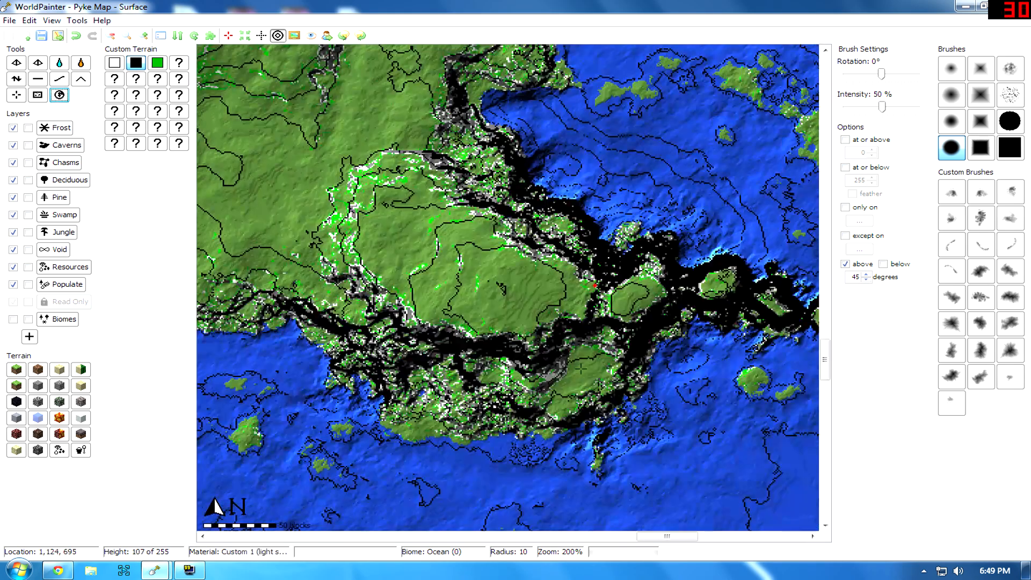
middle_drag(579, 370, 539, 346)
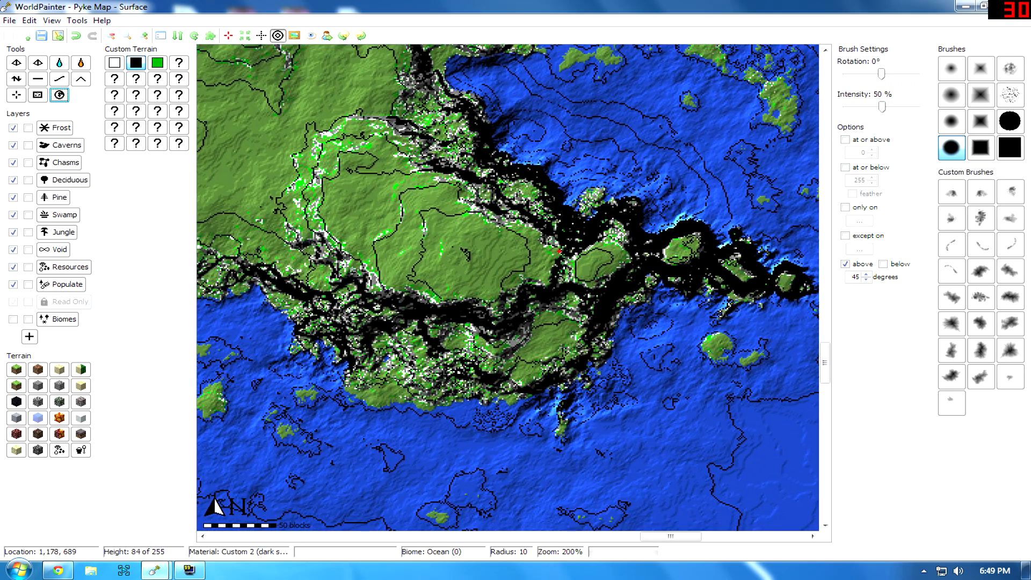
scroll(537, 349, up, 2)
scroll(404, 320, up, 1)
middle_drag(397, 329, 613, 334)
middle_drag(505, 294, 679, 330)
middle_drag(463, 307, 704, 210)
scroll(580, 304, down, 7)
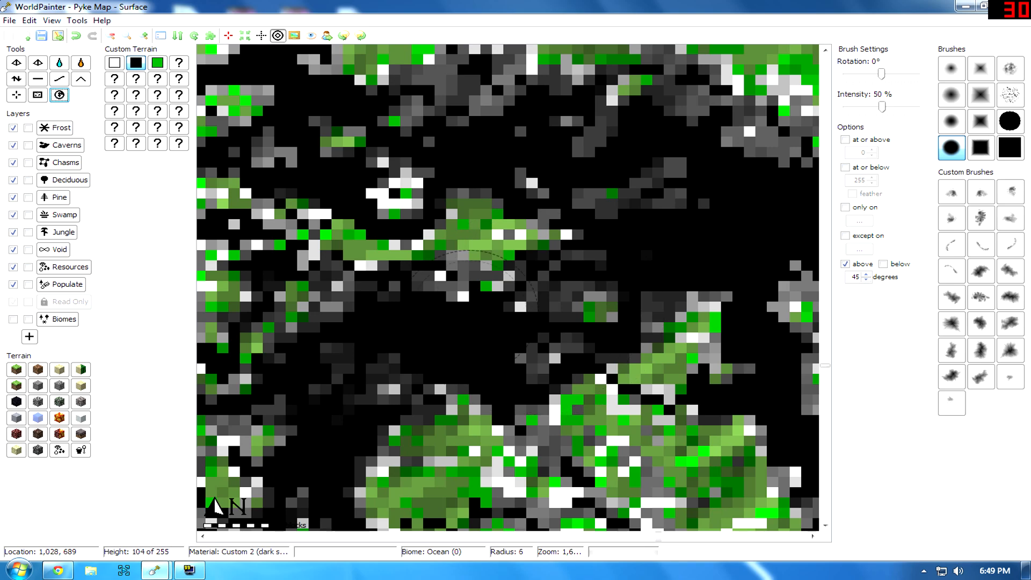
scroll(582, 310, down, 3)
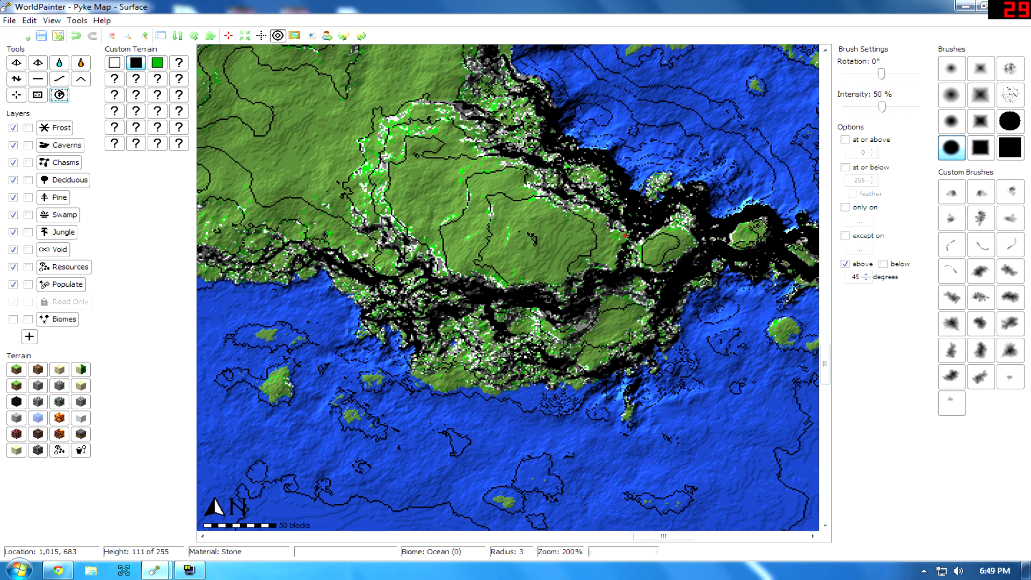
middle_drag(289, 251, 428, 241)
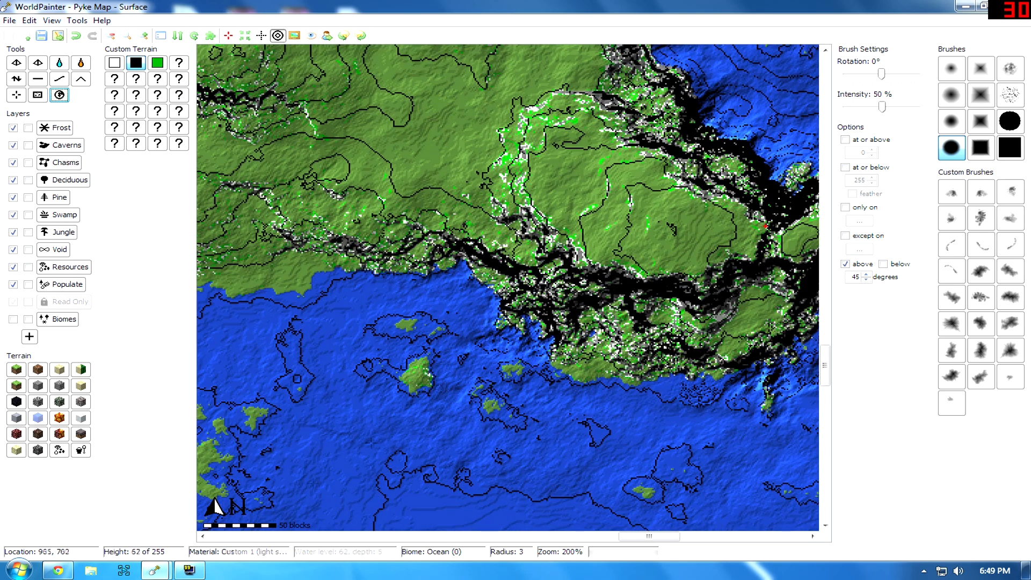
- Check the textured hills and headland cliffs in the 3D view and return to the map
click(190, 570)
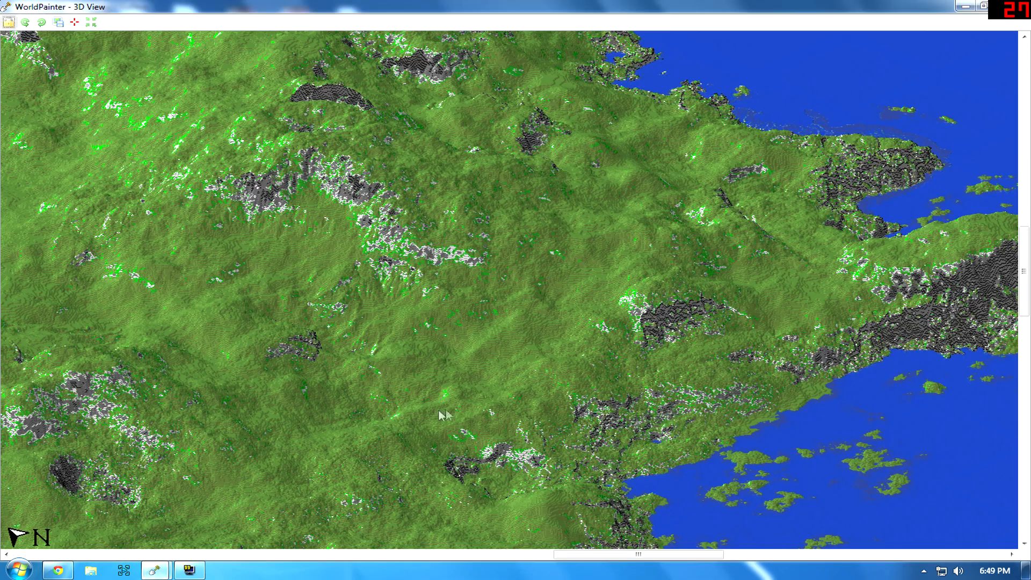
drag(484, 330, 458, 329)
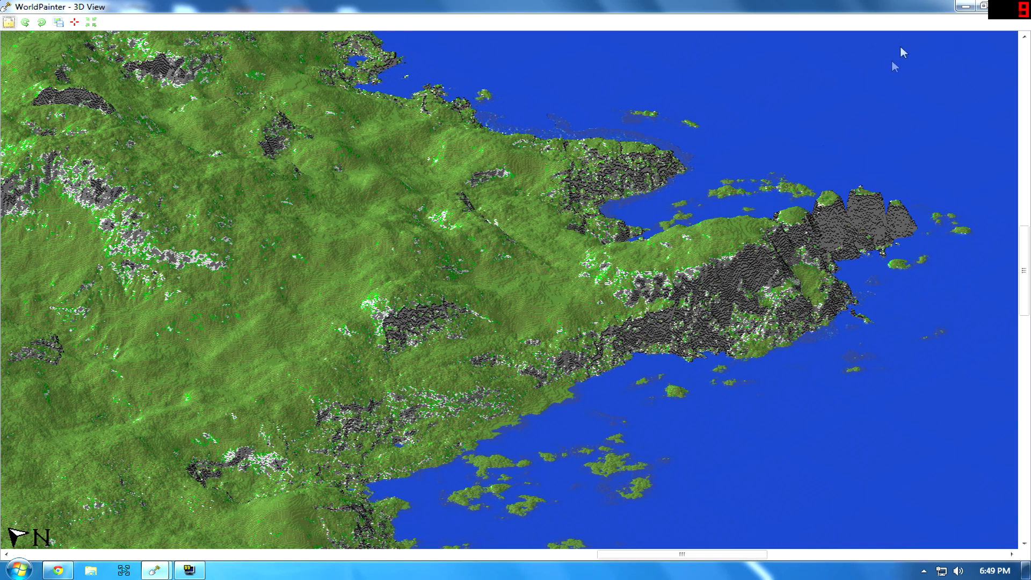
drag(365, 214, 495, 169)
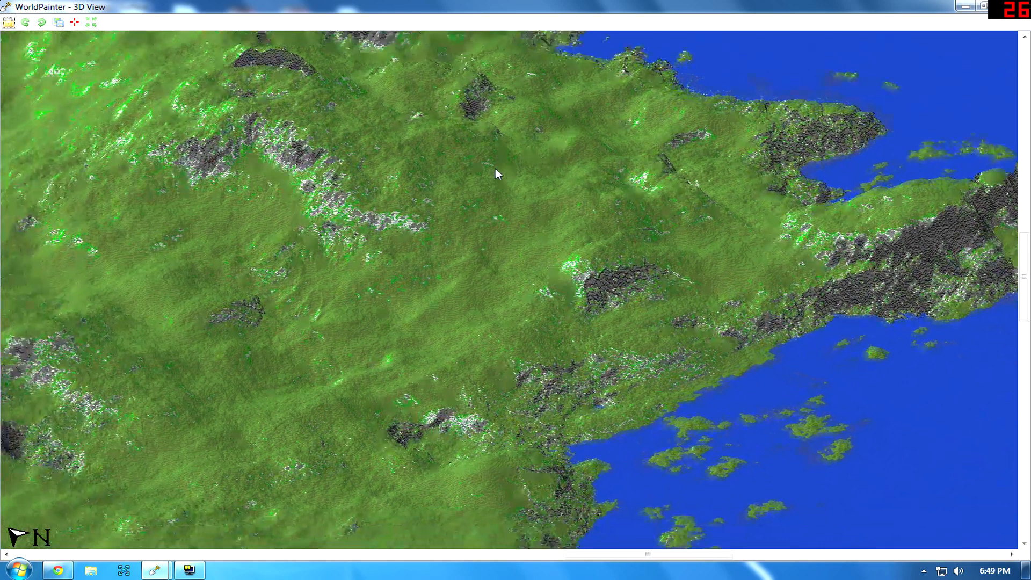
click(964, 7)
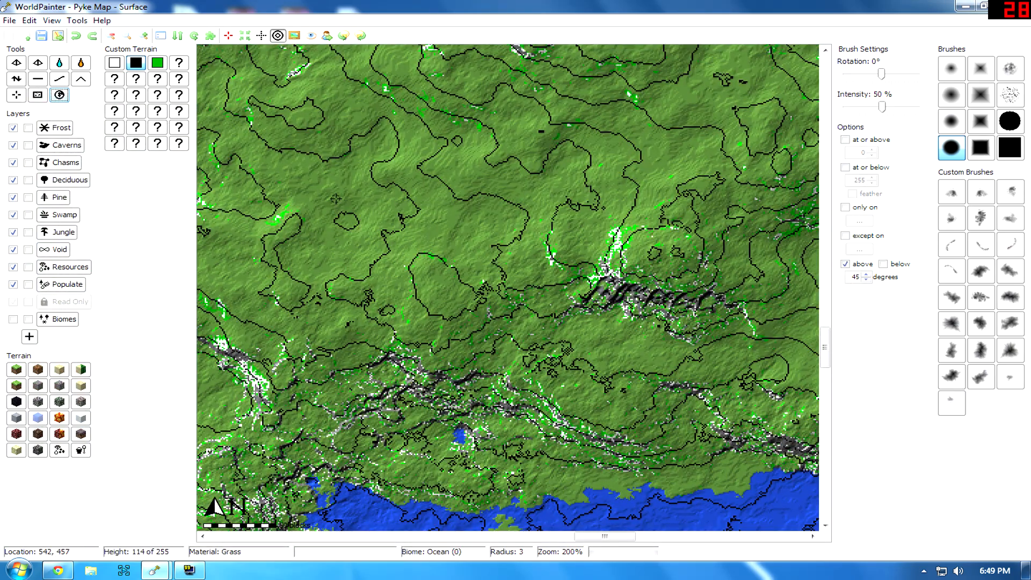
- Run a global operation that fills slopes above 70 degrees with the dark stone terrain type
click(60, 96)
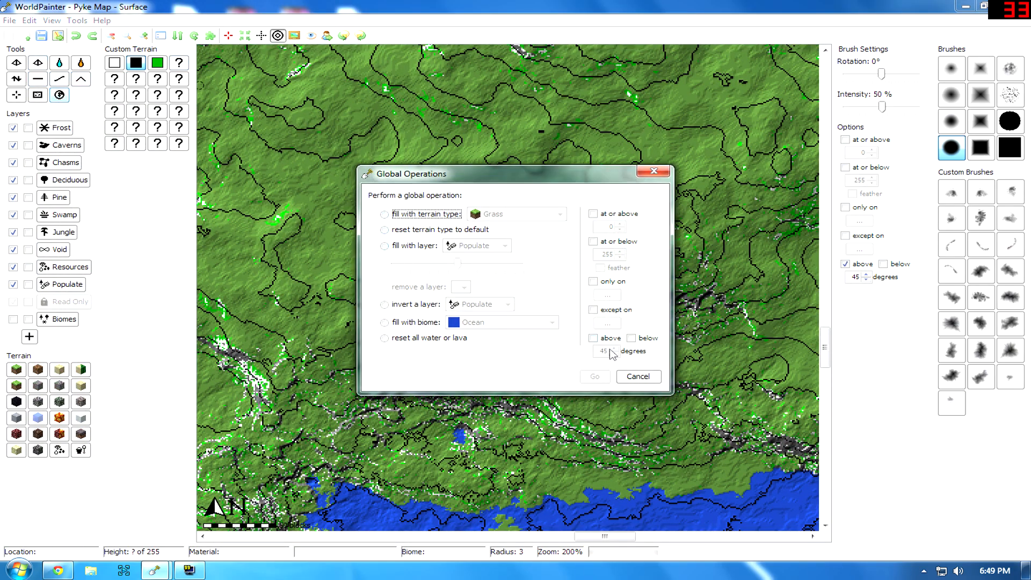
click(593, 338)
drag(600, 351, 624, 351)
text(70)
click(419, 214)
click(517, 214)
scroll(529, 298, down, 5)
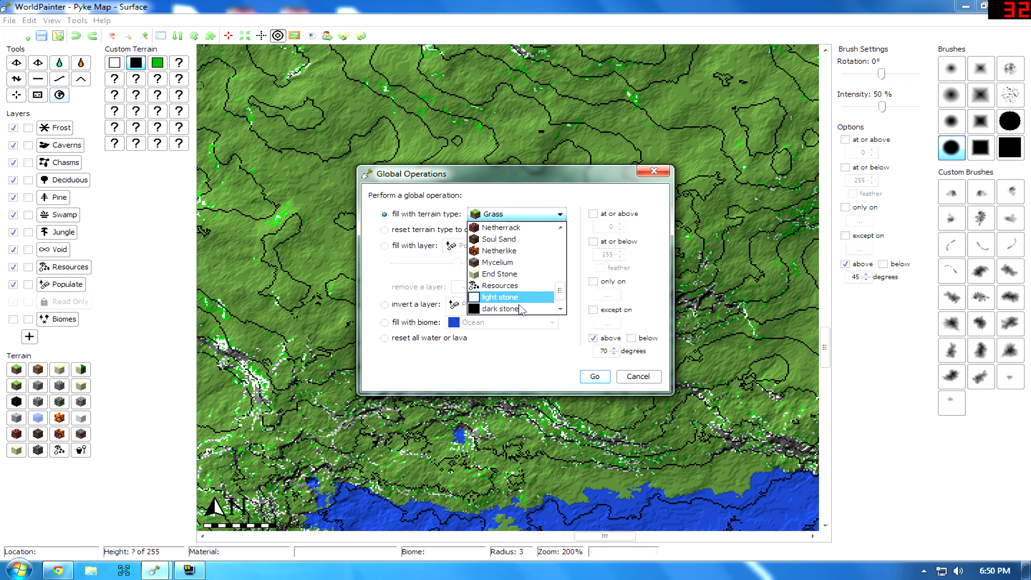
click(524, 309)
click(594, 377)
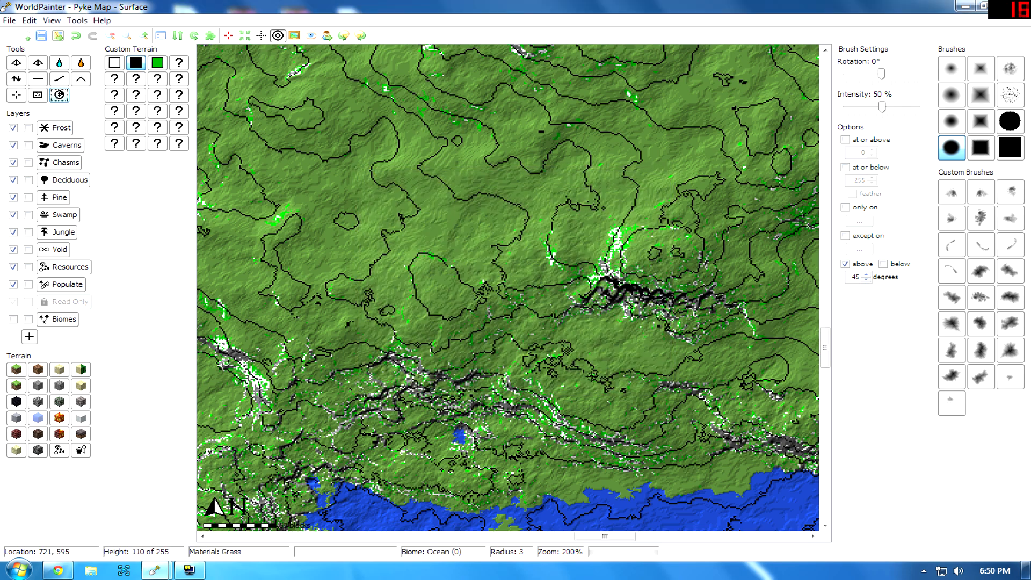
- Examine the dark stone bands along the southern coast and up close on the headland cliffs
middle_drag(666, 337, 343, 213)
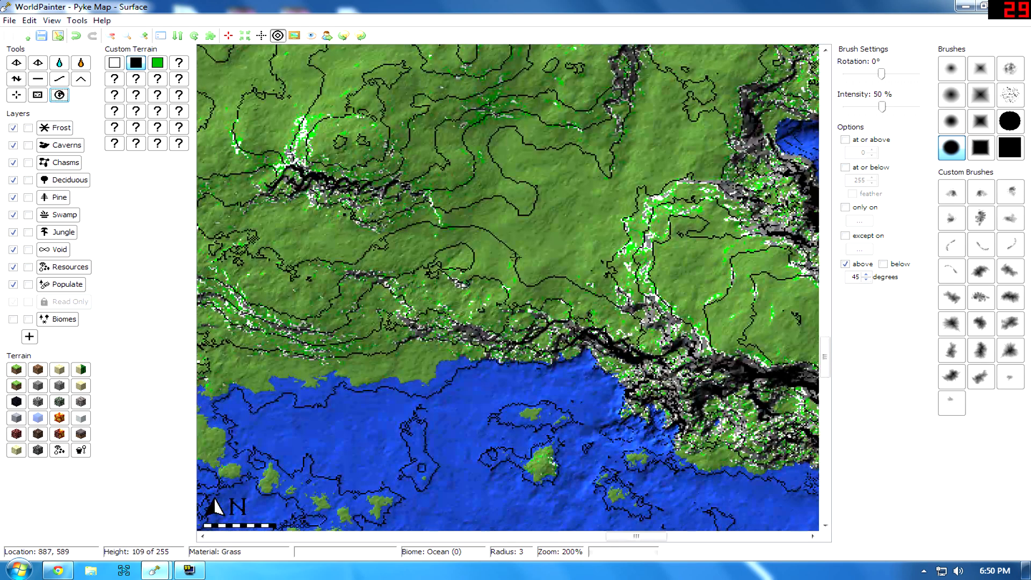
middle_drag(500, 245, 316, 218)
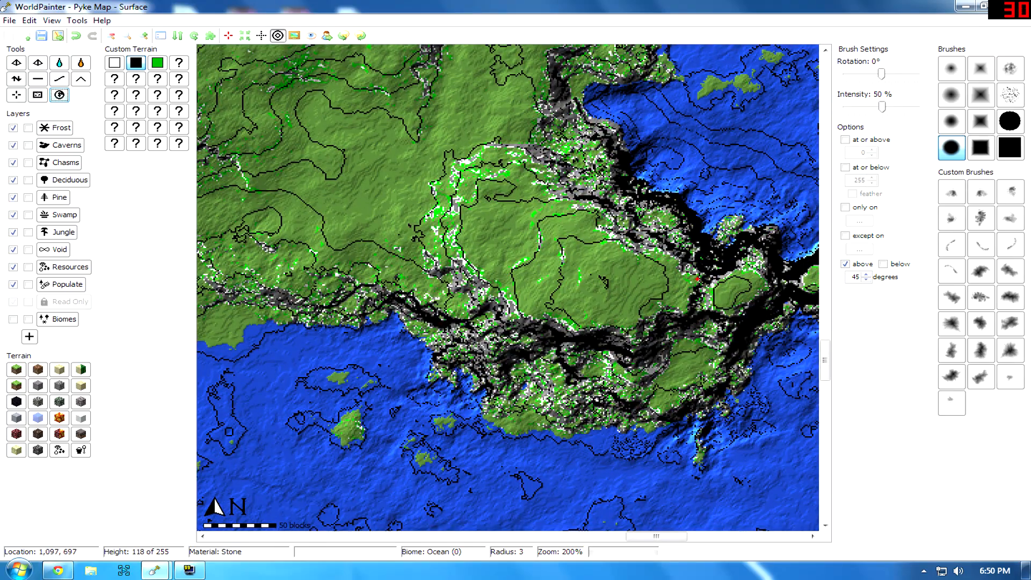
scroll(698, 379, up, 2)
middle_drag(429, 293, 552, 280)
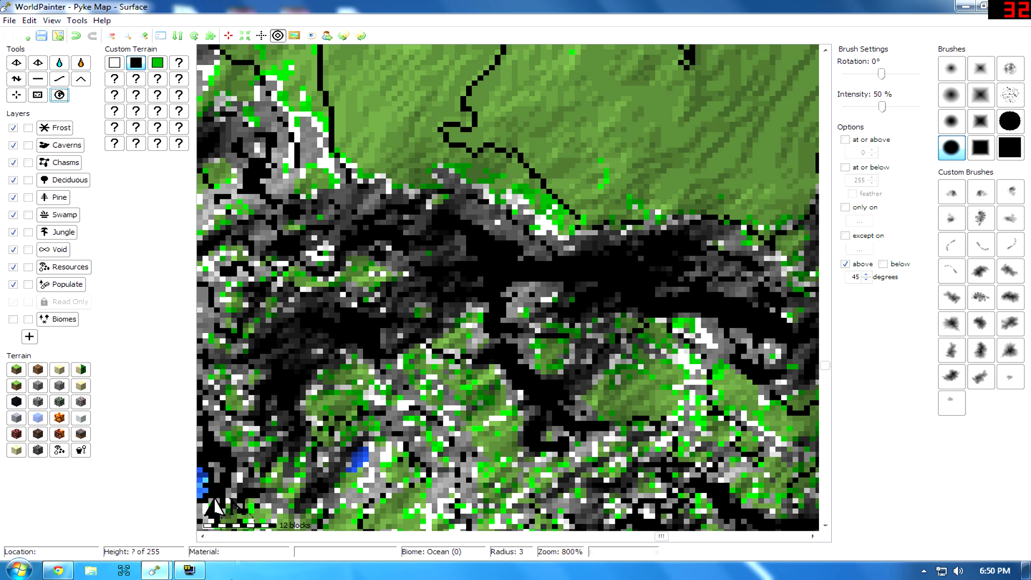
- Check the dark stone slopes and the headland cliffs in the 3D view and return to the map
mouse_move(155, 570)
click(252, 491)
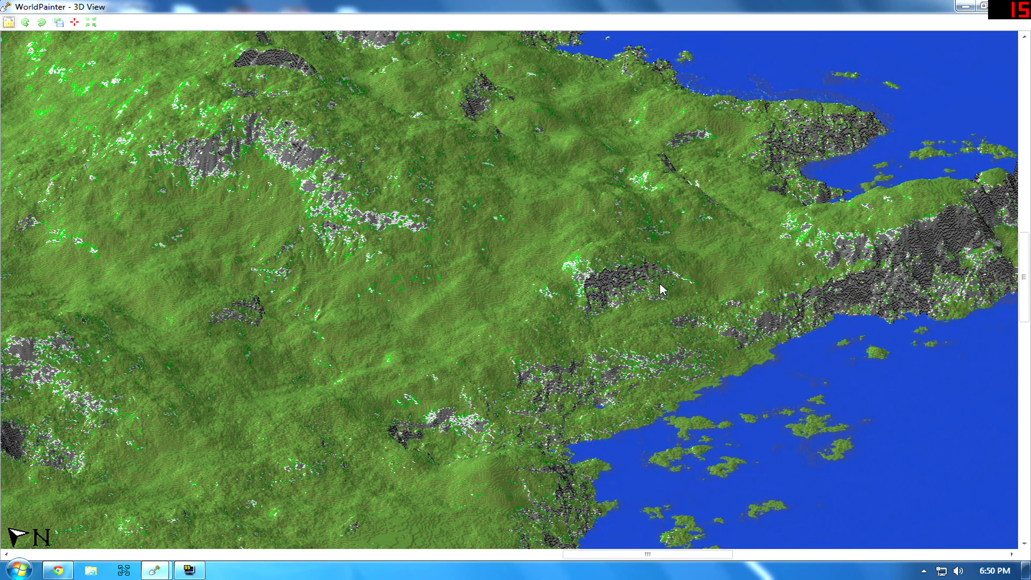
drag(760, 298, 474, 349)
drag(449, 229, 457, 175)
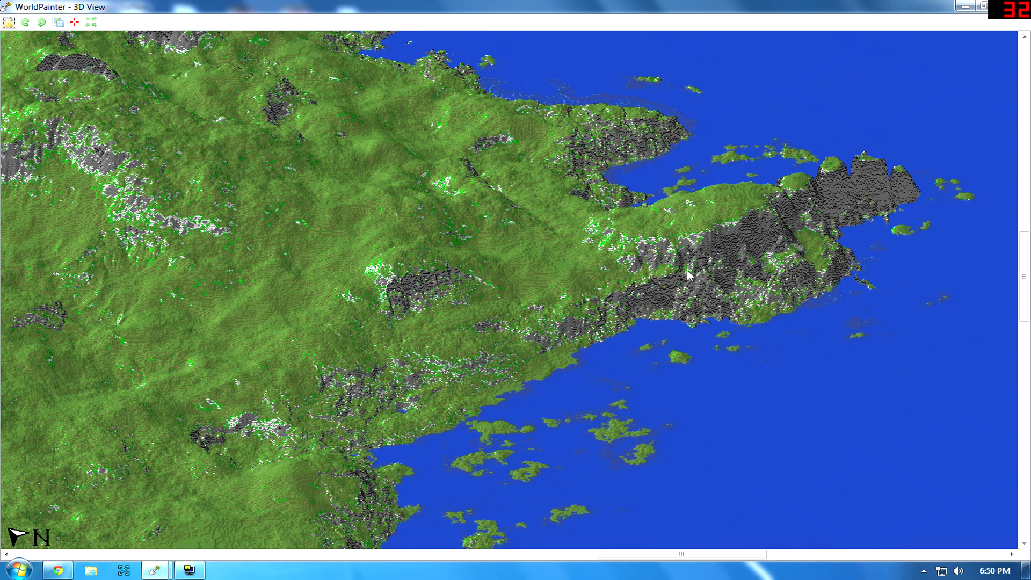
click(967, 7)
- Examine the stone banding on the map from the southeastern headland westward along the southern coast
ctrl+scroll(503, 302, down, 2)
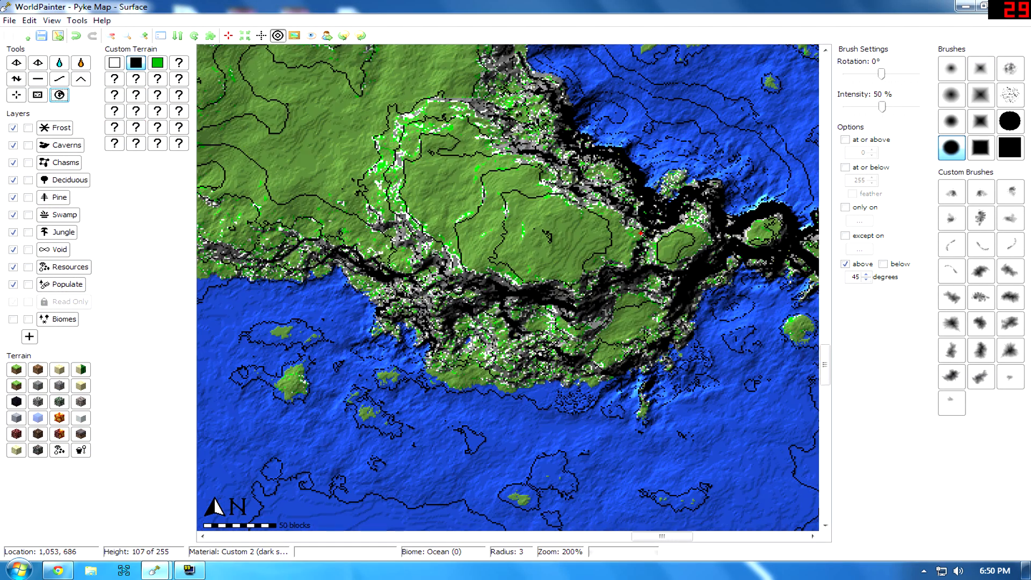
middle_drag(350, 272, 567, 354)
middle_drag(320, 293, 395, 289)
middle_drag(396, 242, 489, 290)
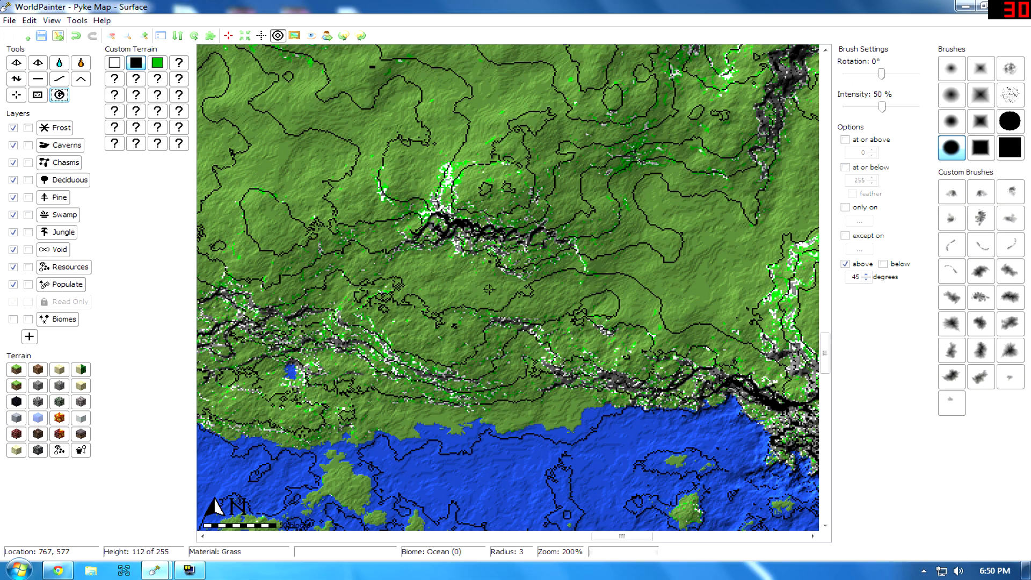
middle_drag(593, 331, 660, 221)
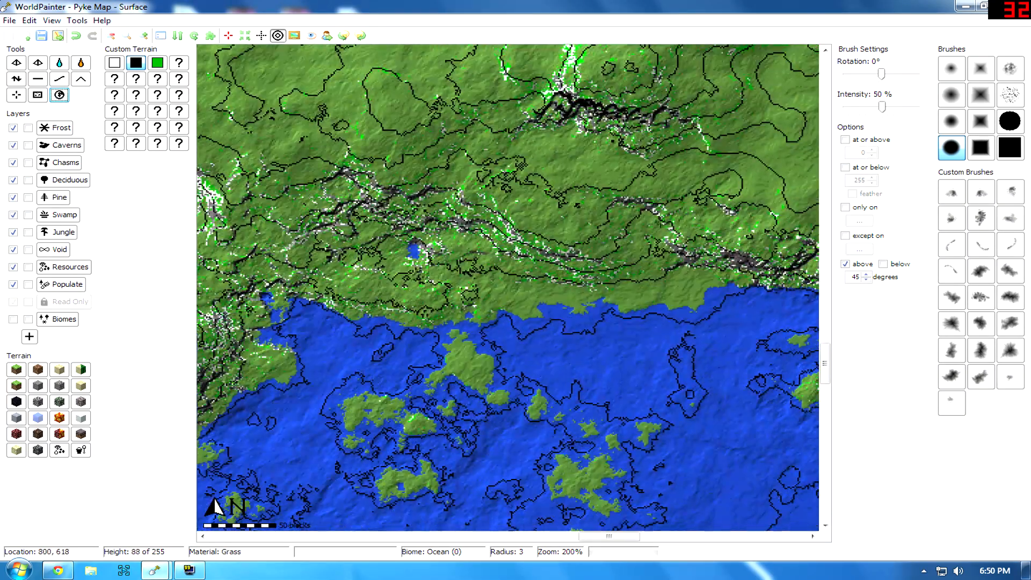
scroll(467, 221, down, 1)
middle_drag(471, 221, 666, 146)
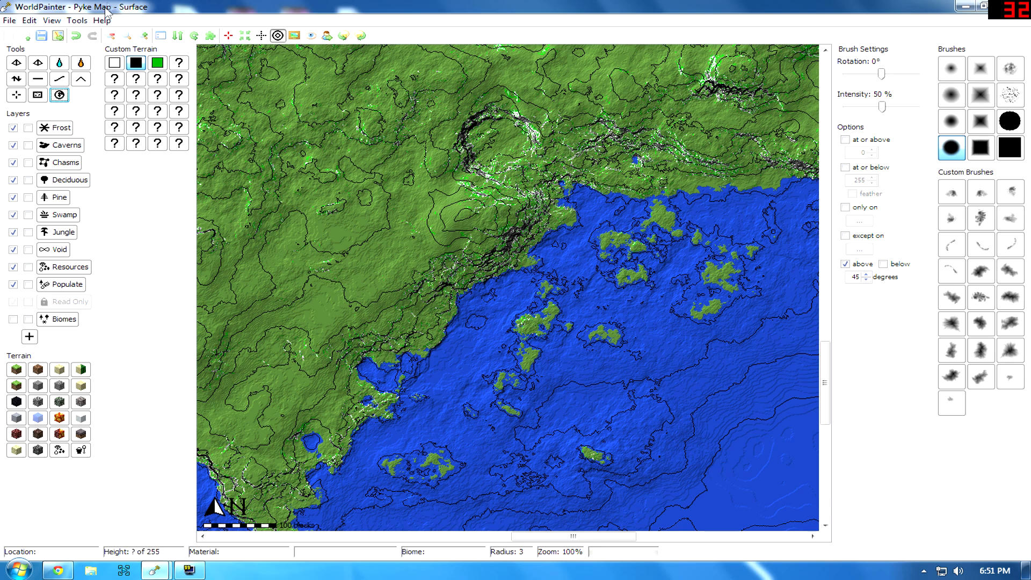
- Choose the light stone custom terrain with slopes above 47 degrees and the speckled noise brush at radius 26
click(112, 68)
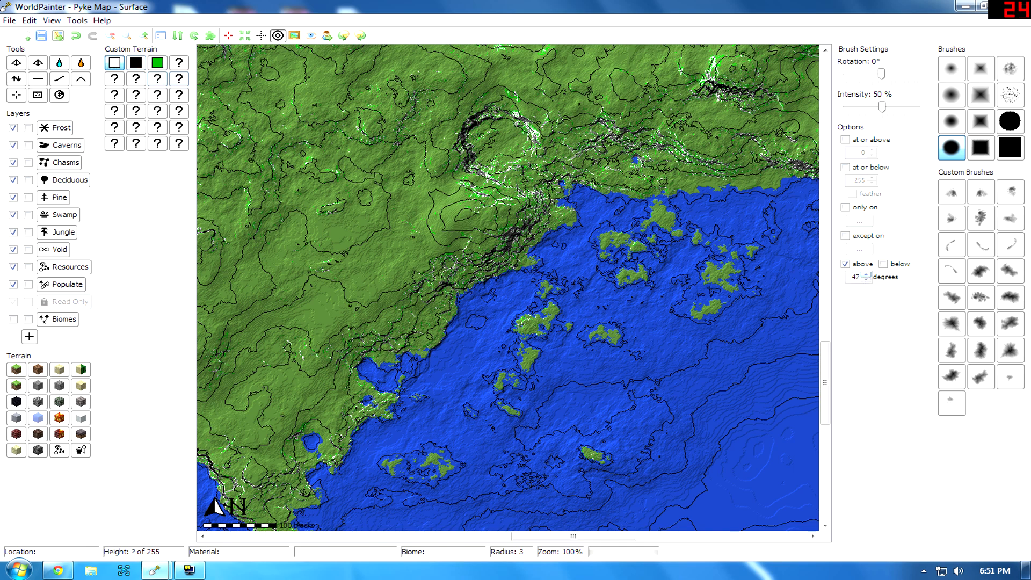
scroll(531, 288, up, 2)
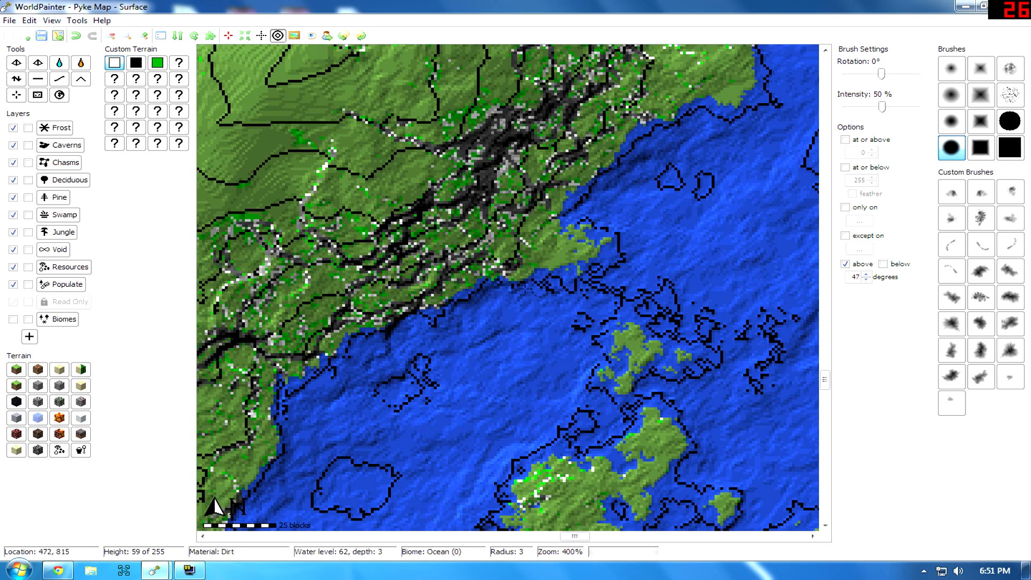
scroll(469, 277, down, 11)
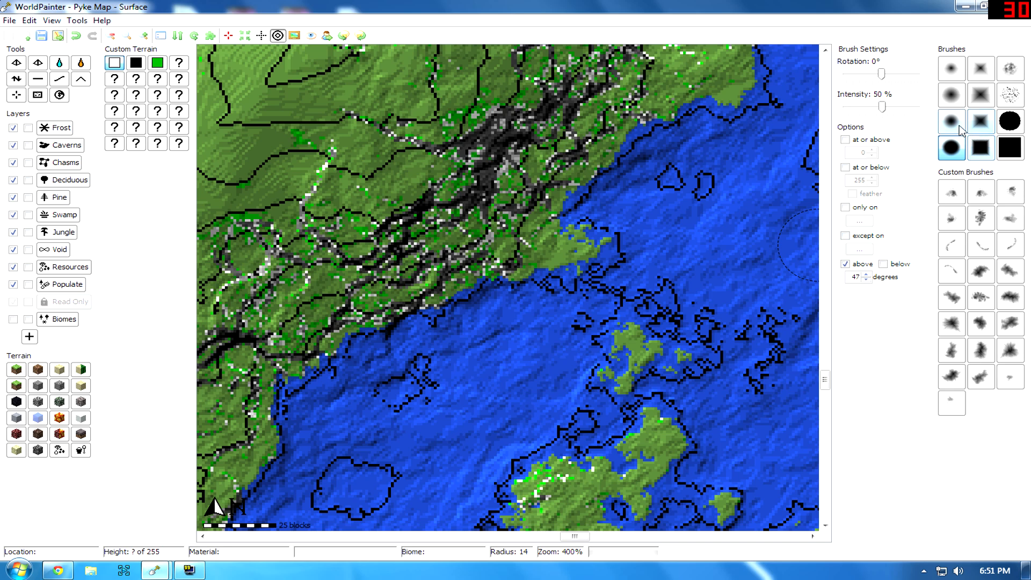
click(960, 131)
click(1010, 72)
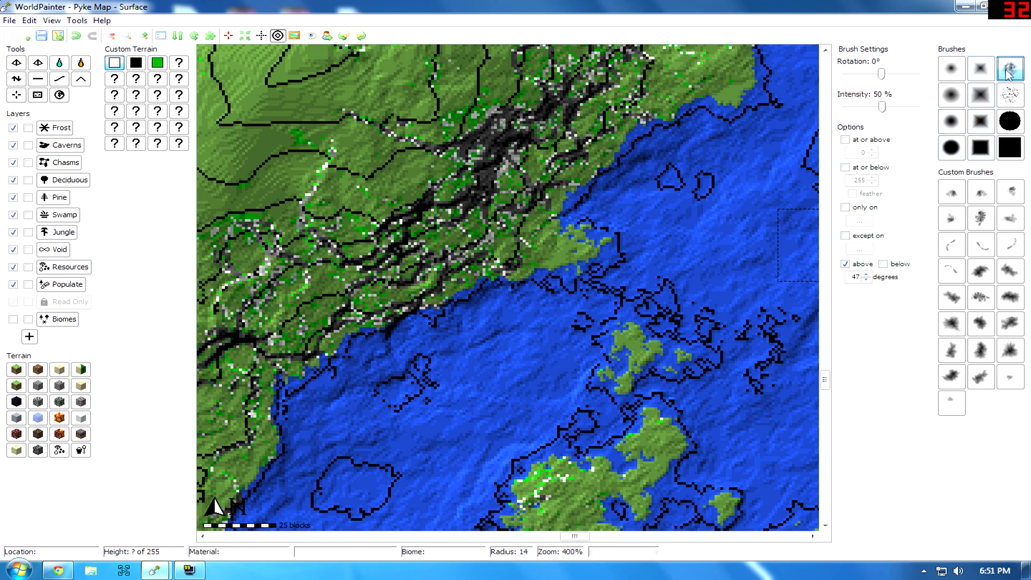
scroll(725, 243, down, 10)
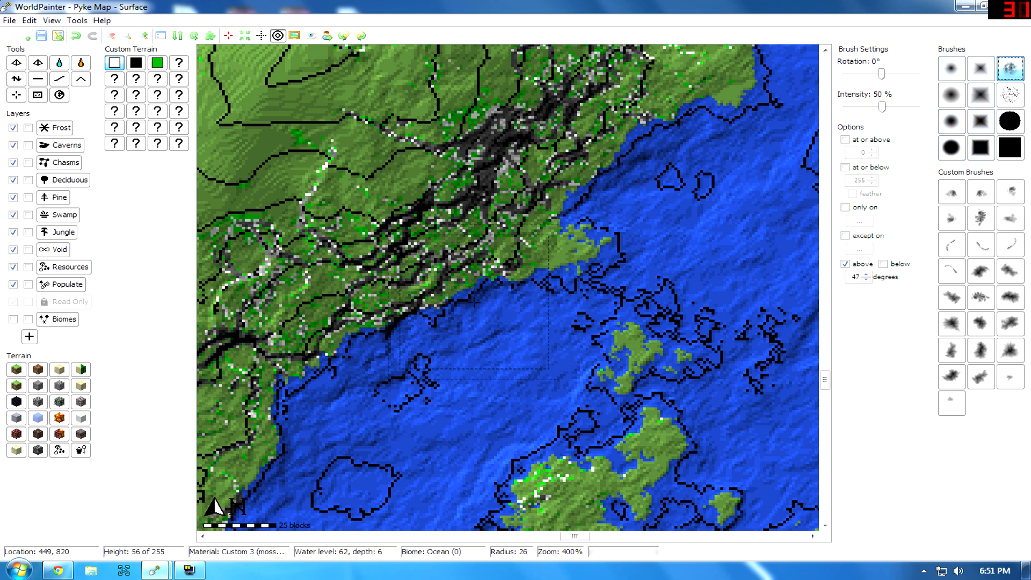
- Restrict the brush to paint everywhere except on Grass terrain
click(845, 207)
click(846, 237)
click(845, 236)
click(860, 249)
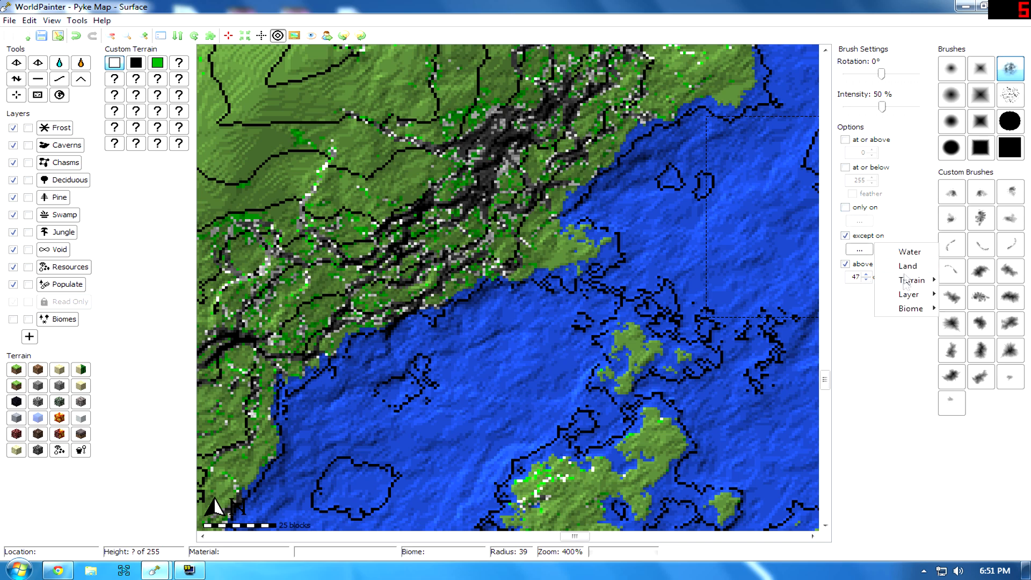
mouse_move(892, 283)
click(805, 189)
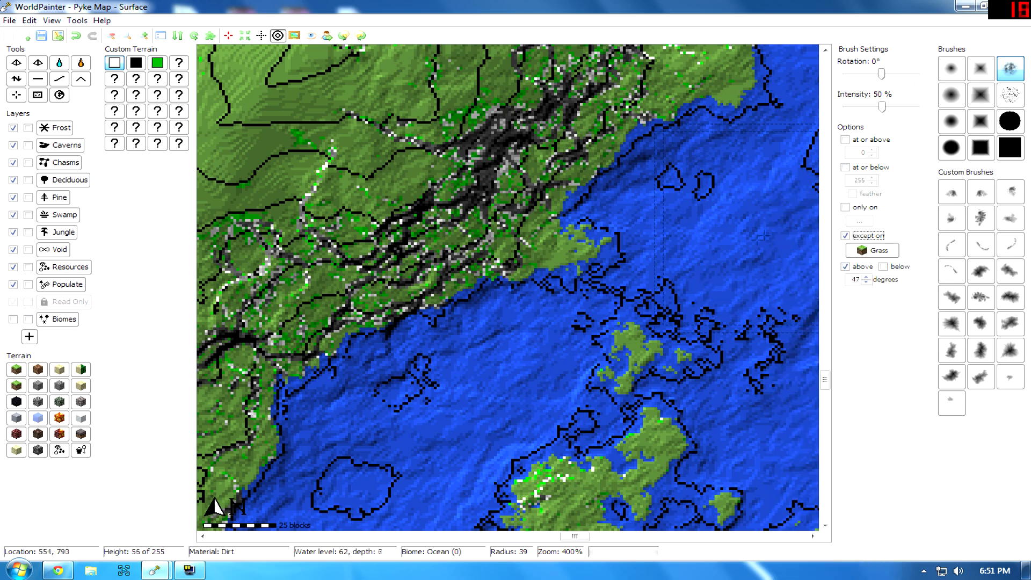
- Paint light stone over the southwestern coastal cliffs with the noise brush at radius 55 and a soft round brush at radius 37
scroll(445, 271, down, 4)
mouse_move(445, 272)
mouse_down()
mouse_move(494, 221)
mouse_move(540, 194)
mouse_move(409, 318)
mouse_move(539, 226)
mouse_up()
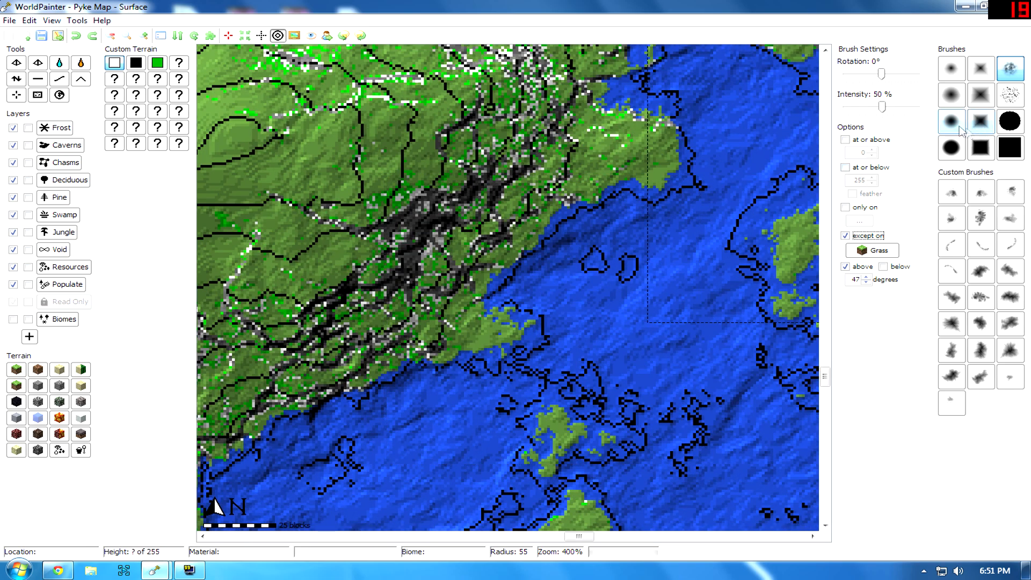
click(959, 129)
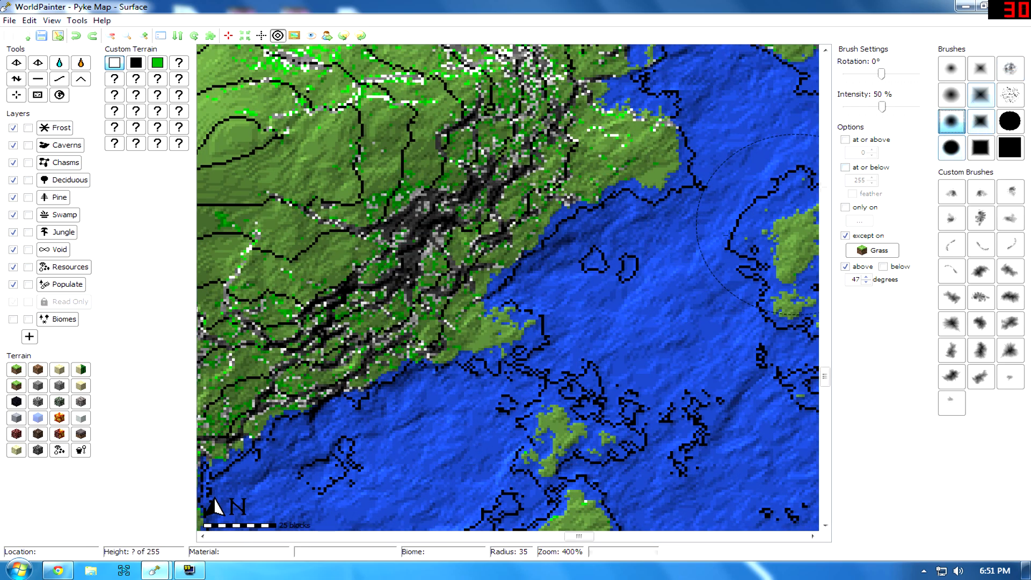
scroll(614, 179, up, 1)
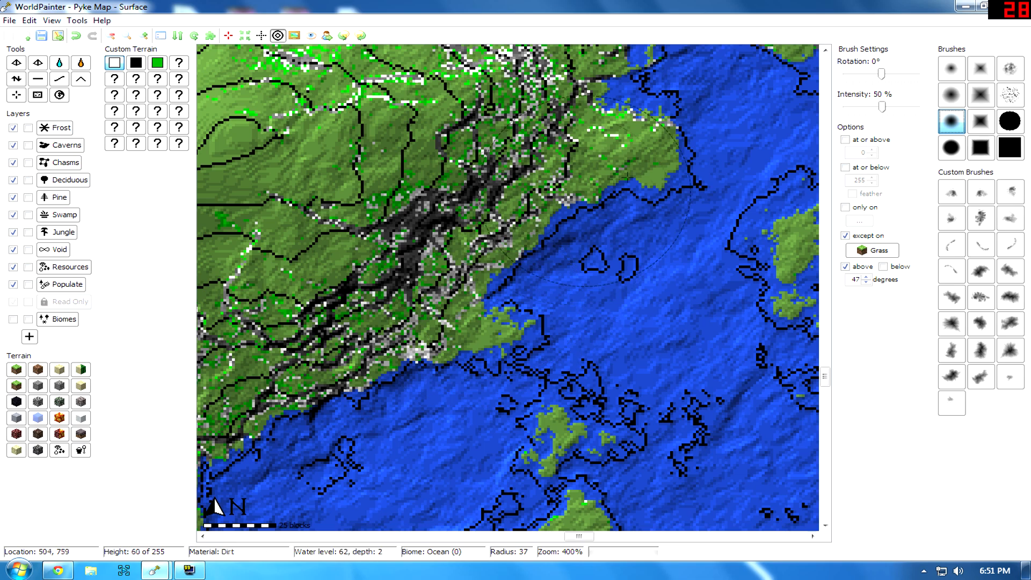
- Paint light stone along the southern shore below the small pond, enlarging the round brush to radius 48
middle_drag(593, 207, 465, 563)
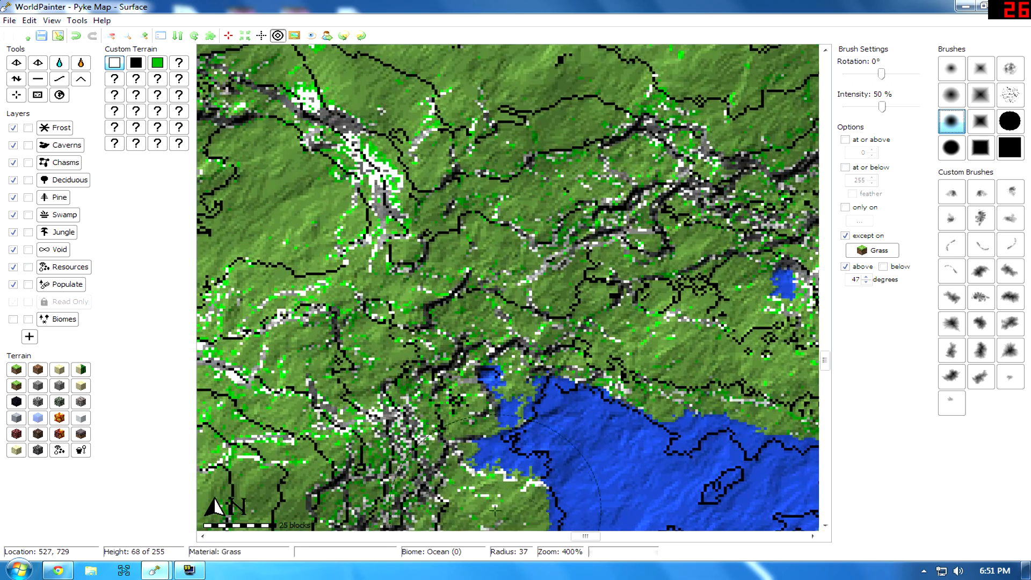
middle_drag(803, 366, 478, 290)
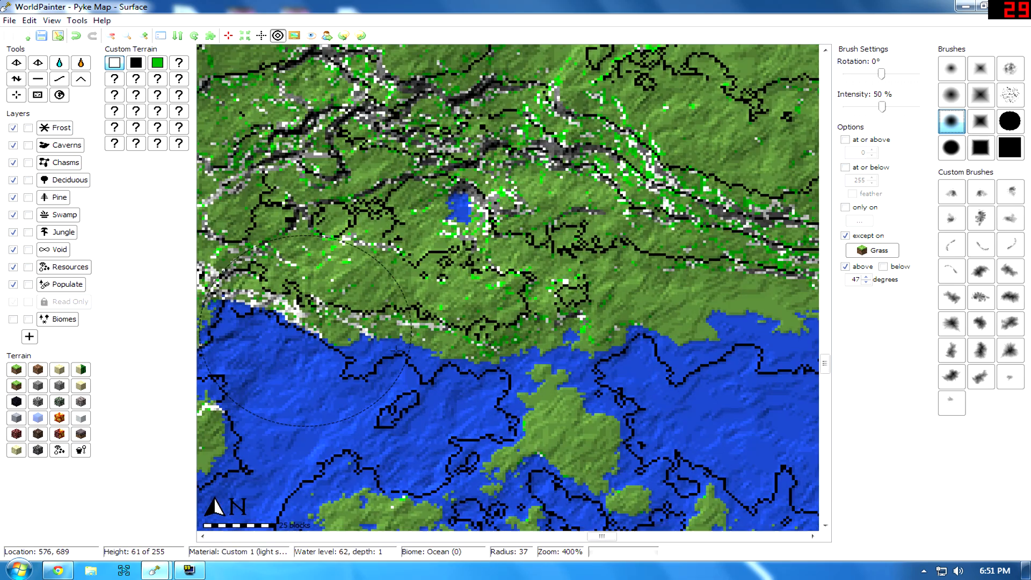
scroll(581, 270, up, 3)
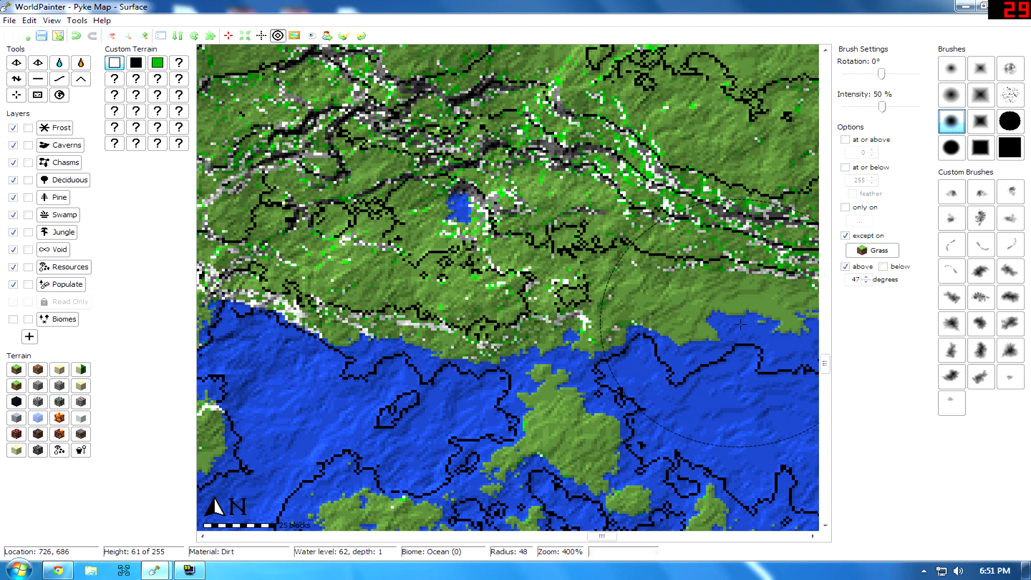
- Examine the stone coverage eastward along the southern coast, around the southeastern headland and up to the eastern bay
middle_drag(660, 268, 184, 283)
middle_drag(562, 281, 266, 389)
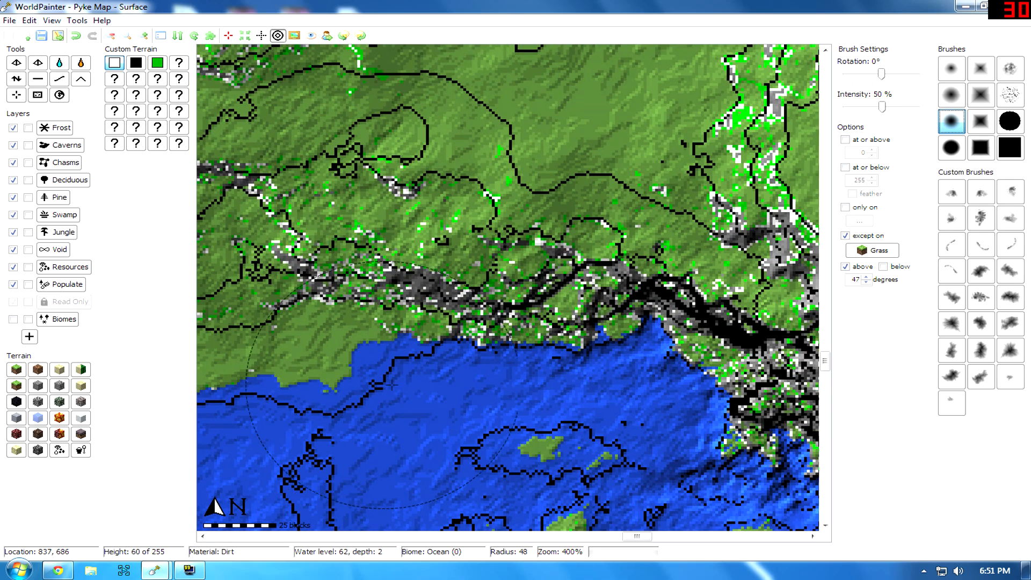
ctrl+scroll(497, 466, down, 1)
middle_drag(565, 402, 61, 284)
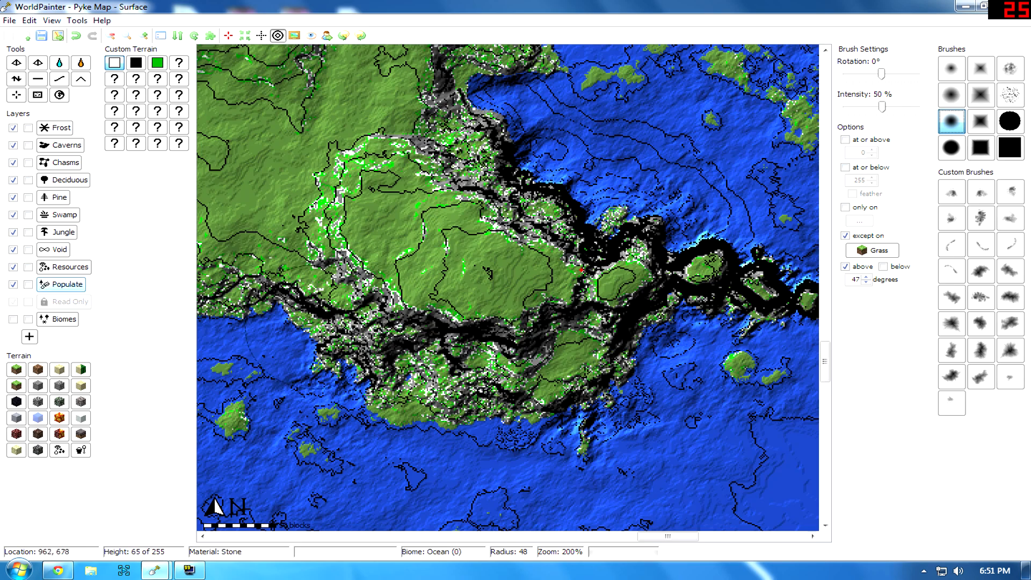
middle_drag(661, 396, 460, 429)
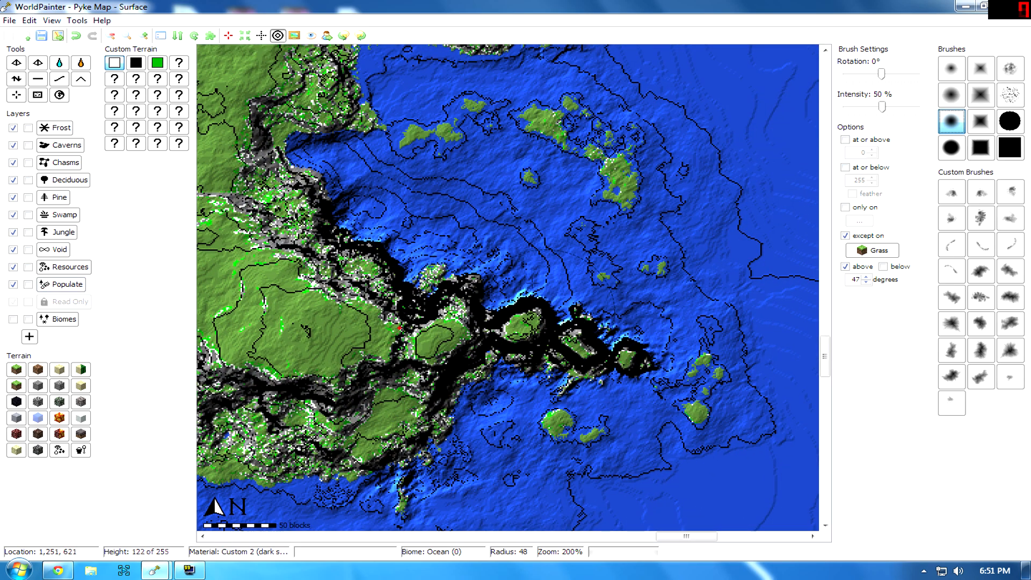
middle_drag(515, 189, 623, 365)
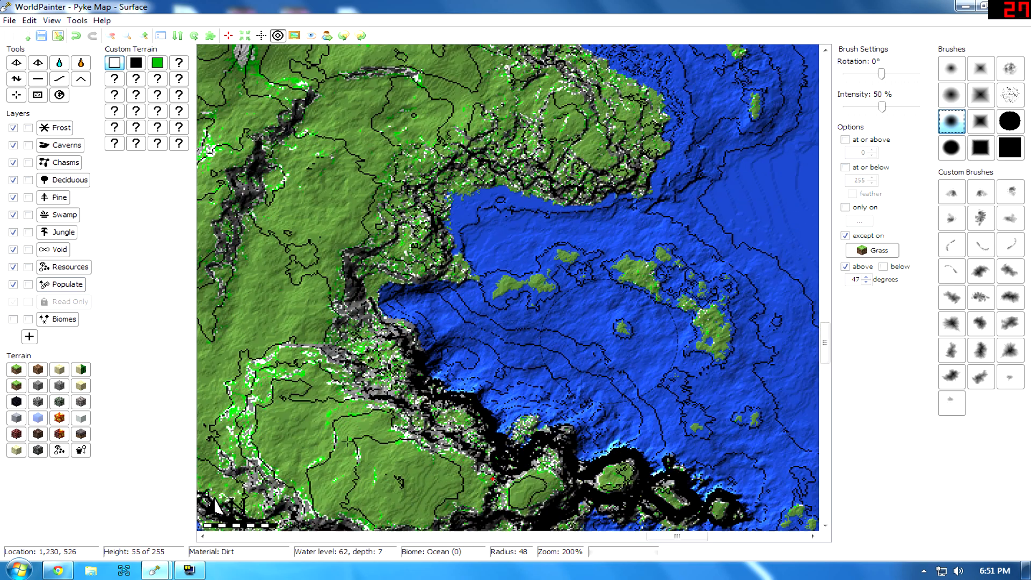
- Switch to the browser and examine coastal cliff photos in the North Ireland image results as reference
click(56, 570)
scroll(414, 166, up, 2)
scroll(428, 153, up, 4)
scroll(428, 154, up, 2)
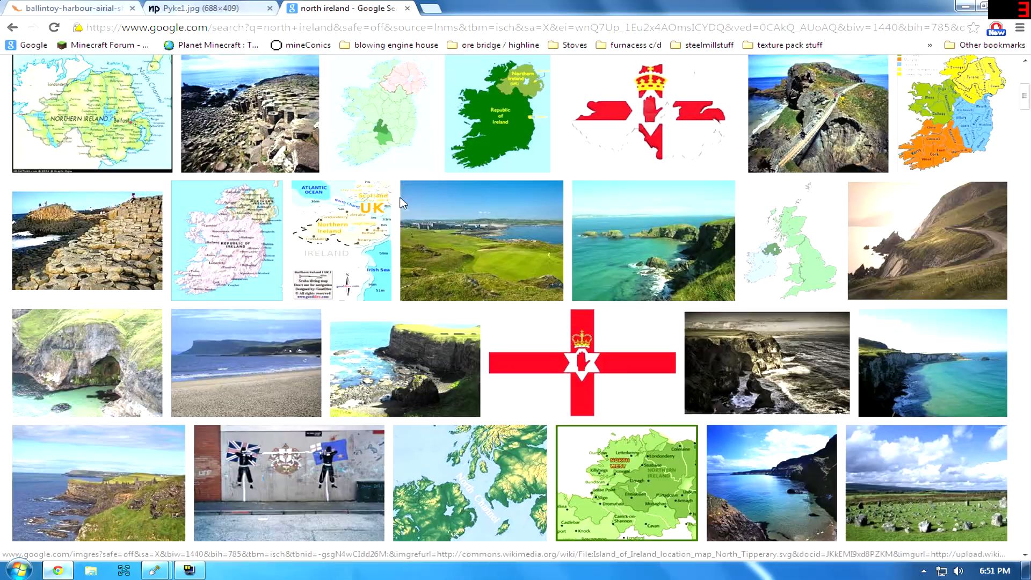
click(404, 344)
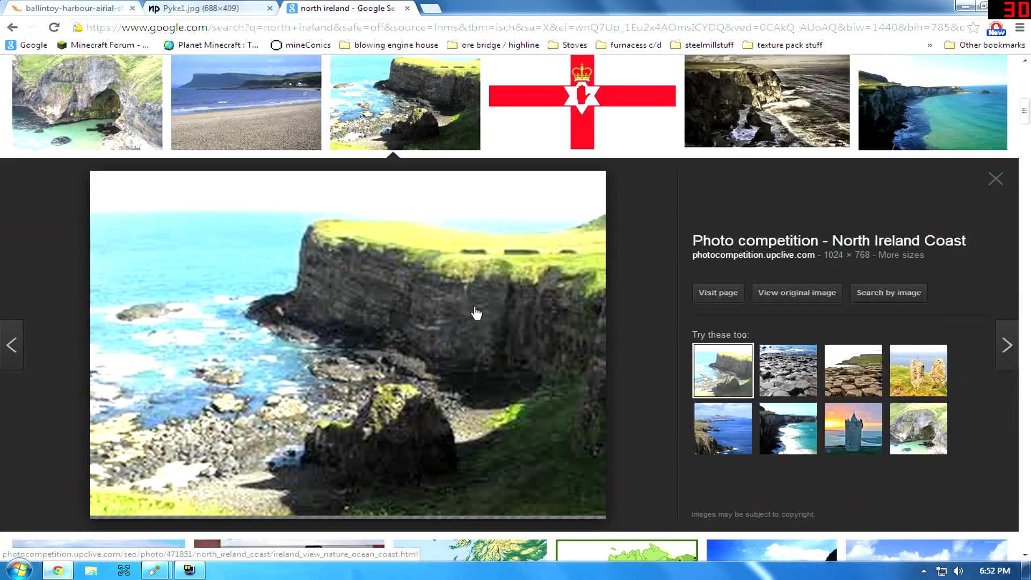
click(996, 185)
click(934, 215)
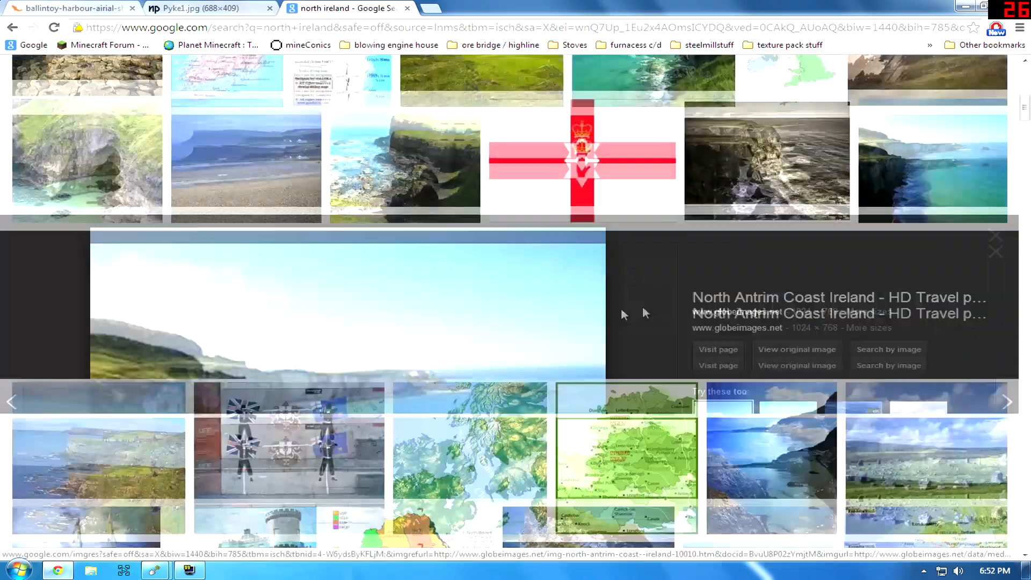
click(994, 186)
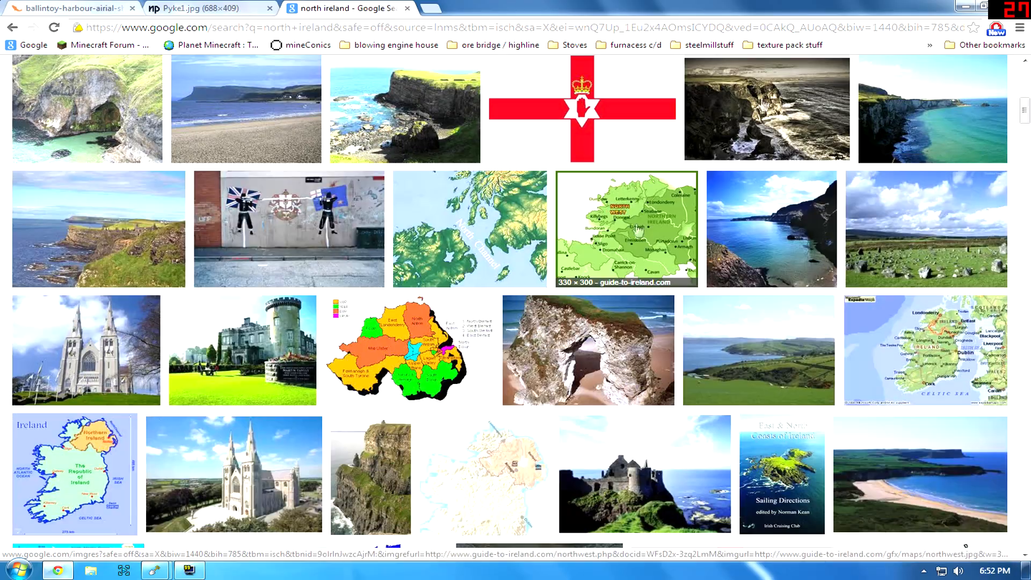
- Return to WorldPainter and paint light stone along the eastern coast north of the bay with brush radius 34
click(155, 570)
middle_drag(463, 199, 438, 424)
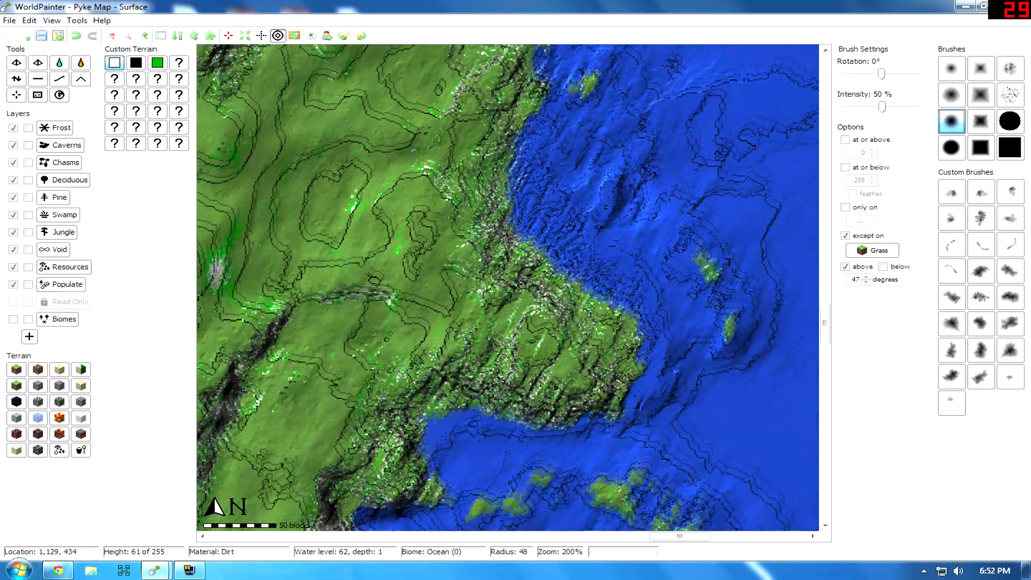
middle_drag(546, 181, 526, 333)
drag(476, 344, 484, 390)
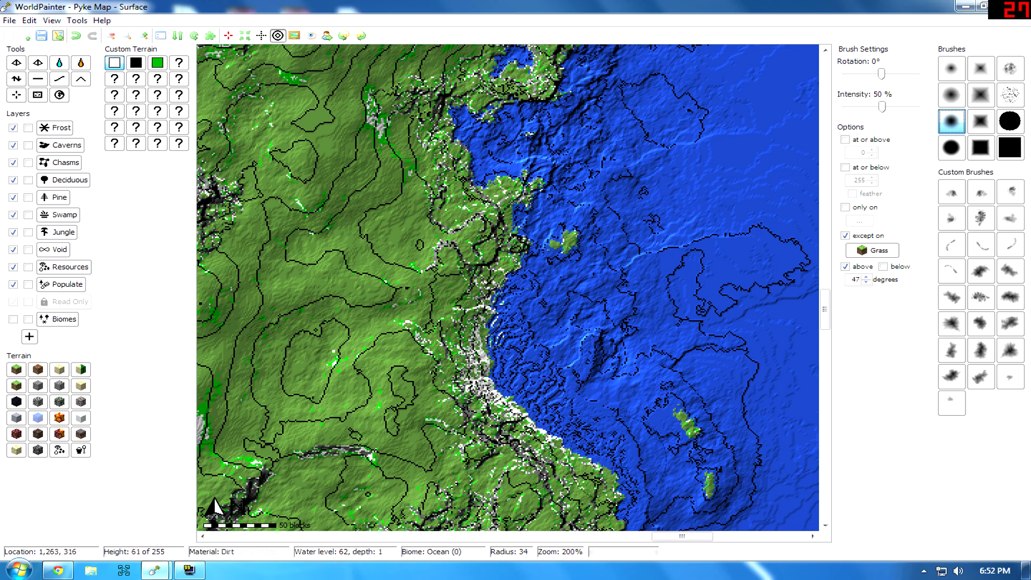
middle_drag(600, 331, 675, 491)
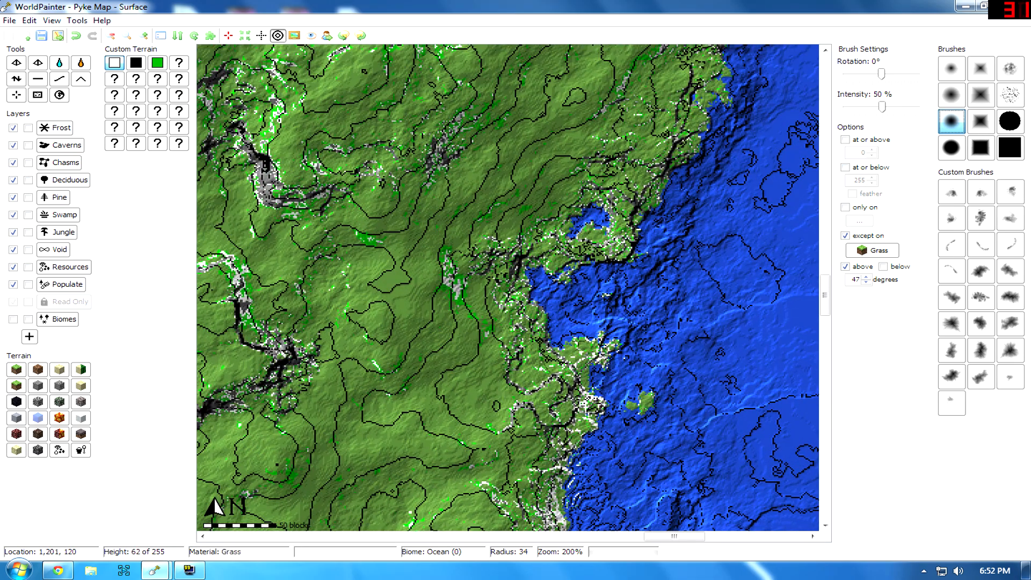
- Paint light stone on the steep shoreline patches up the northeastern coast, including the capes and inlets
middle_drag(616, 460, 637, 486)
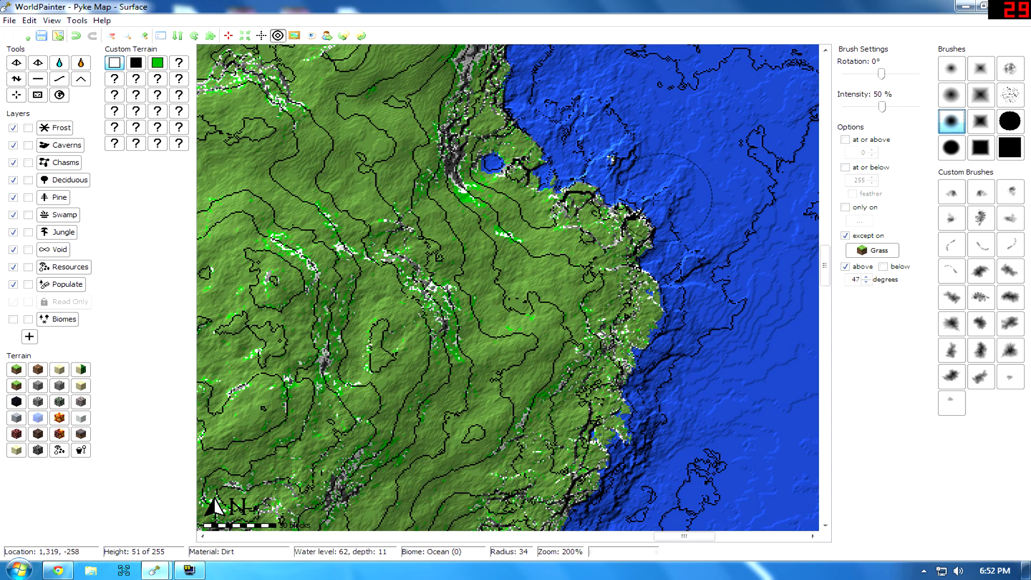
middle_drag(645, 185, 717, 393)
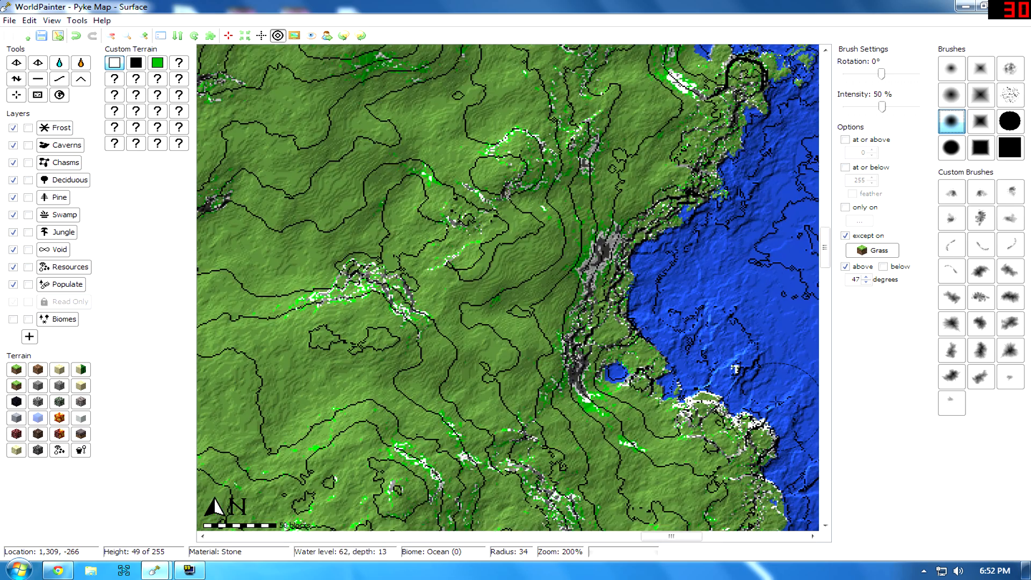
middle_drag(797, 295, 647, 5)
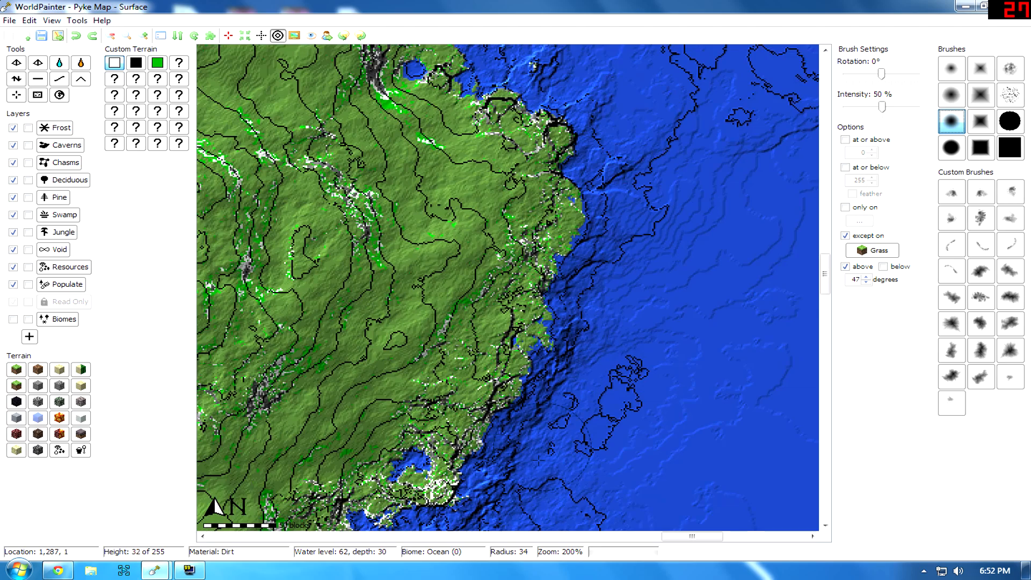
middle_drag(595, 146, 572, 511)
mouse_move(499, 273)
middle_down()
mouse_move(566, 421)
mouse_move(568, 479)
middle_up()
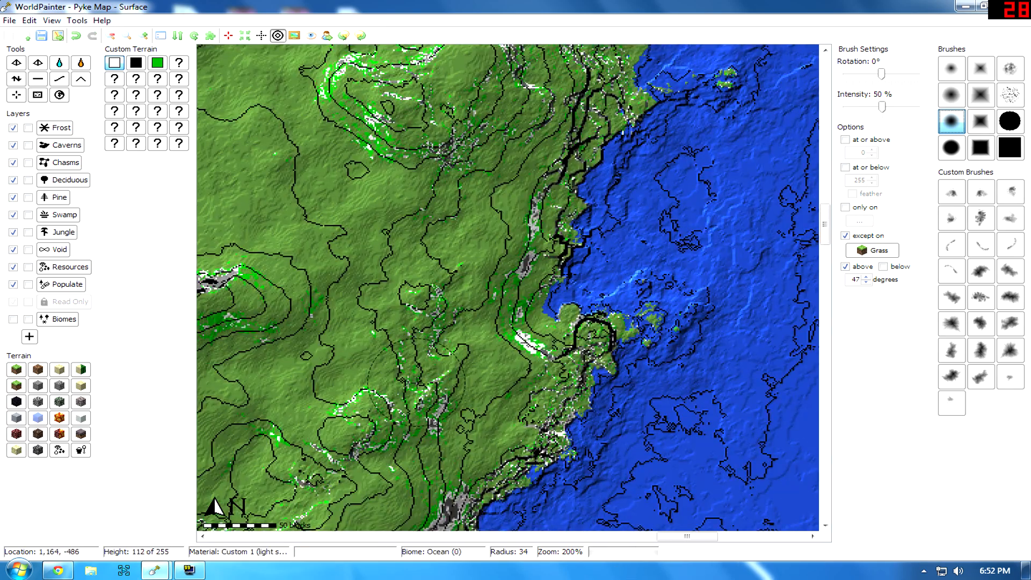
- Examine the stone coverage across the northern part of the map and along the northern coast slopes
ctrl+scroll(466, 403, down, 1)
middle_drag(387, 329, 802, 449)
middle_drag(404, 368, 452, 328)
middle_drag(276, 372, 502, 292)
ctrl+scroll(554, 317, up, 1)
mouse_move(602, 282)
middle_down()
mouse_move(487, 286)
mouse_move(290, 343)
mouse_move(184, 391)
middle_up()
middle_drag(520, 273, 336, 324)
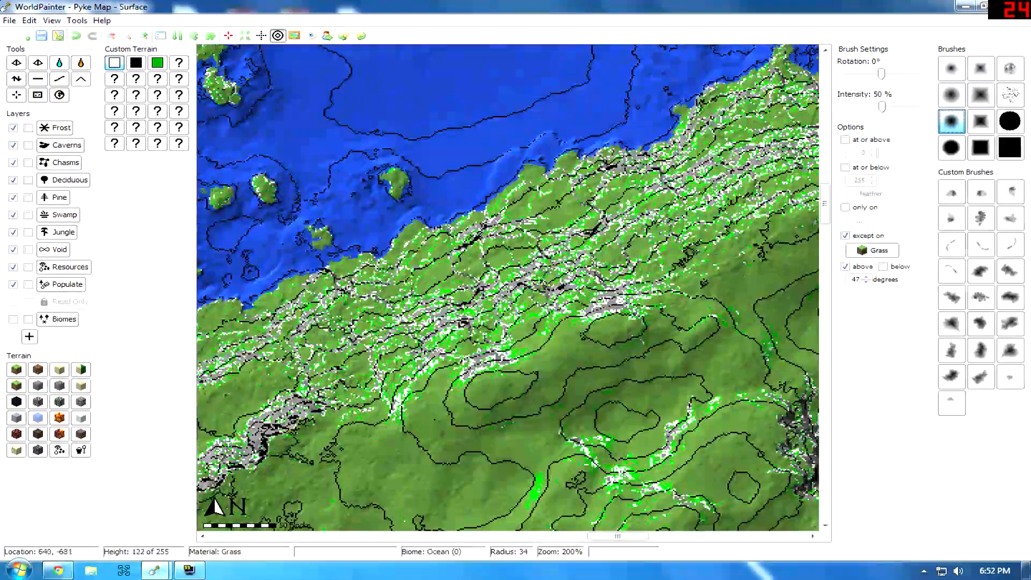
- Paint light stone along the cape and shore of the wide northern bay with brush radius 27
middle_drag(285, 463, 293, 504)
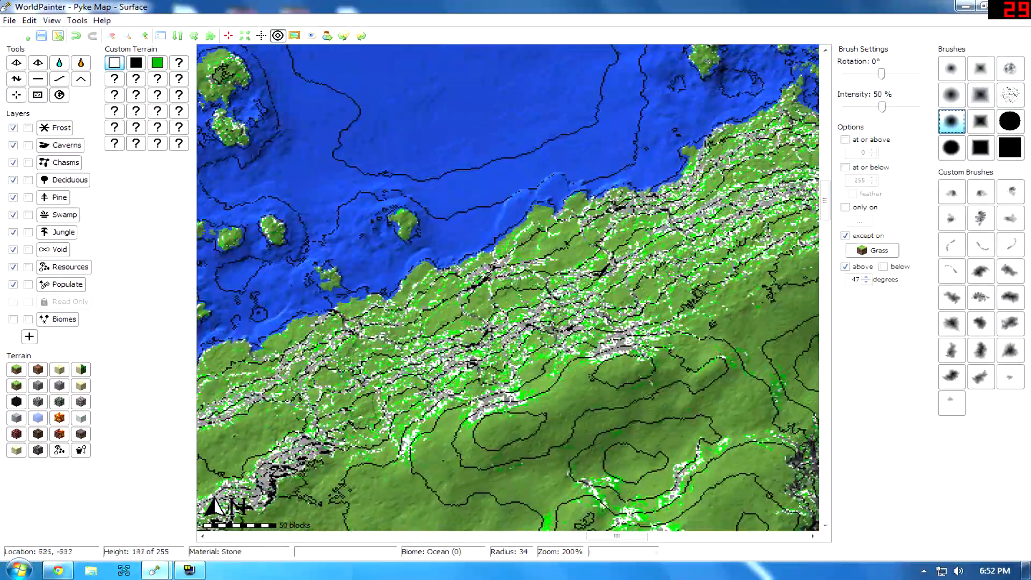
middle_drag(387, 410, 792, 219)
middle_drag(378, 379, 793, 244)
middle_drag(427, 267, 811, 156)
middle_drag(520, 206, 544, 396)
middle_drag(392, 262, 502, 266)
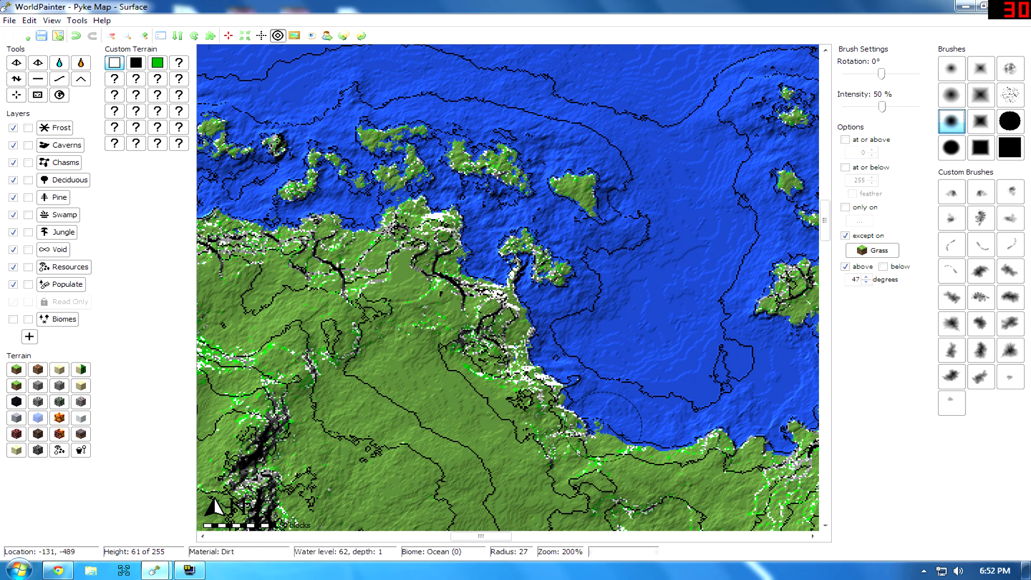
middle_drag(665, 357, 349, 332)
drag(481, 399, 502, 404)
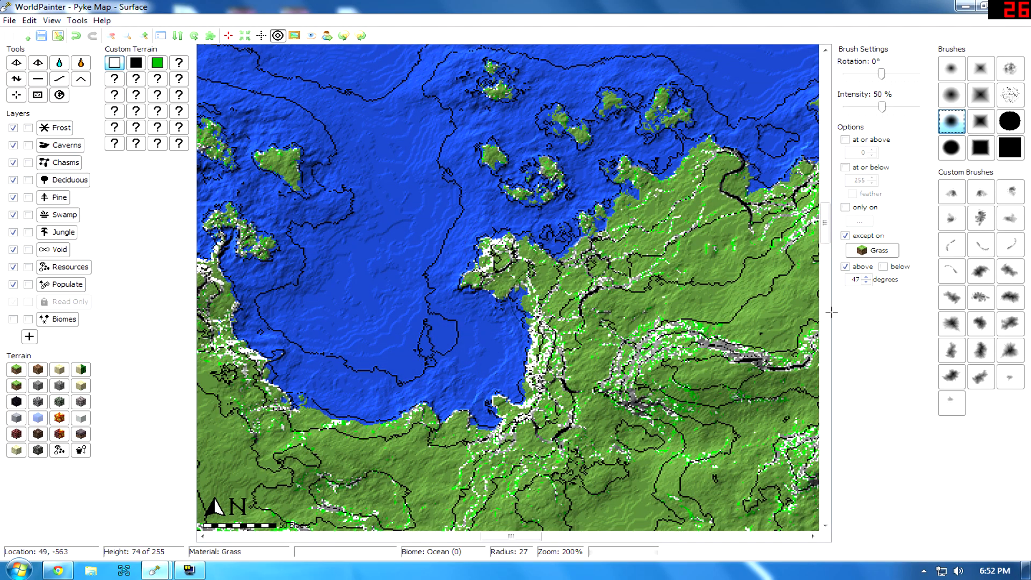
- Paint light stone down the steep northwestern coast and on the adjoining northern cape with brush radius 34
ctrl+scroll(468, 313, down, 1)
middle_drag(321, 310, 668, 241)
middle_drag(341, 276, 601, 359)
middle_drag(333, 259, 613, 278)
ctrl+scroll(575, 304, up, 1)
middle_drag(467, 264, 586, 266)
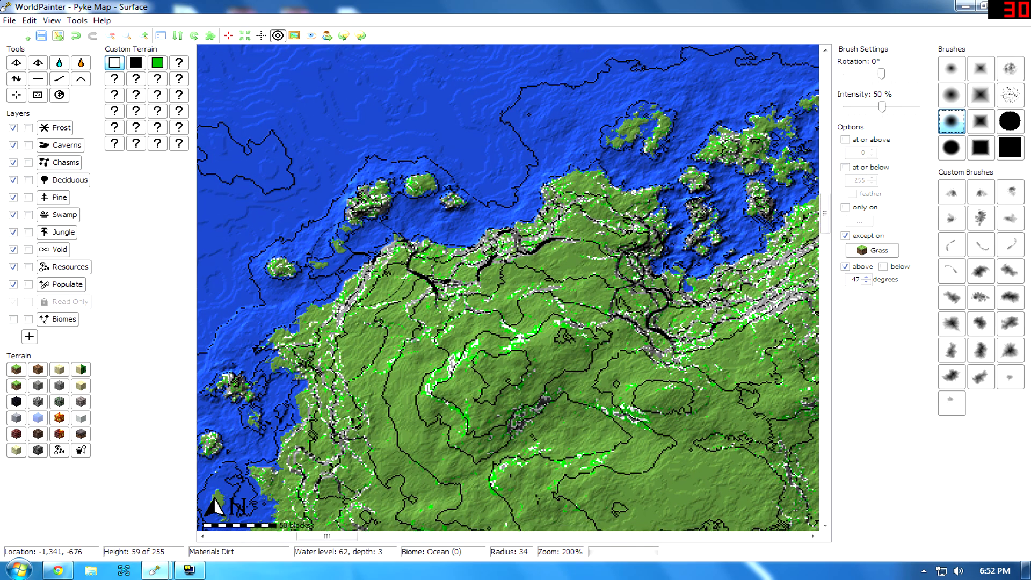
mouse_move(376, 263)
mouse_down()
mouse_move(338, 300)
mouse_move(309, 416)
mouse_up()
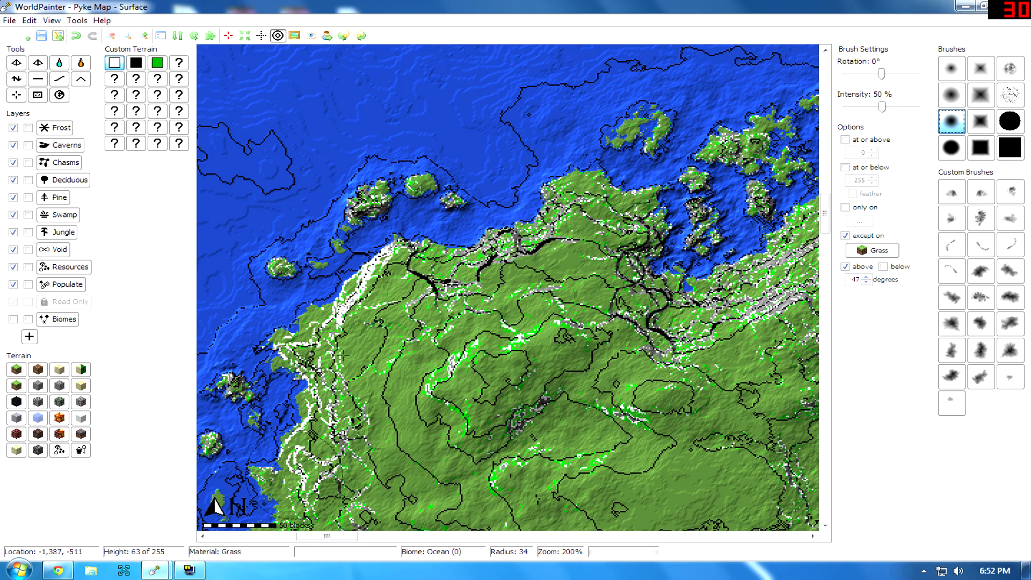
drag(542, 176, 579, 176)
- Paint light stone along the inlets and the tip of the large western headland with brush radius 40
middle_drag(276, 355, 322, 164)
scroll(549, 178, down, 2)
mouse_move(559, 178)
mouse_down()
mouse_move(542, 254)
mouse_move(438, 260)
mouse_move(342, 319)
mouse_up()
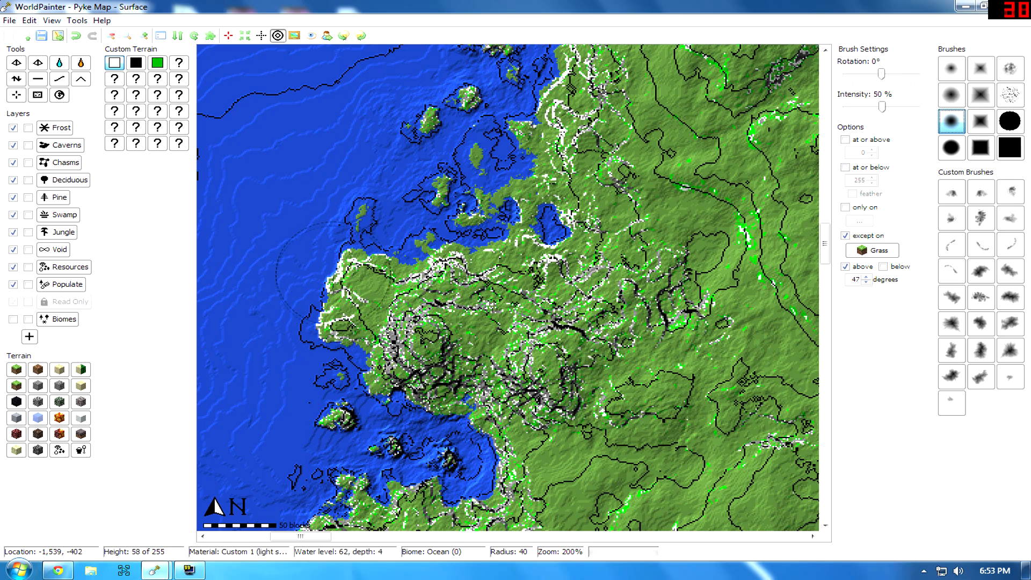
- Paint light stone around the inner shore of the bay south of the western headland with brush radius 28
middle_drag(301, 296, 301, 95)
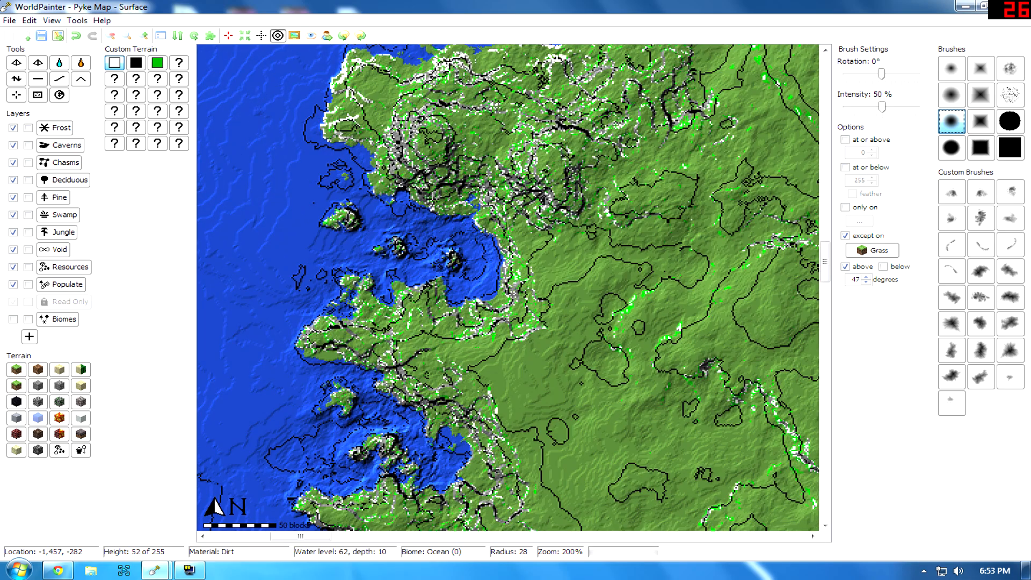
drag(513, 258, 462, 319)
middle_drag(414, 264, 497, 85)
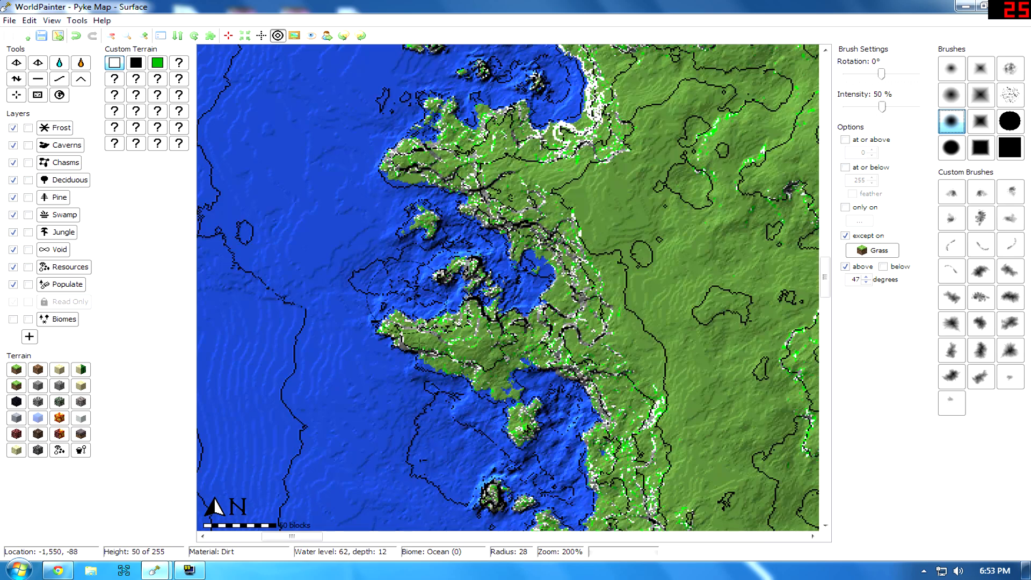
- Try painting light stone on the rugged southwestern coast beside the rocky inlet with brush radius 39
middle_drag(483, 350, 367, 163)
middle_drag(494, 467, 301, 210)
drag(354, 195, 372, 280)
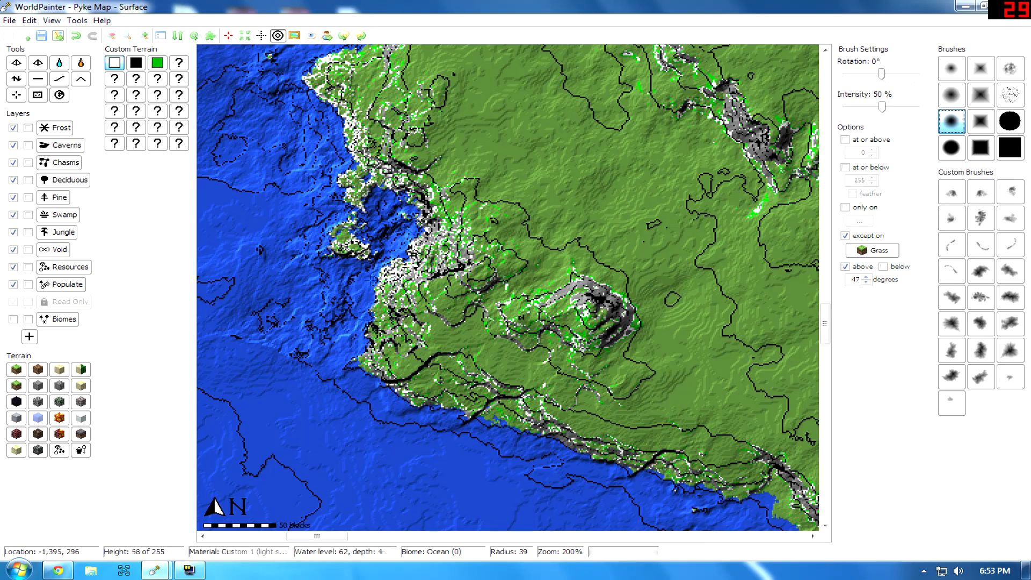
key(ctrl+z)
- Paint light stone on the steep cliffs of the southwestern shoreline, east of the corner, with brush radius 39
middle_drag(325, 300, 247, 58)
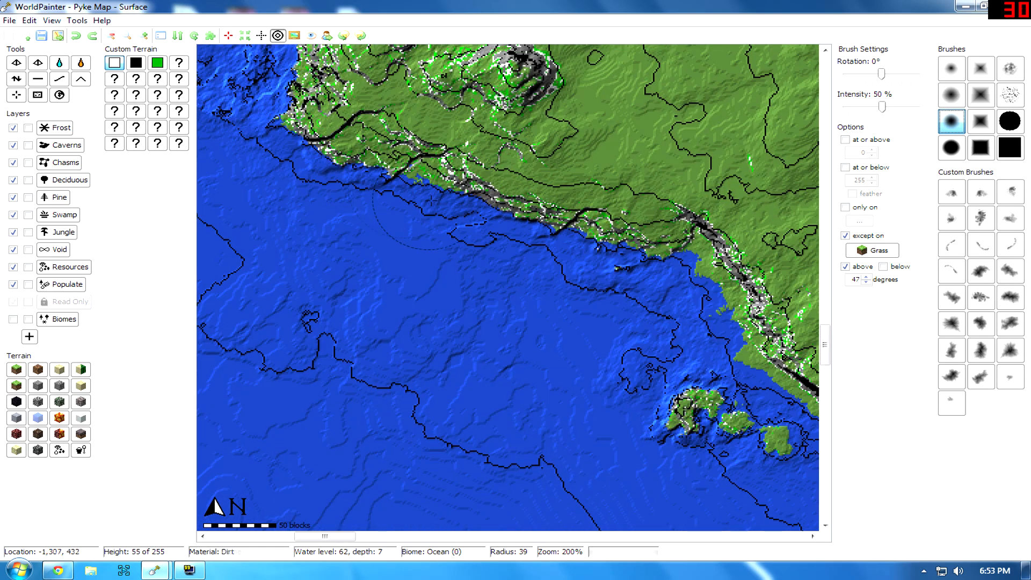
drag(395, 197, 412, 167)
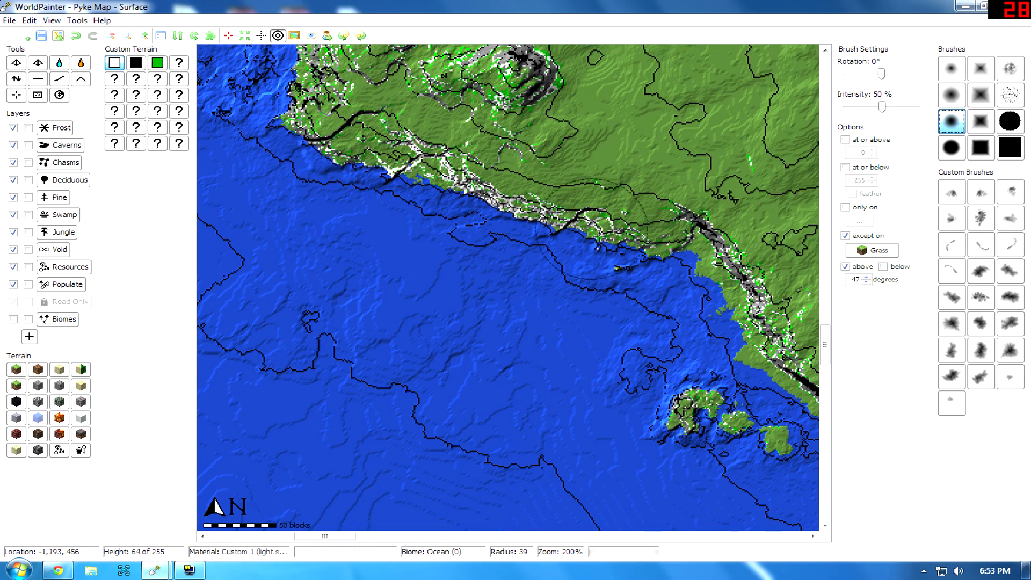
scroll(574, 209, down, 2)
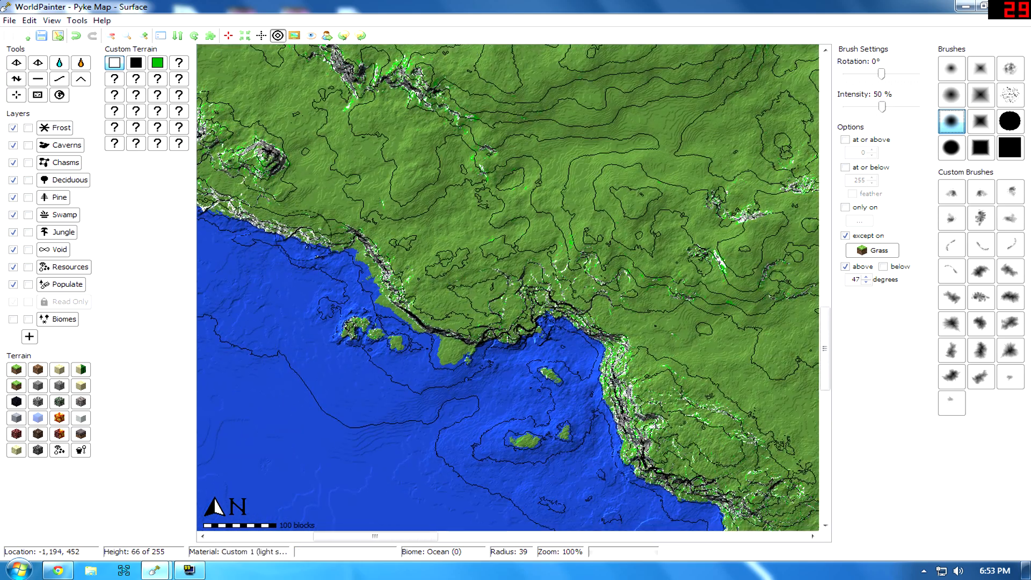
middle_drag(488, 305, 360, 108)
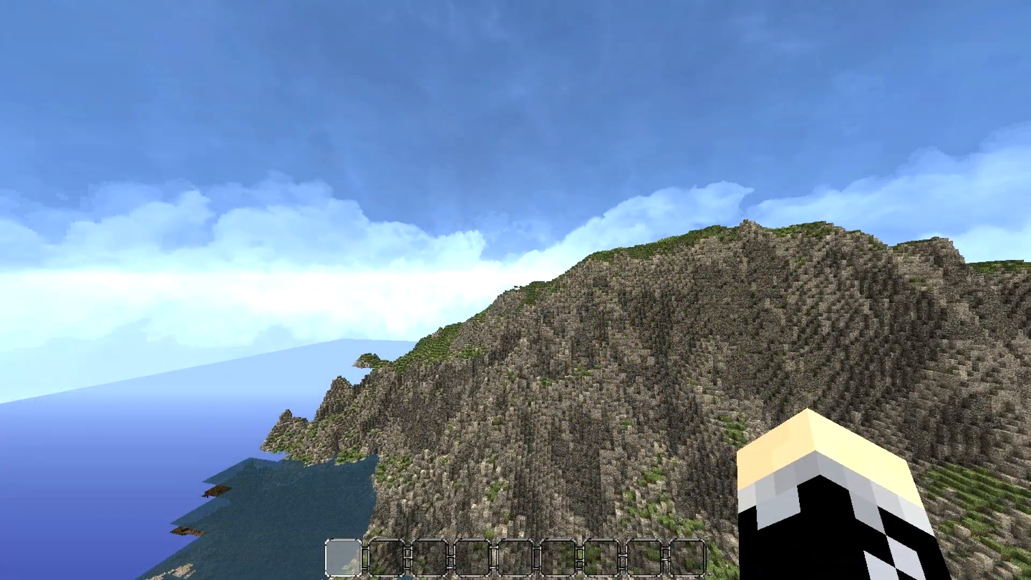
- Switch to Minecraft, hide the on-screen interface and fly around the coastal mountain to examine its stone and grass texturing
key(F1)
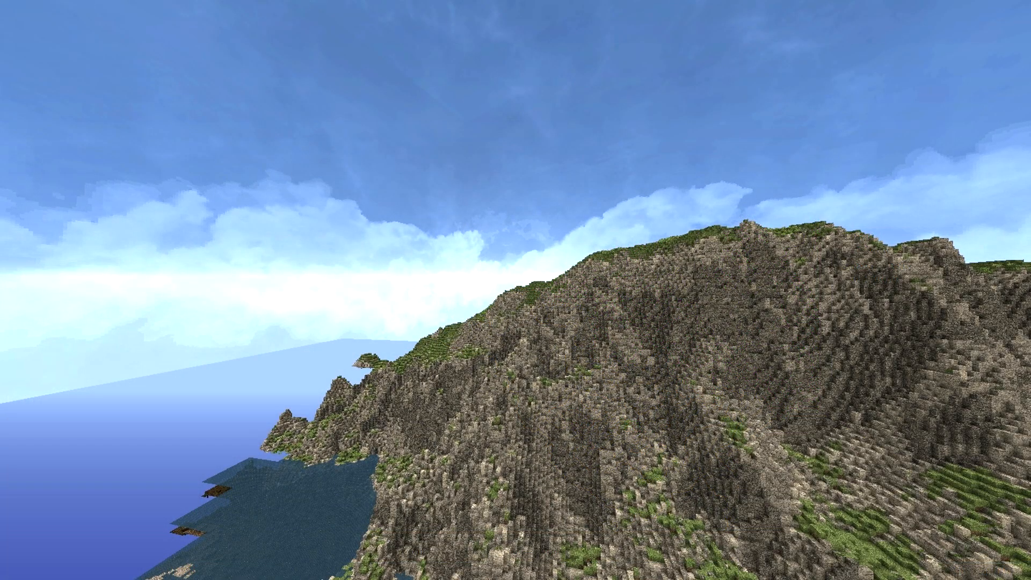
key(s)
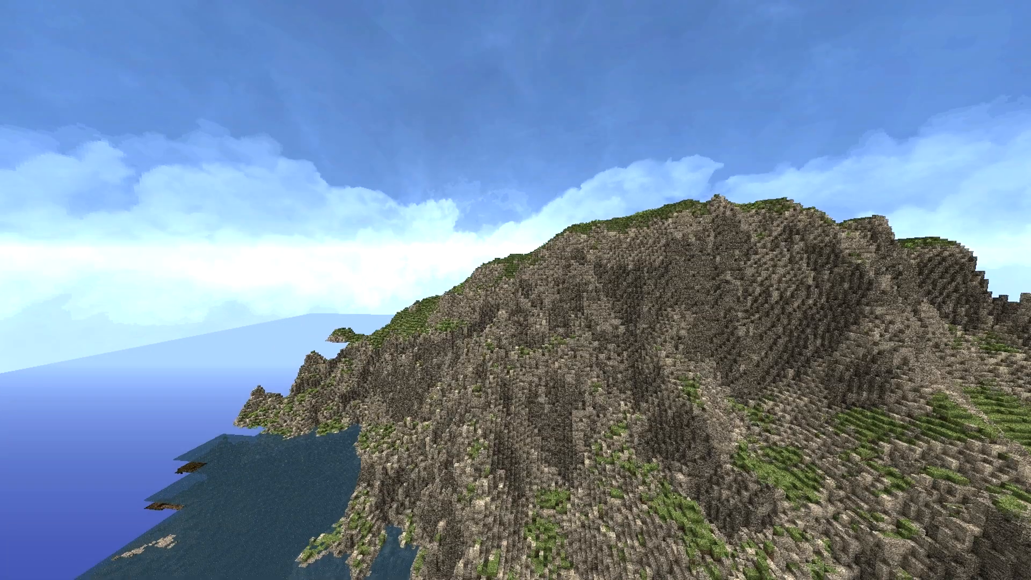
key(s)
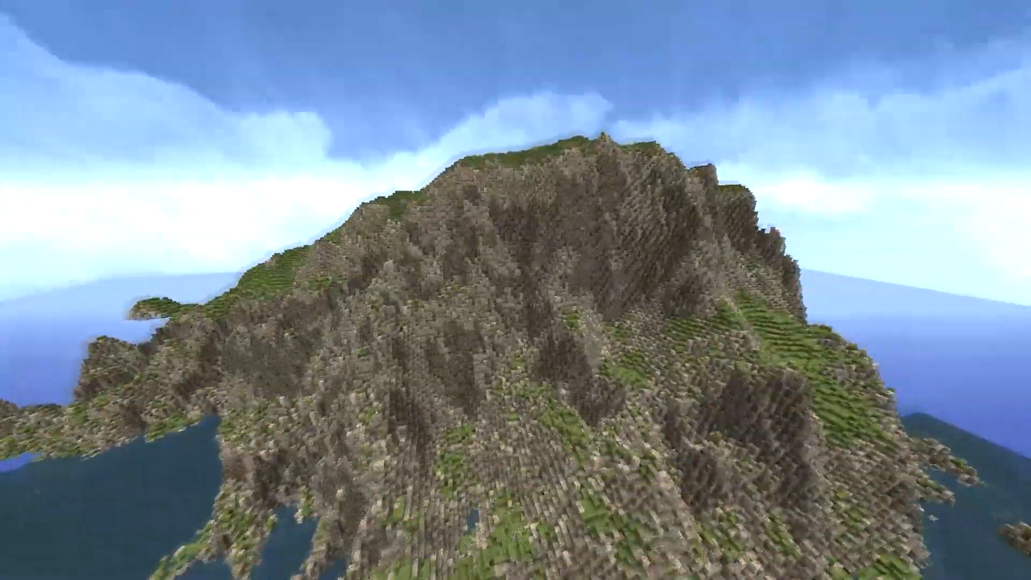
key(w)
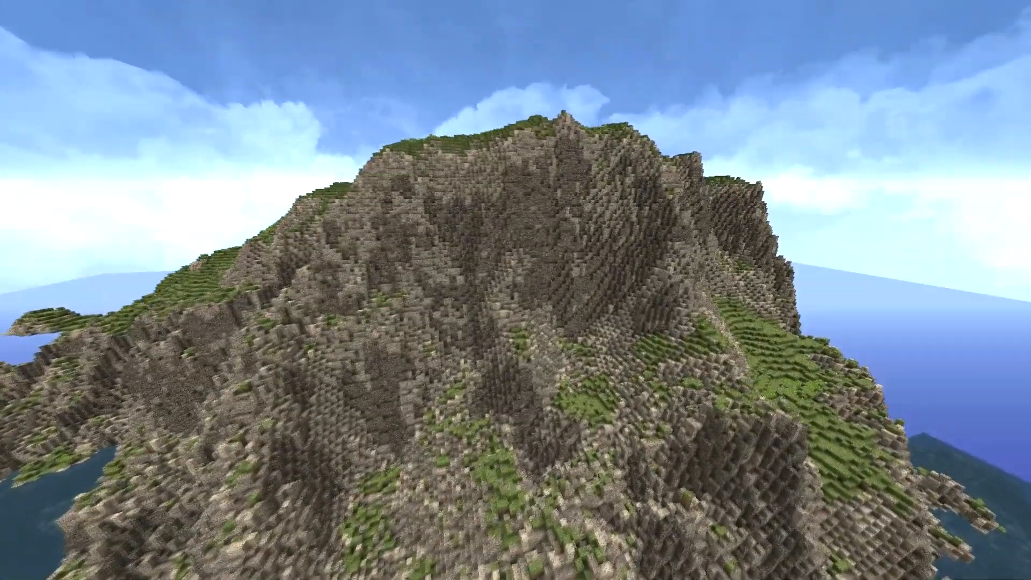
key(w)
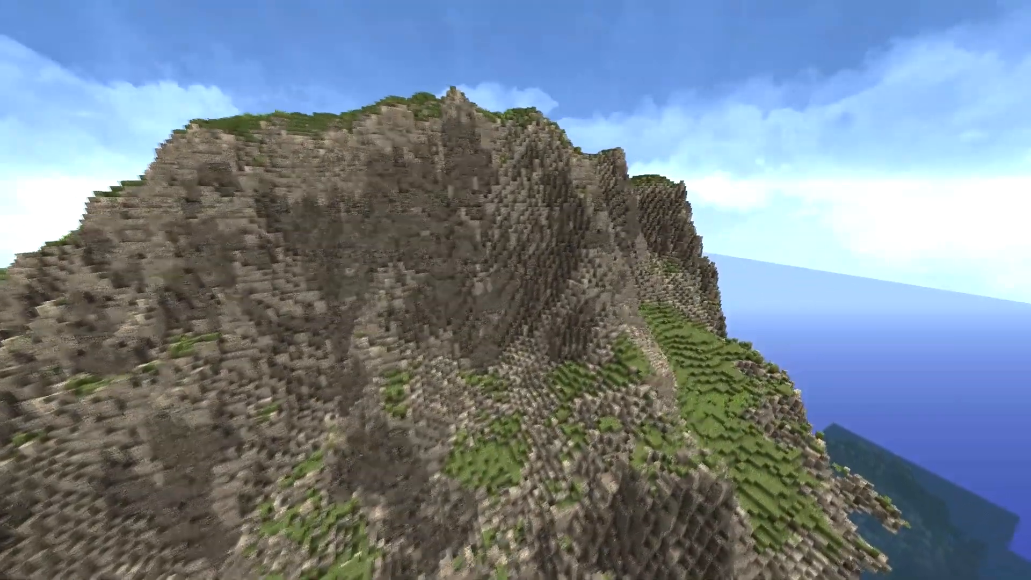
key(w)
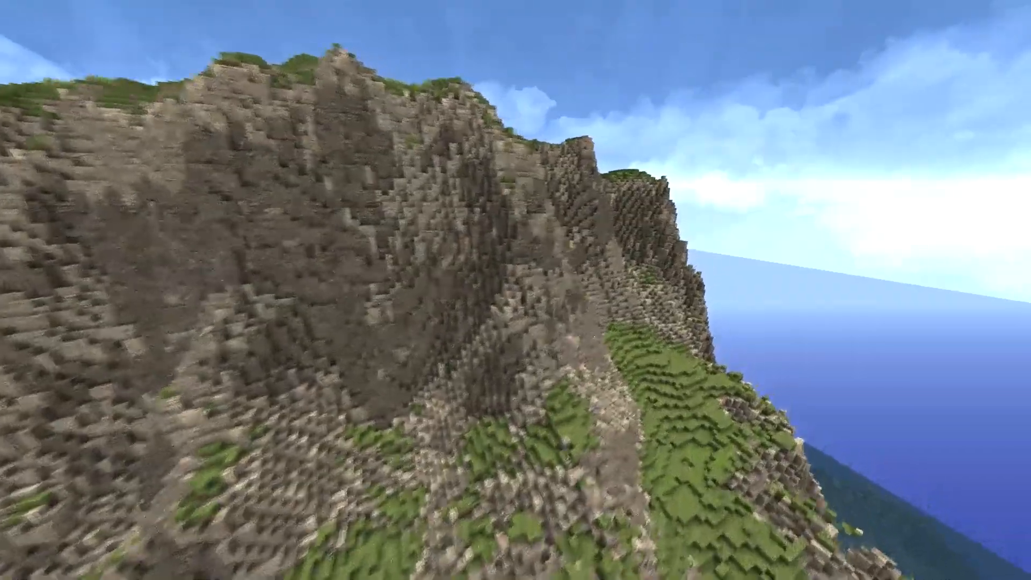
key(w)
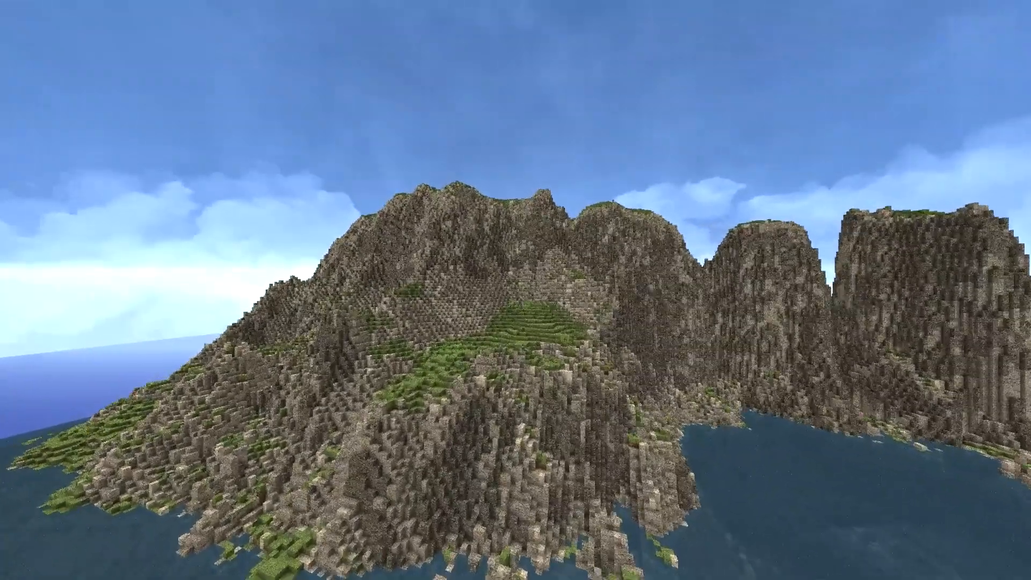
key(e)
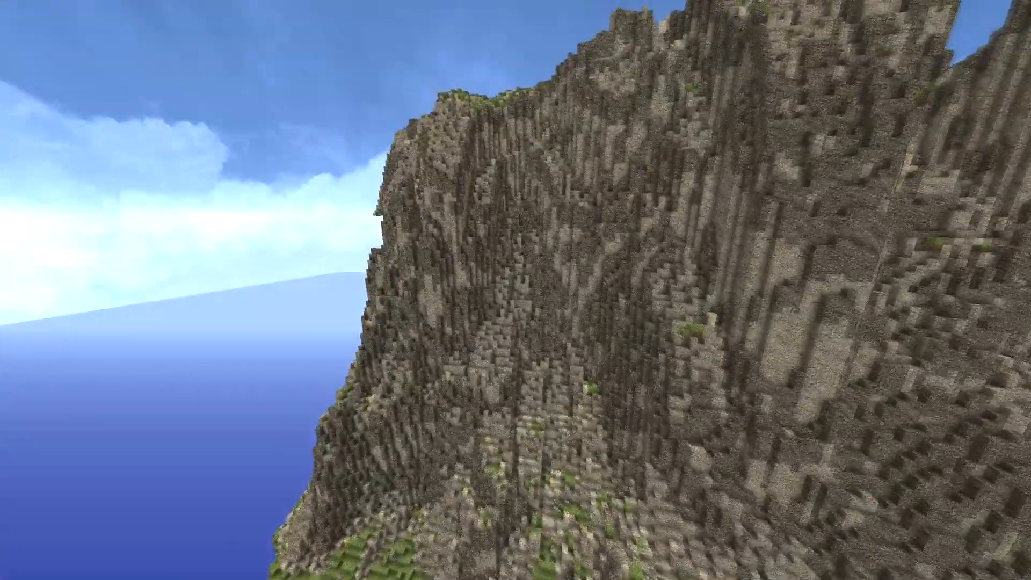
key(e)
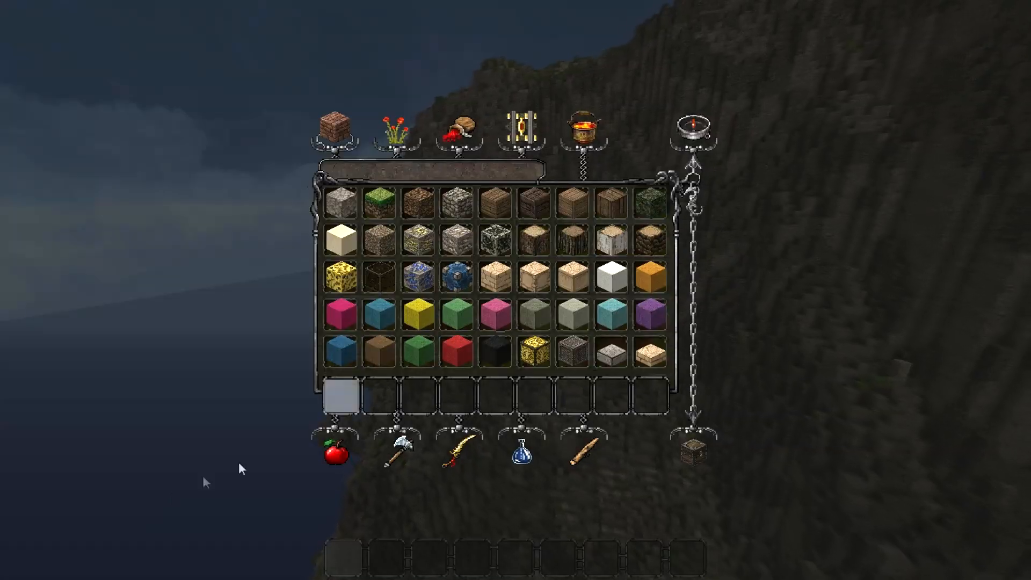
key(e)
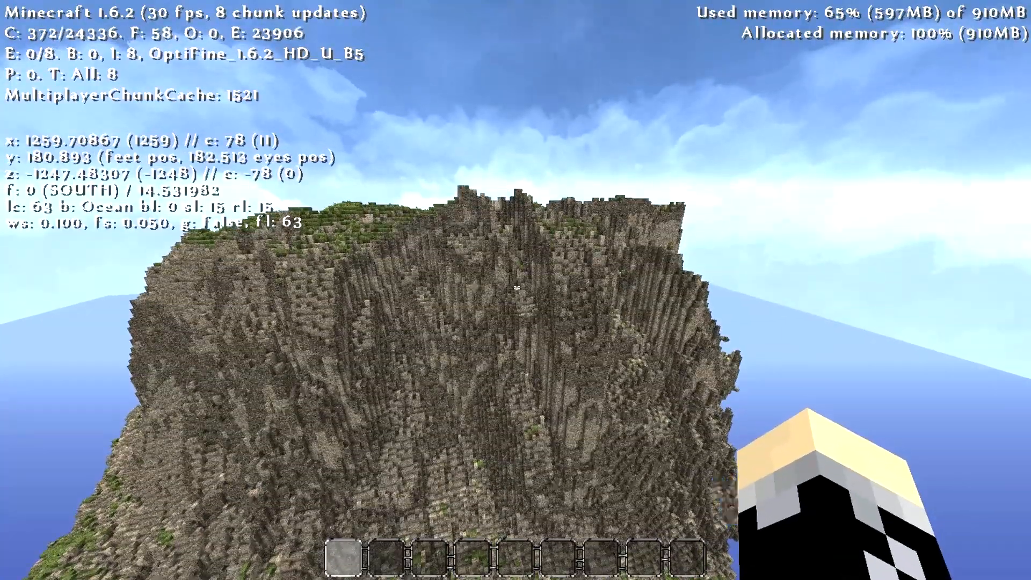
- Measure the cliff's height from the debug coordinates by flying up to its top edge and descending to the water
key(w)
key(space)
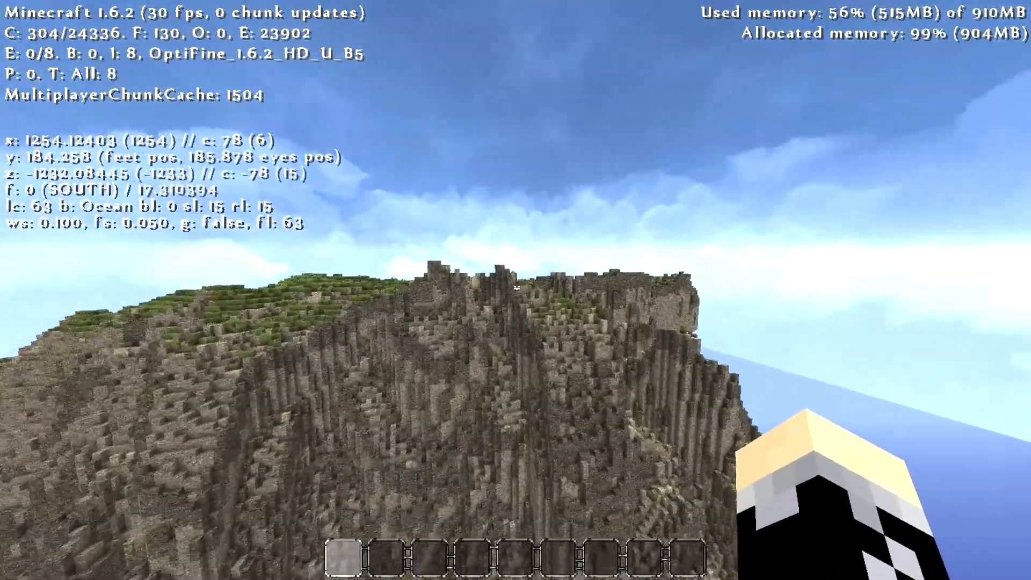
key(w)
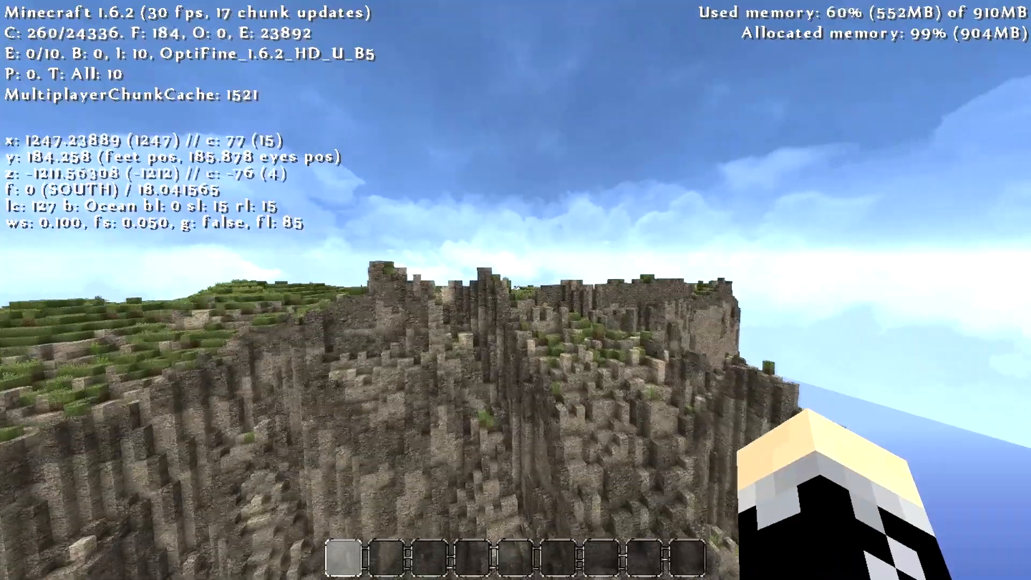
key(w)
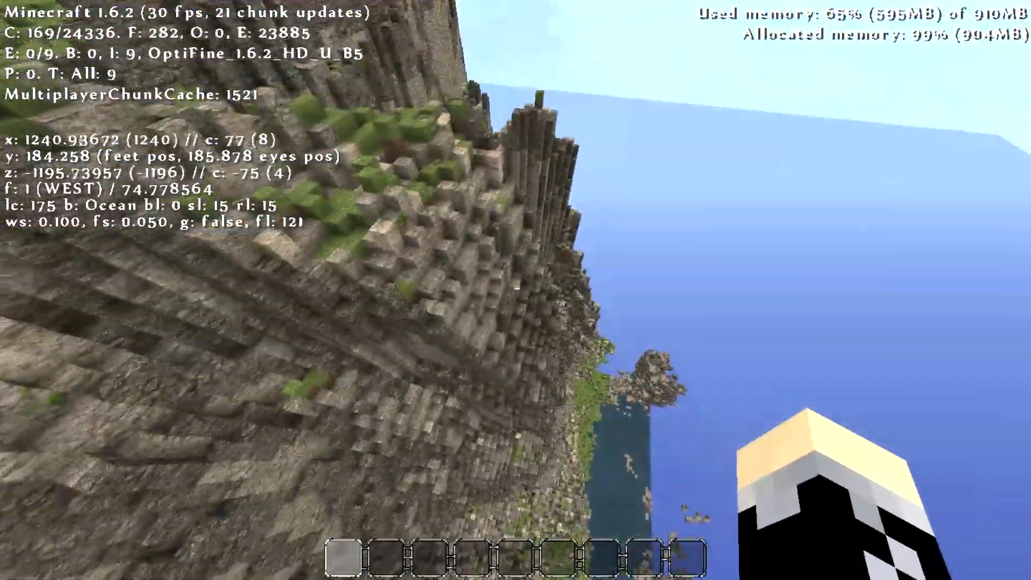
key(d)
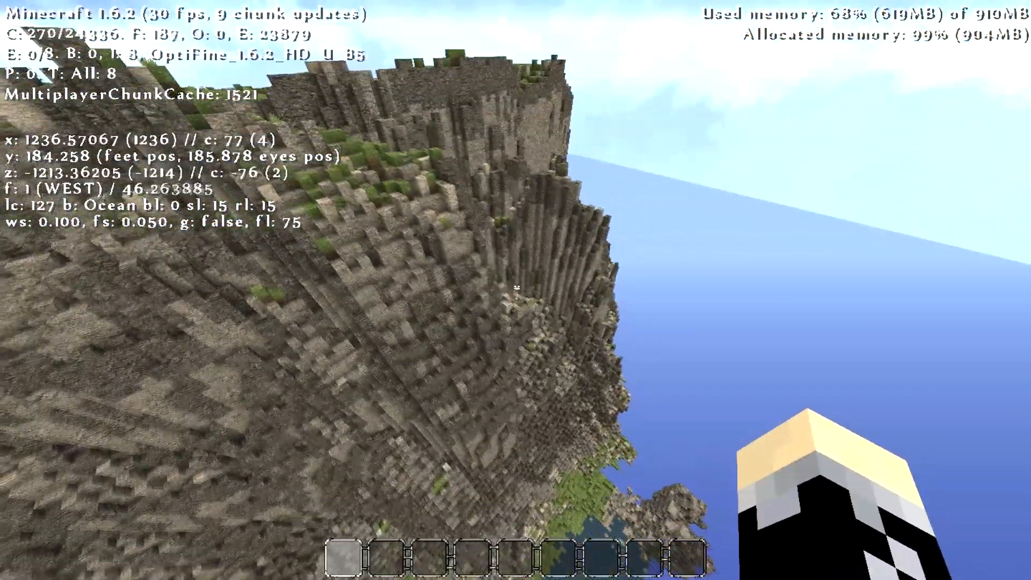
key(d)
key(s)
key(shift)
key(s)
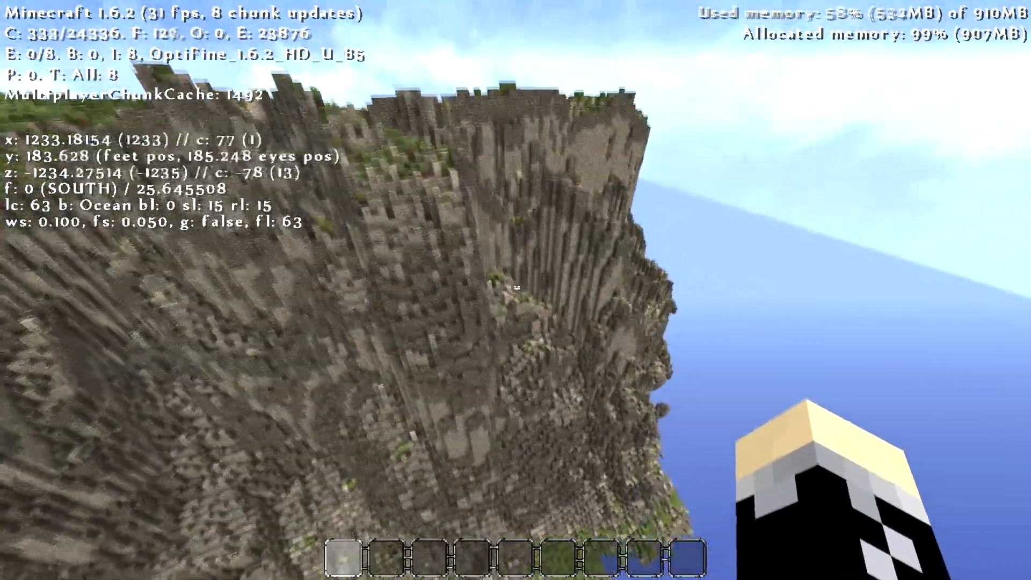
key(s)
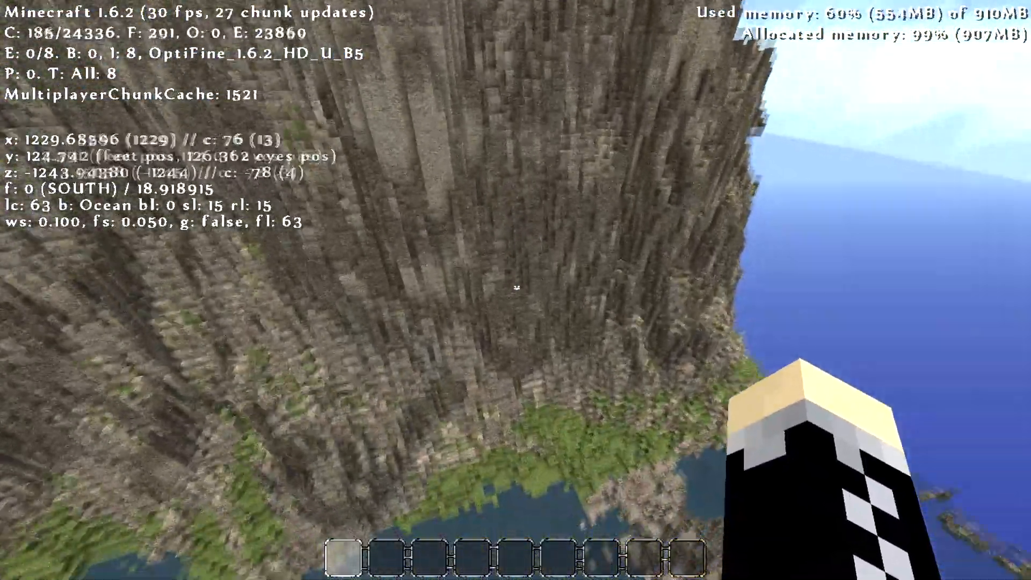
key(s)
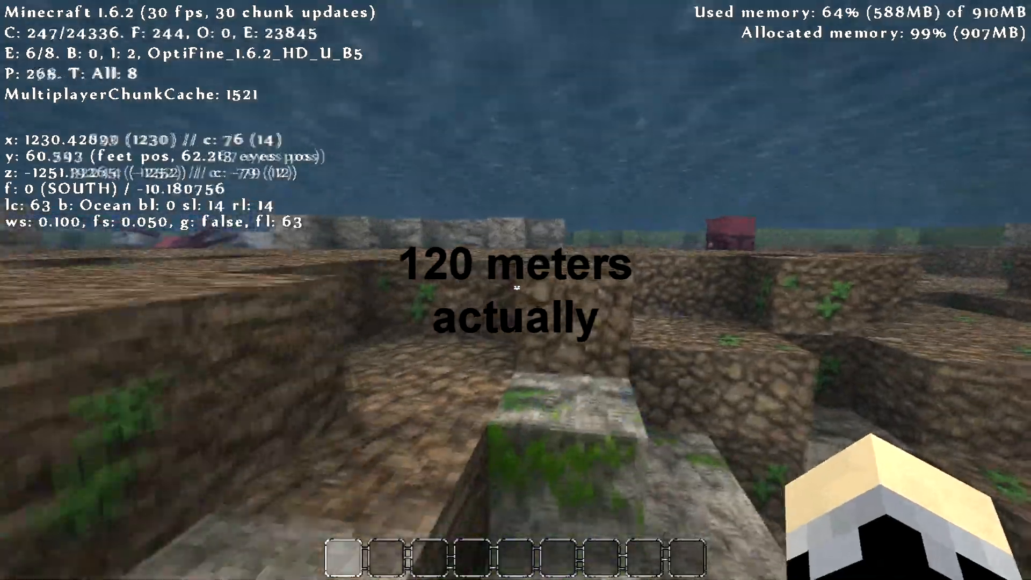
- Rise out of the water, back away to examine the whole cliff face, and hide the debug read-out
key(space)
key(s)
key(space)
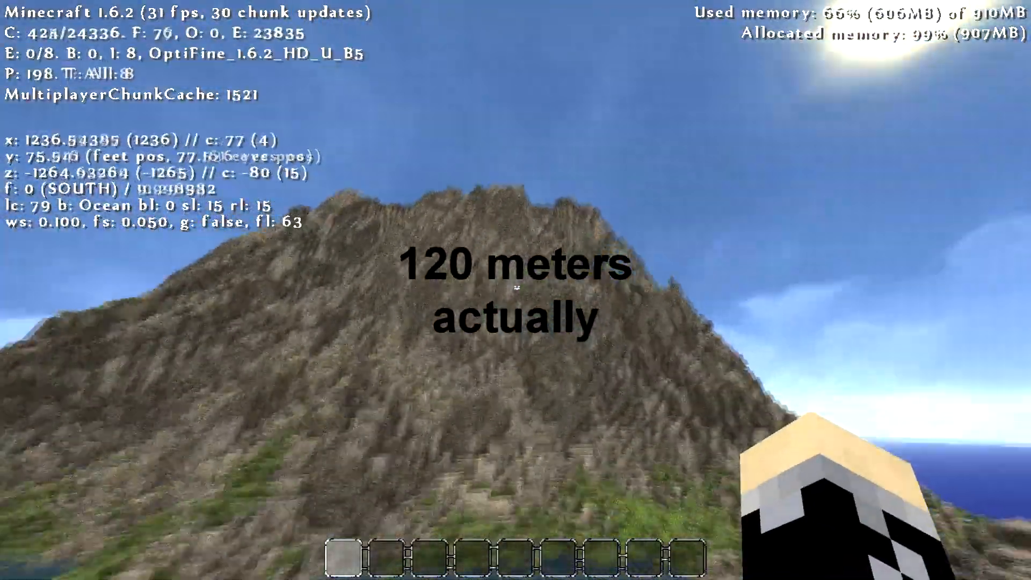
key(s)
key(space)
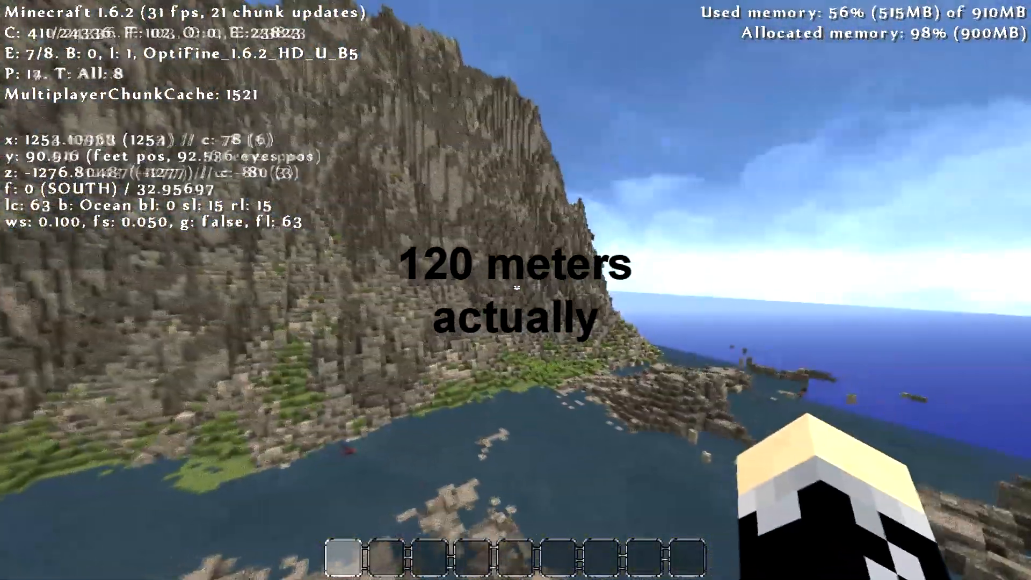
key(F3)
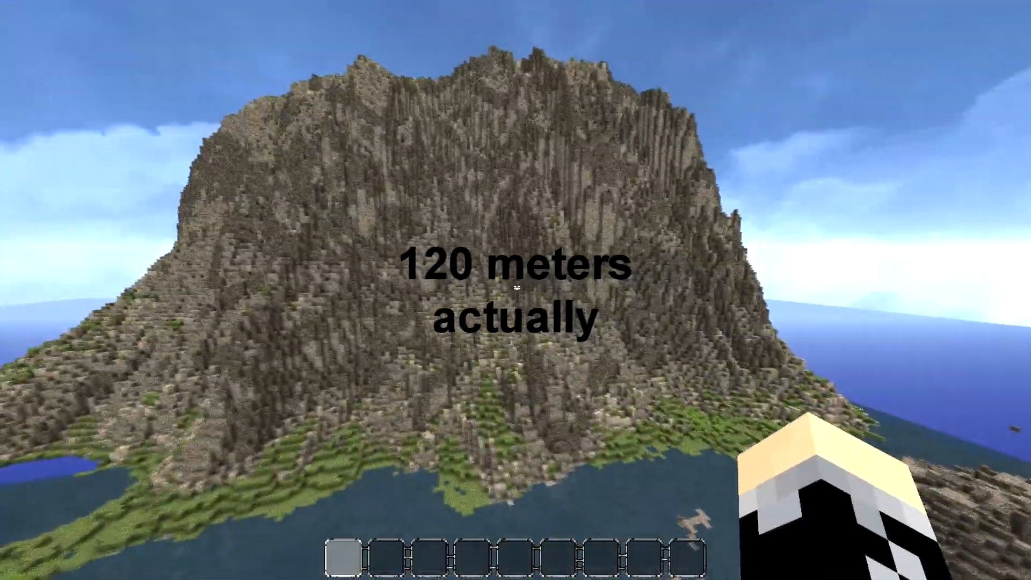
- Fly from the cliff to the offshore rocky islets and skim over their tops to examine the stone texturing and stepped terrain
key(w)
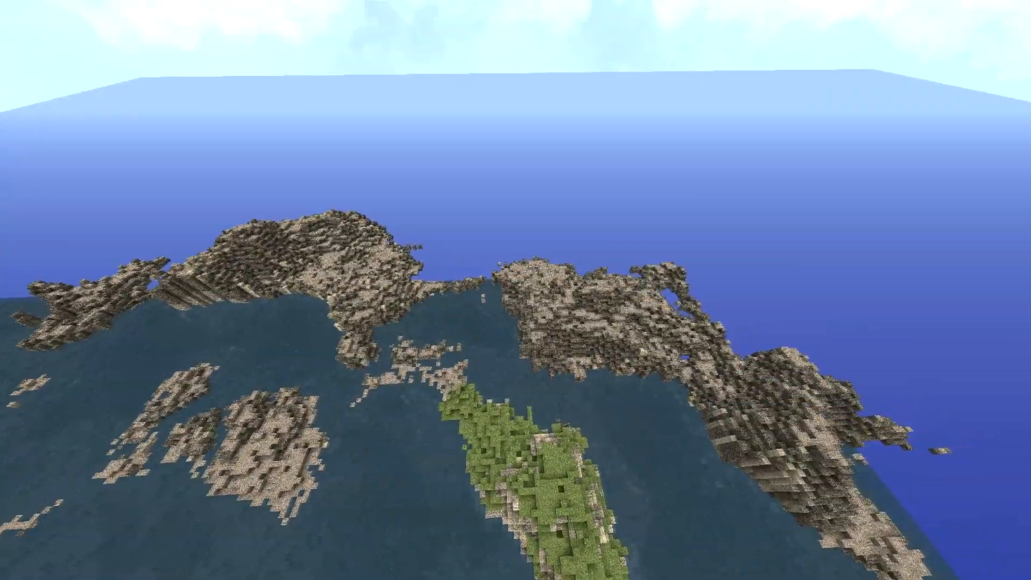
key(w)
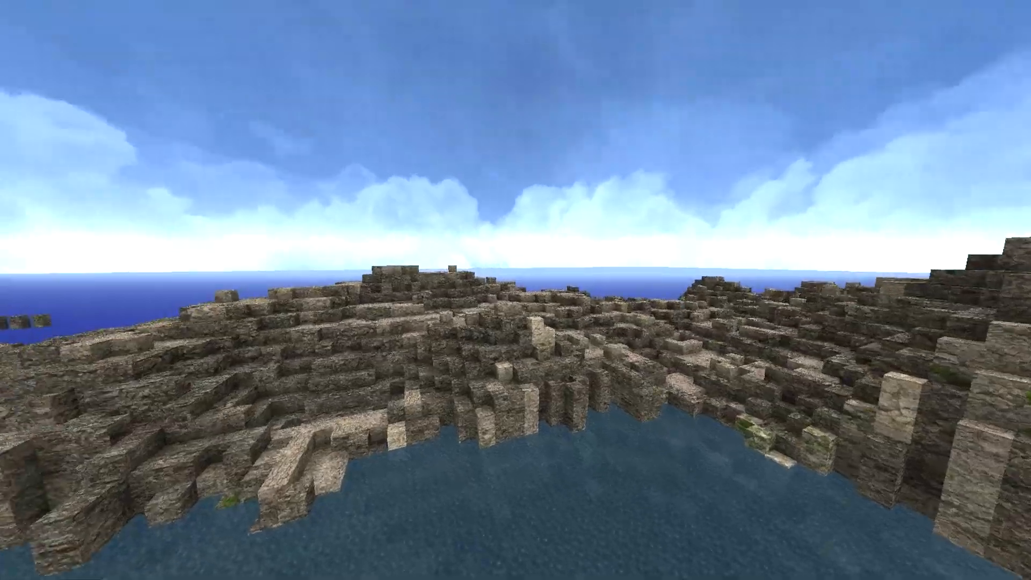
key(w)
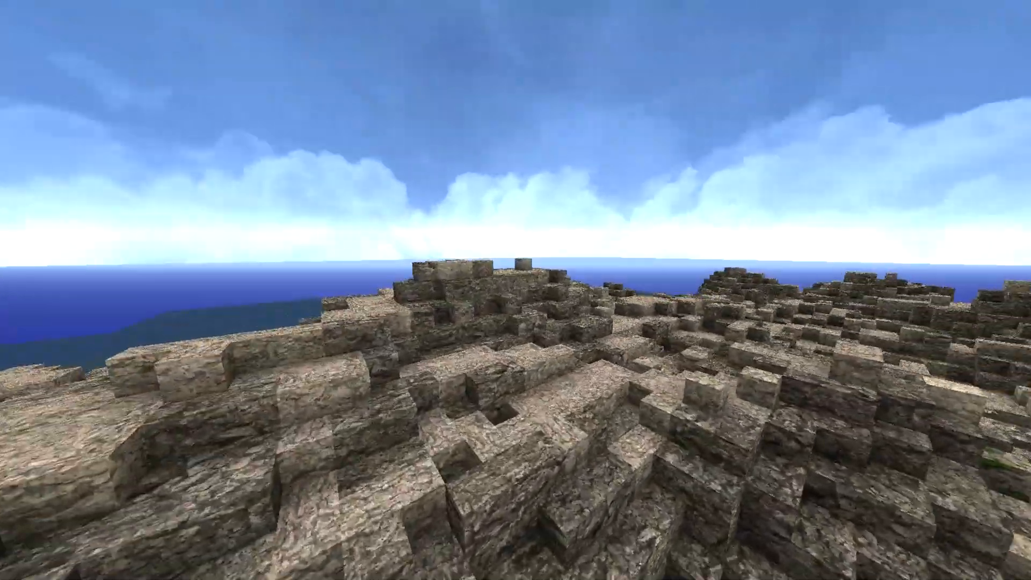
key(w)
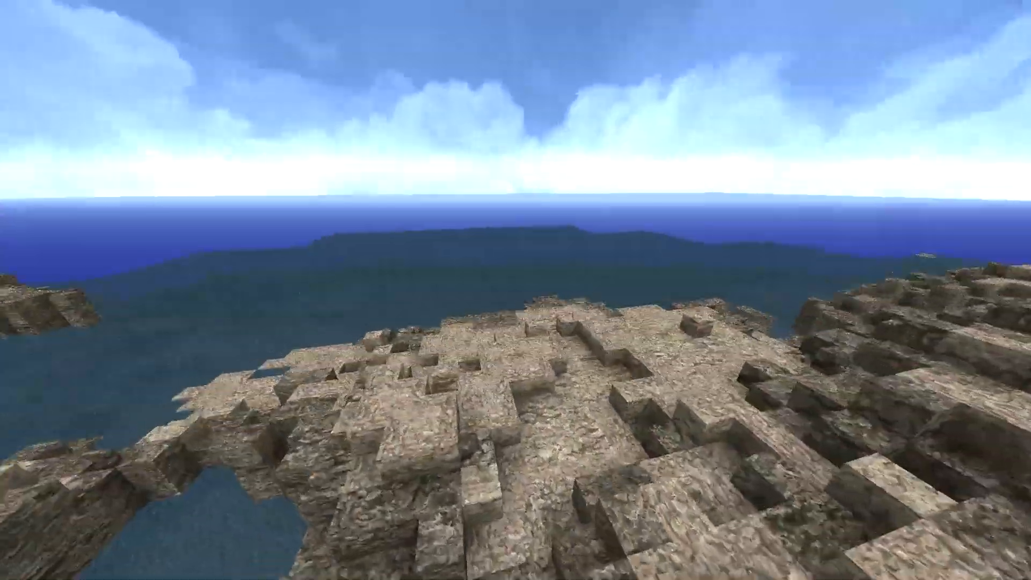
key(w)
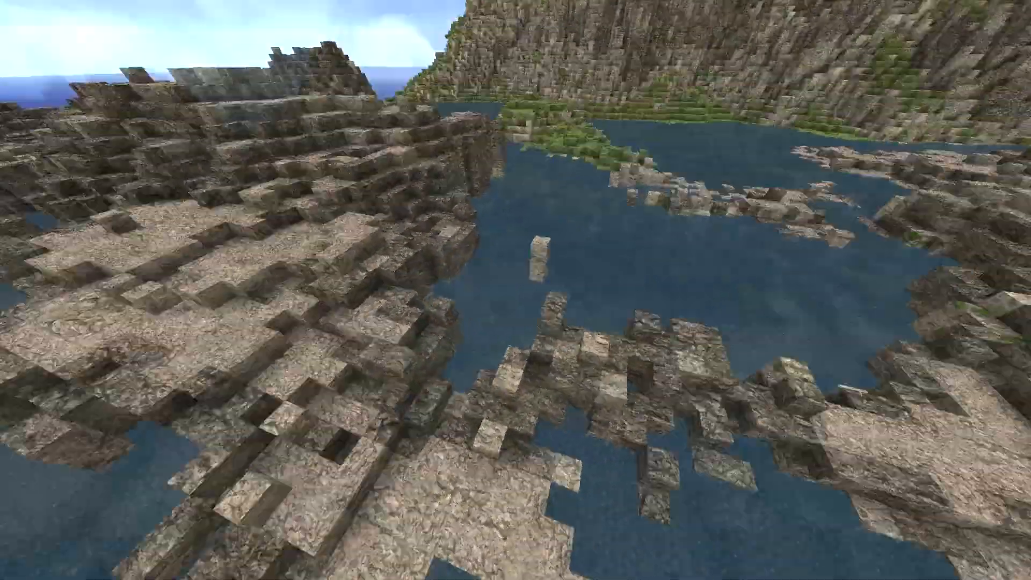
key(w)
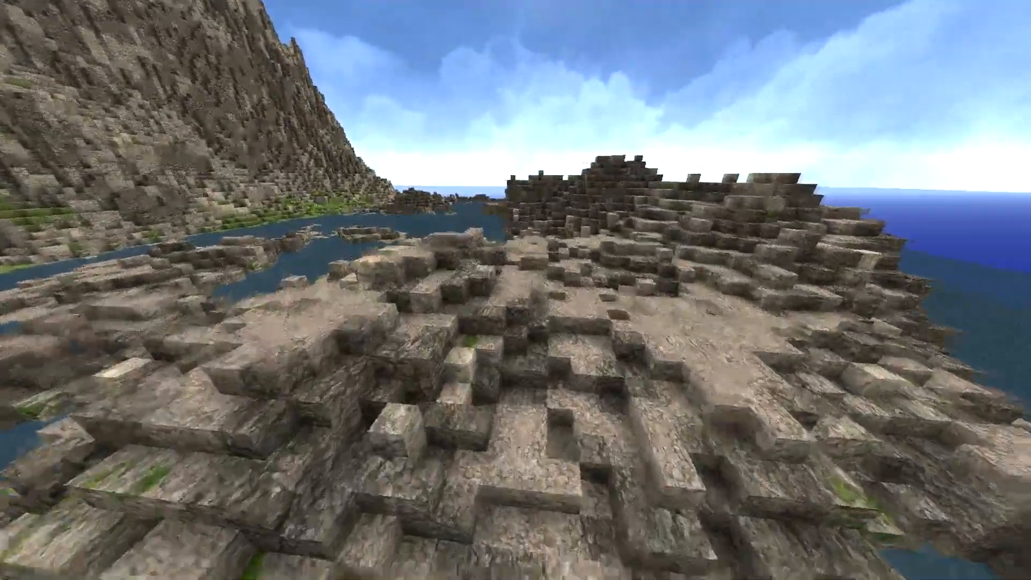
- Fly low across the channel beside the islets to examine their waterline cliffs, and rise over the rocks toward the outer islets
key(w)
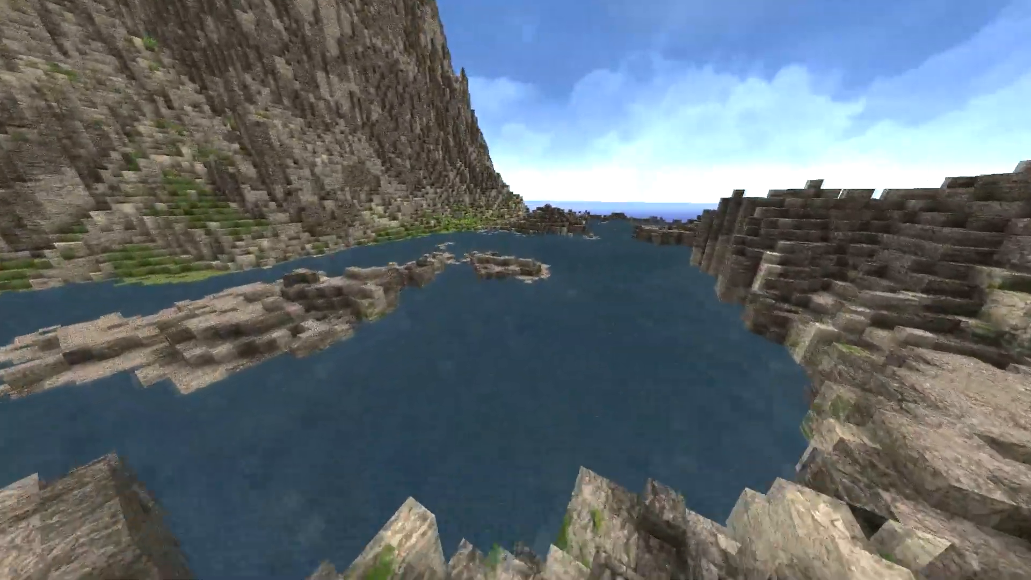
key(w)
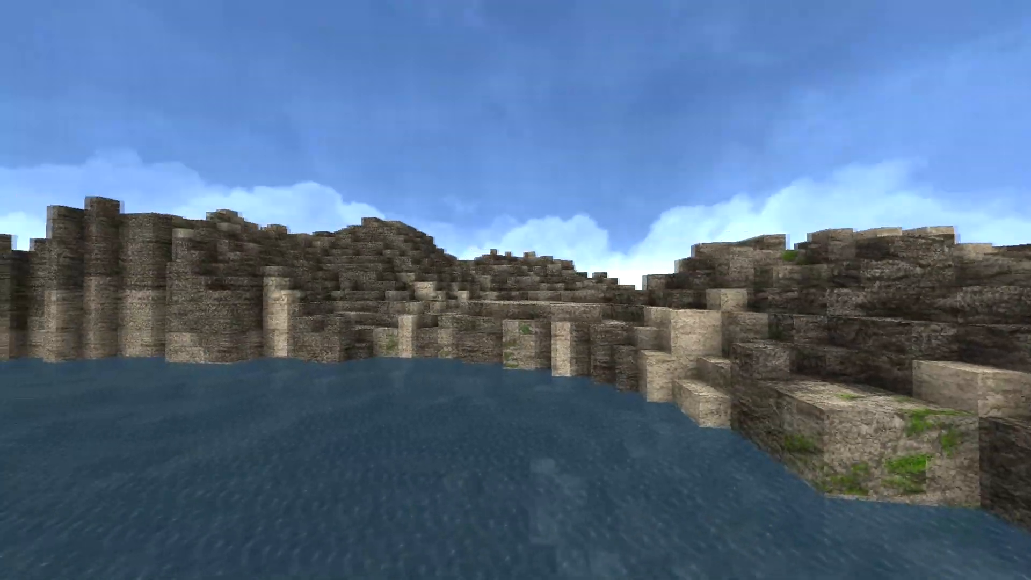
key(w)
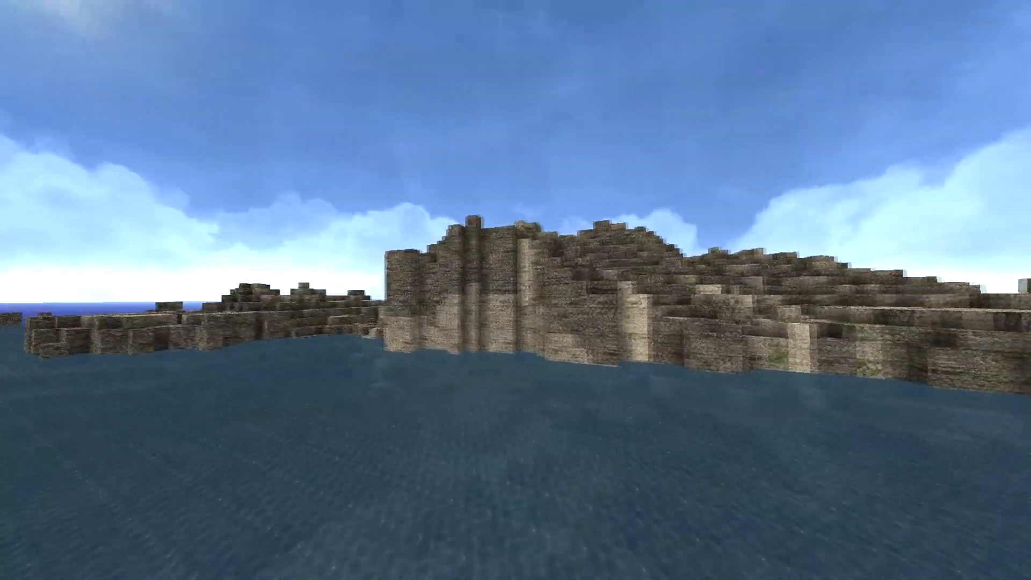
key(w)
key(w)
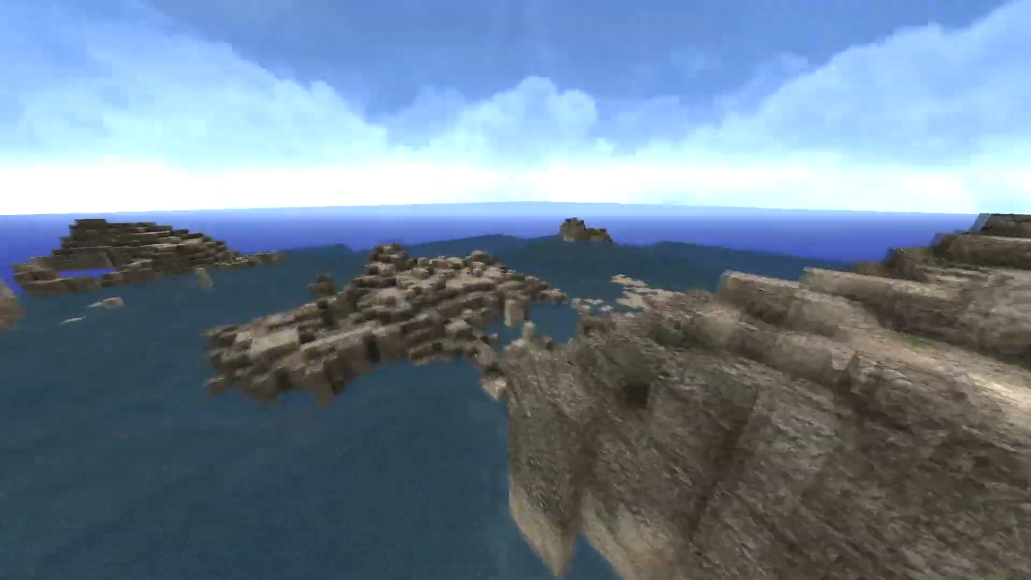